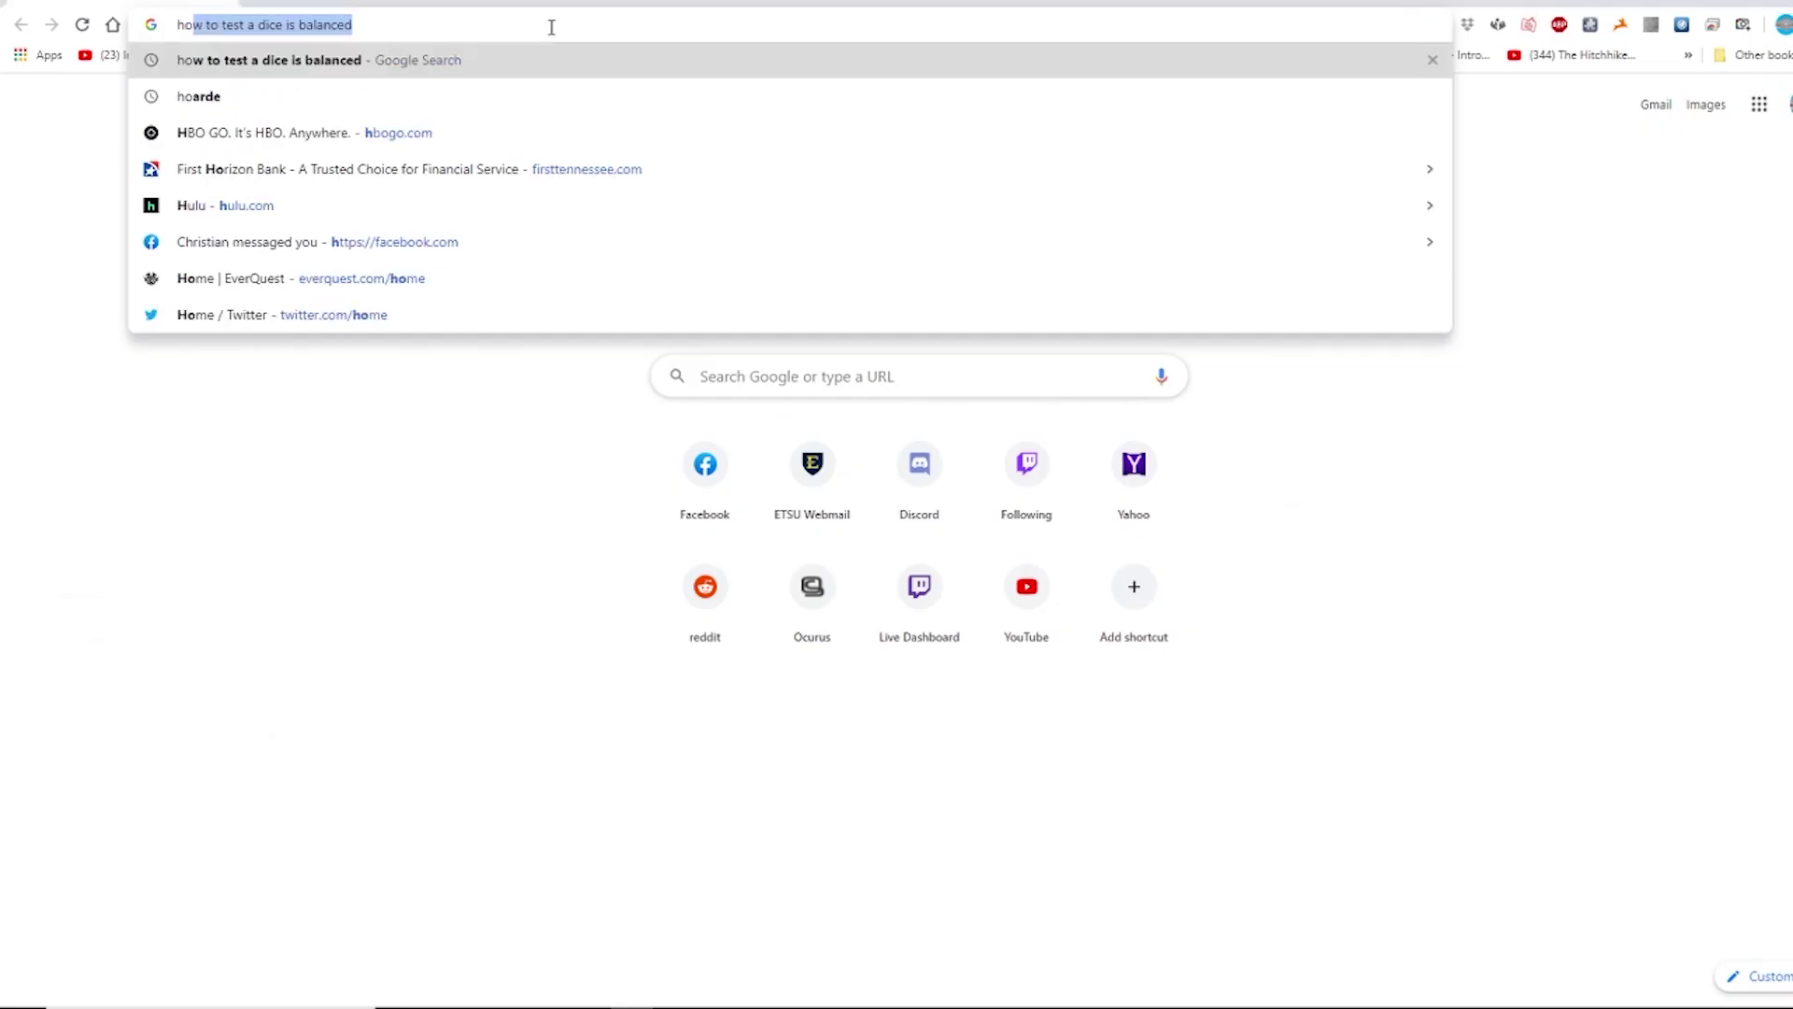
# Search Google for how to test dice balance and skim the results
pyautogui.write('w to test')
pyautogui.press('Return')
pyautogui.scroll(-9, 502, 422)
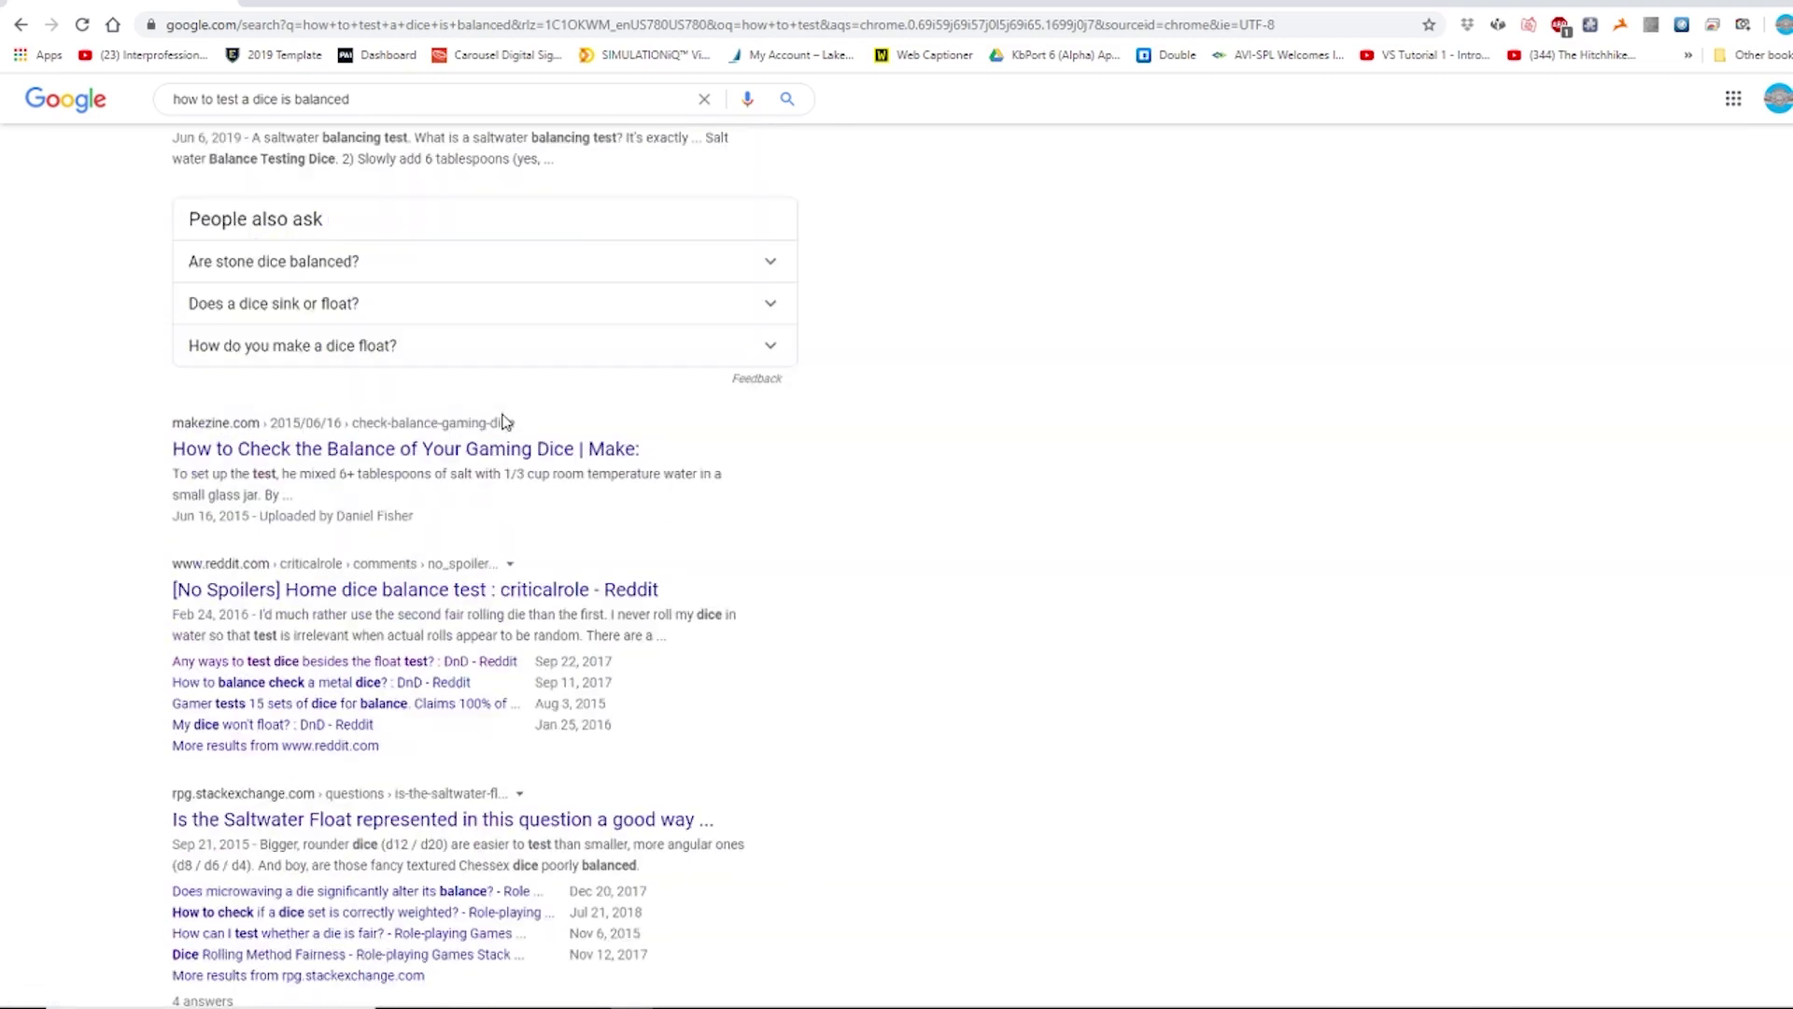
pyautogui.scroll(9, 503, 421)
# Replace the query with the 'chi-square d20' suggestion and read the d20 blog post
pyautogui.moveTo(388, 114); pyautogui.dragTo(144, 121)
pyautogui.write('chi')
pyautogui.press('Down')
pyautogui.press('Return')
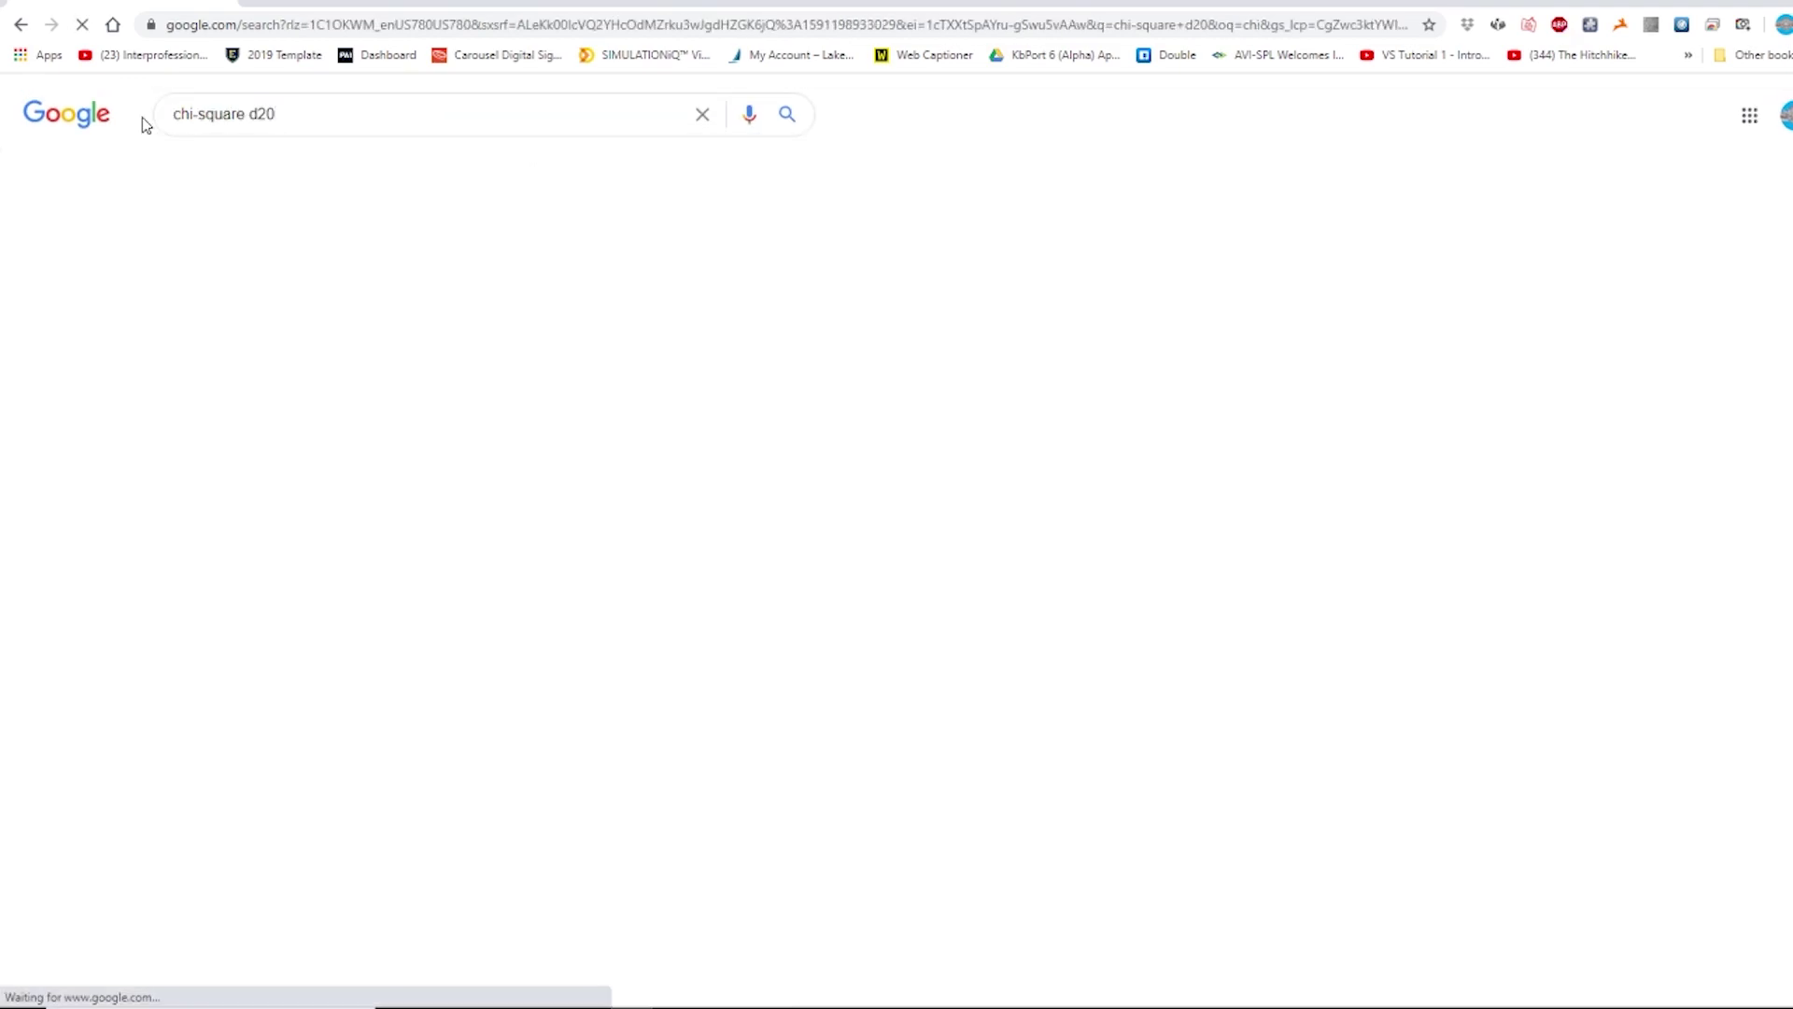
pyautogui.scroll(-4, 551, 416)
pyautogui.scroll(3, 546, 373)
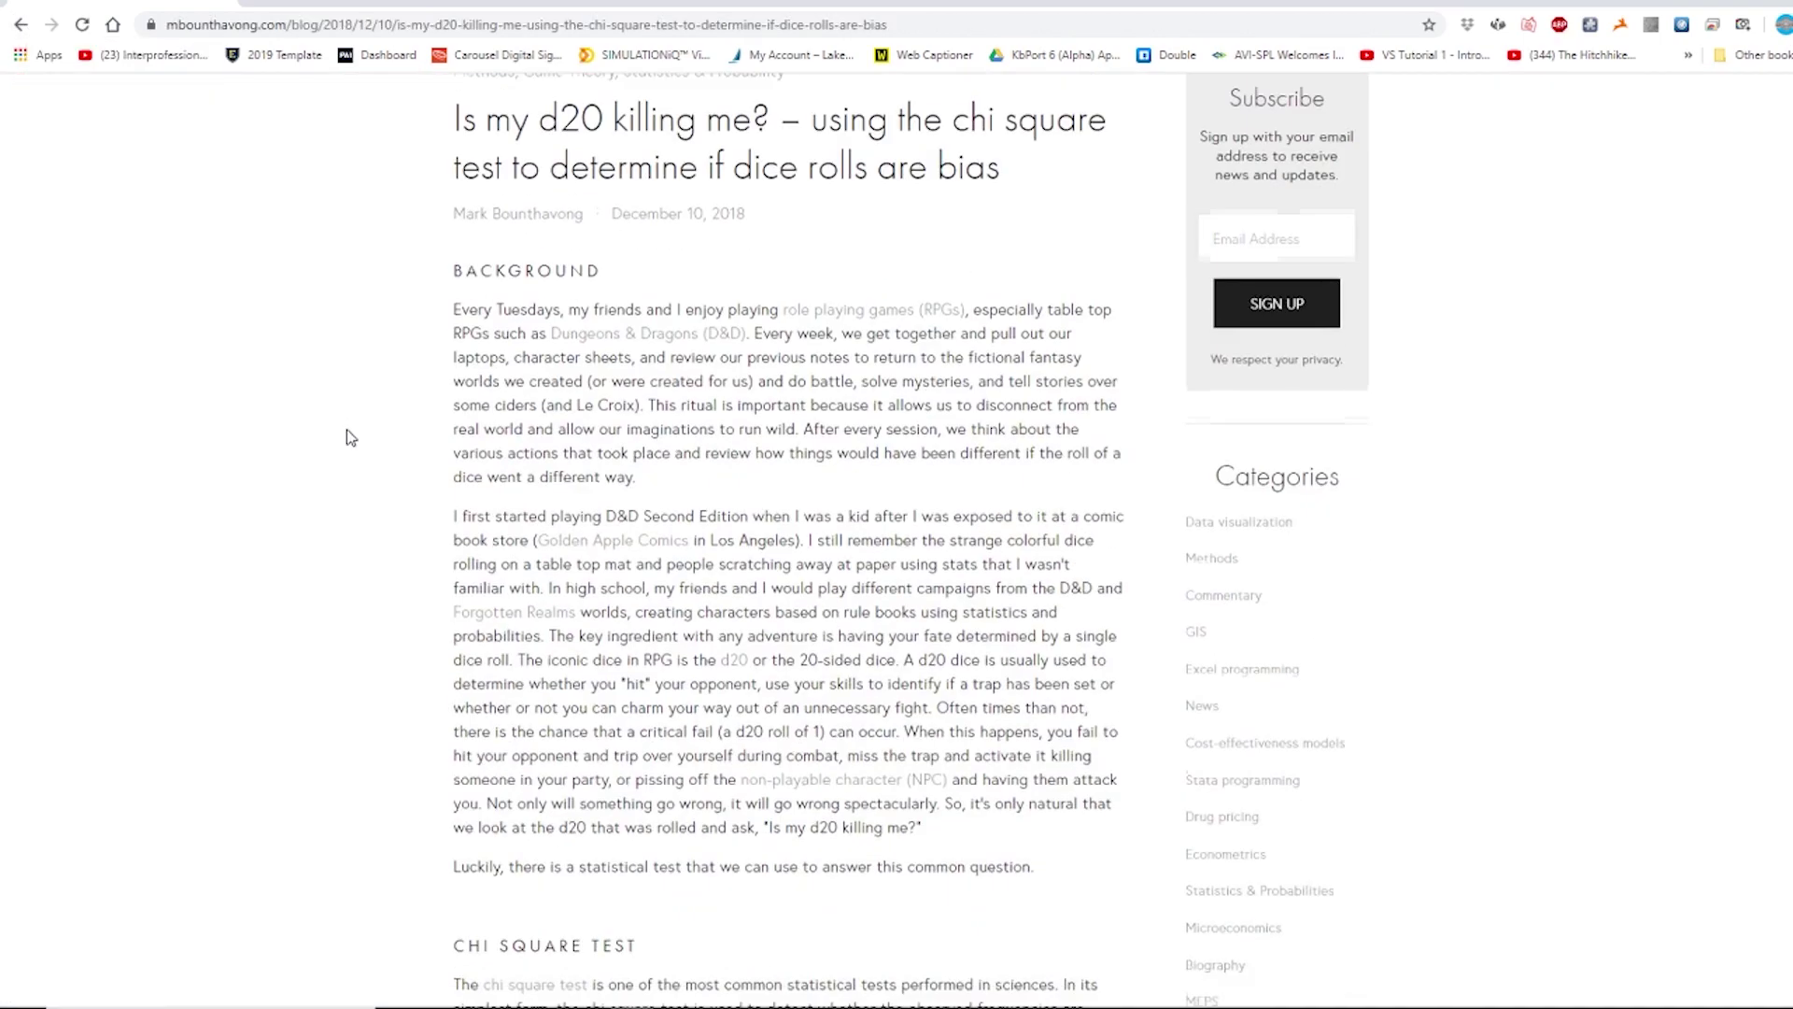
pyautogui.scroll(-20, 350, 437)
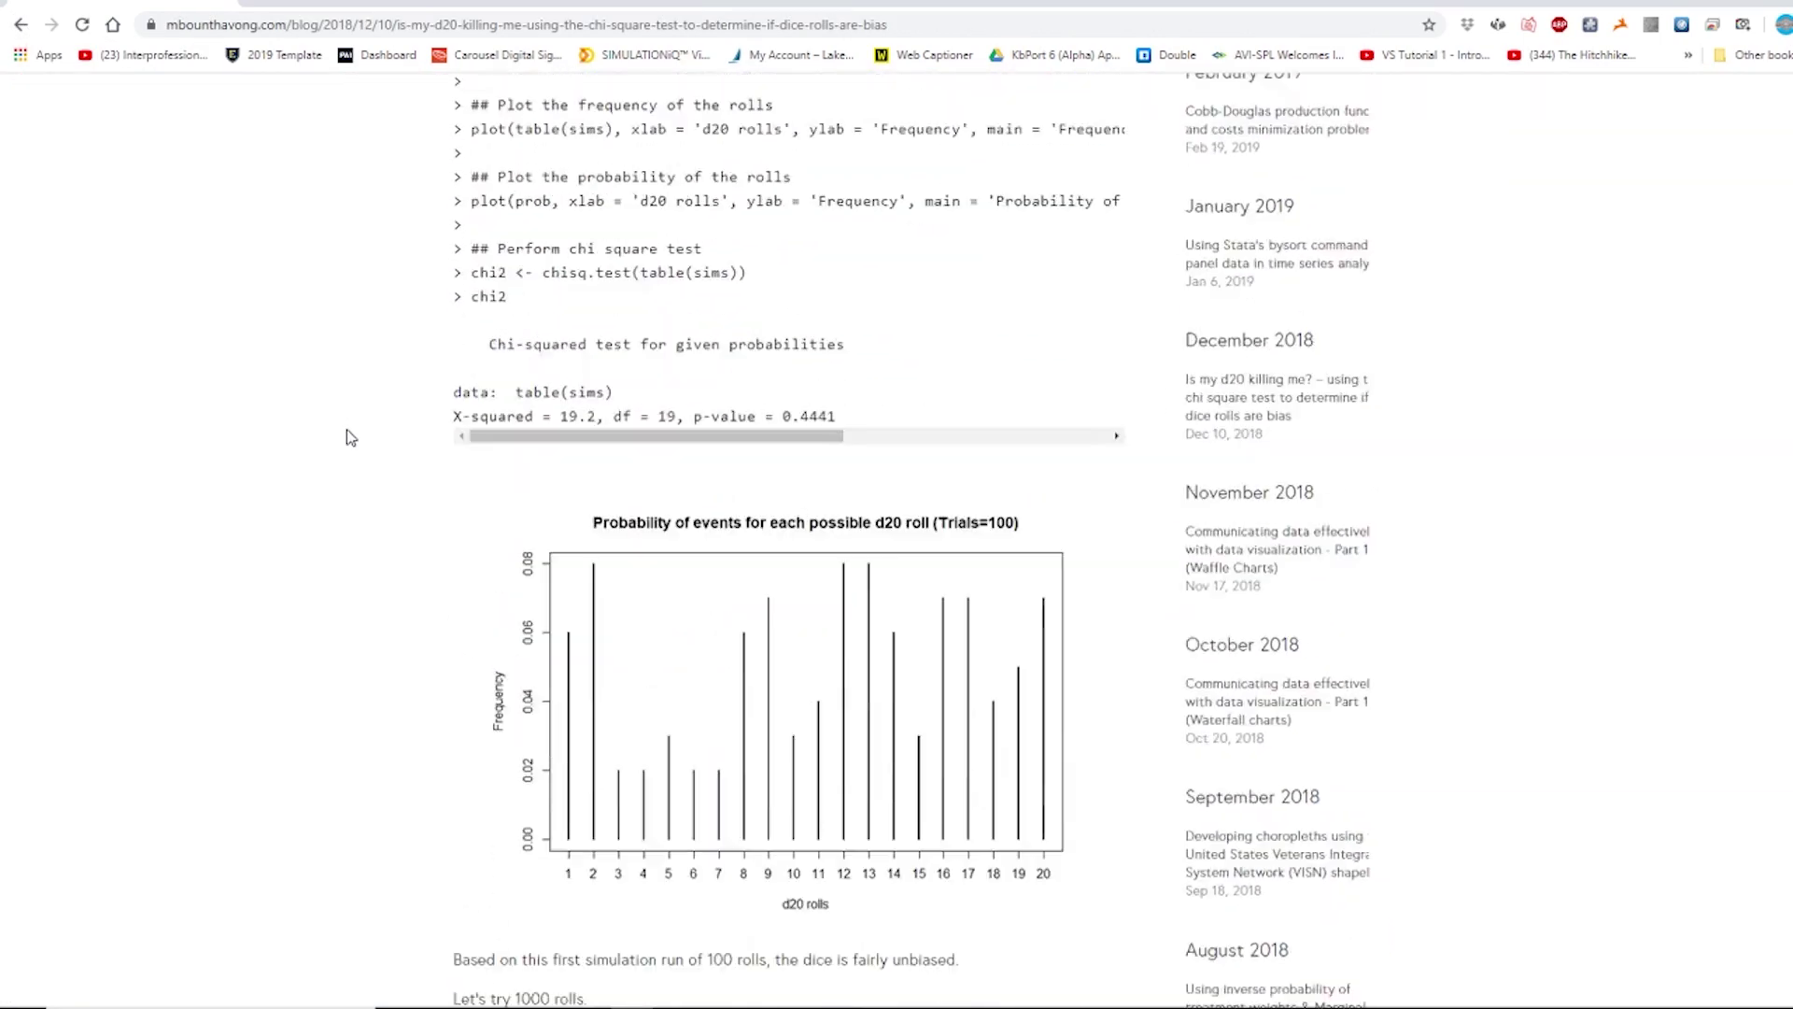
pyautogui.scroll(-5, 346, 437)
# Search 'math and d20s' from the address bar and open the r/RPG spreadsheet post
pyautogui.click(213, 25)
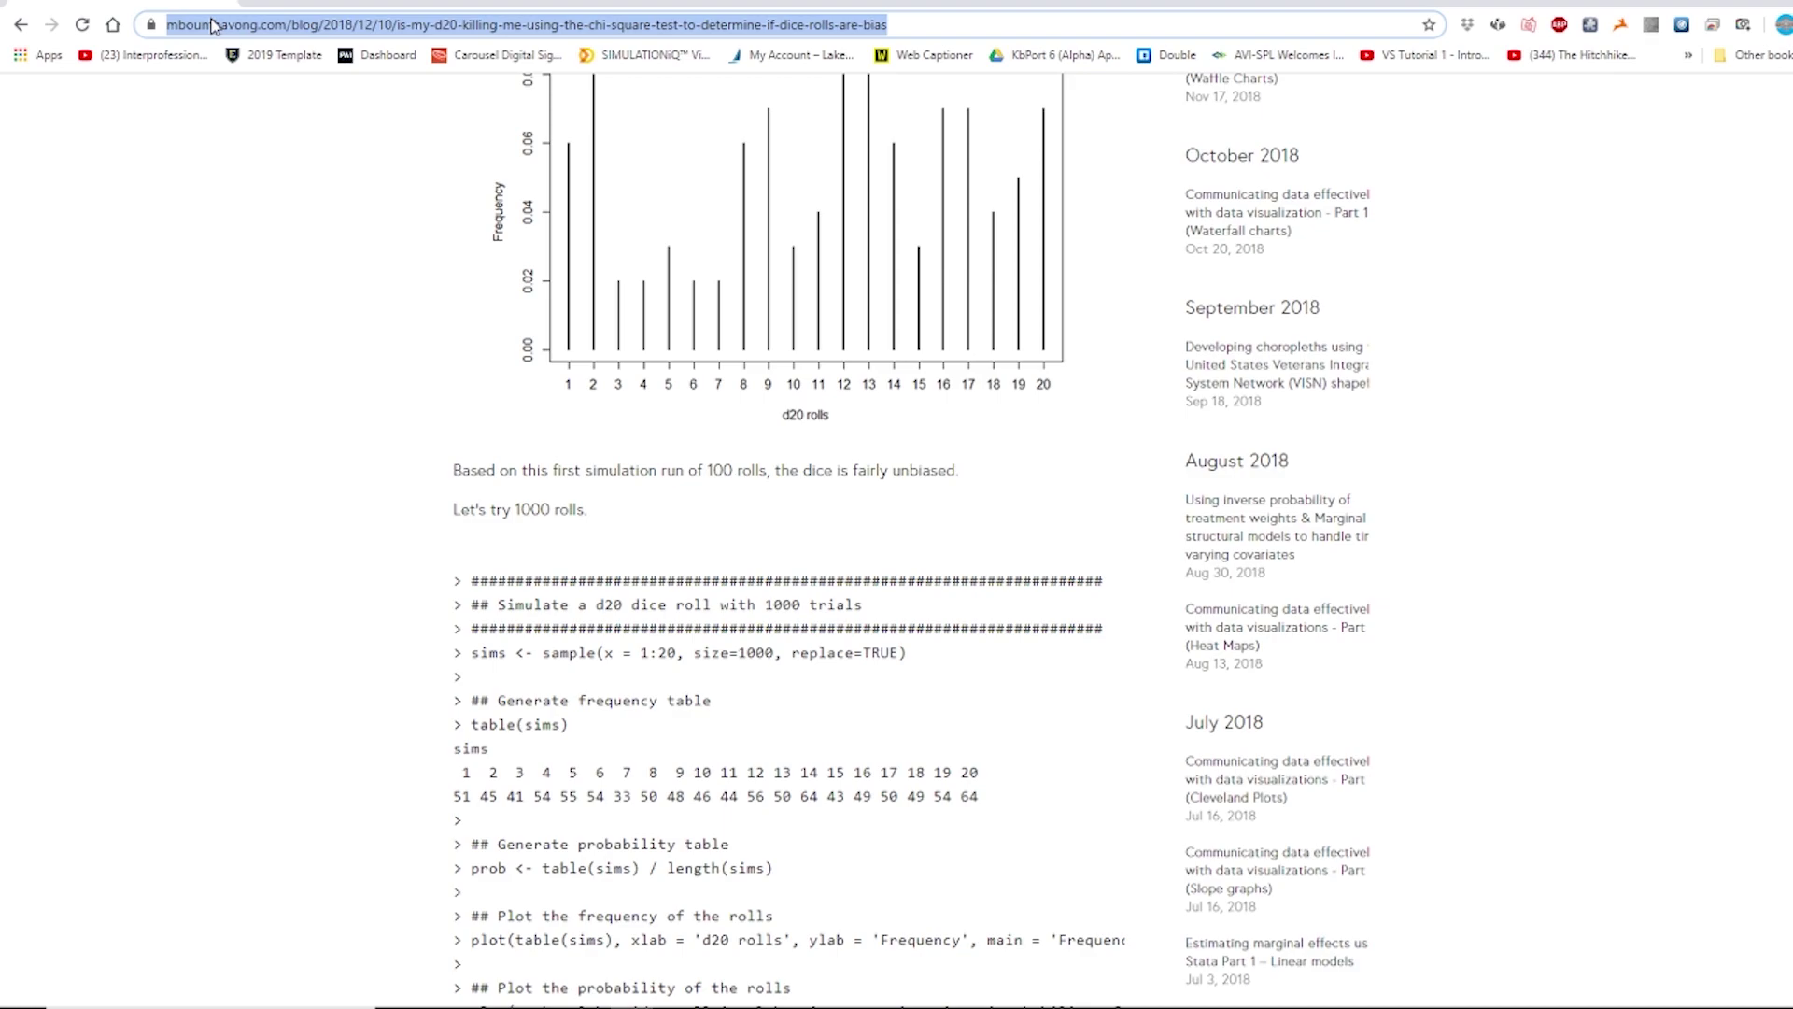
pyautogui.write('math and d20s')
pyautogui.press('Return')
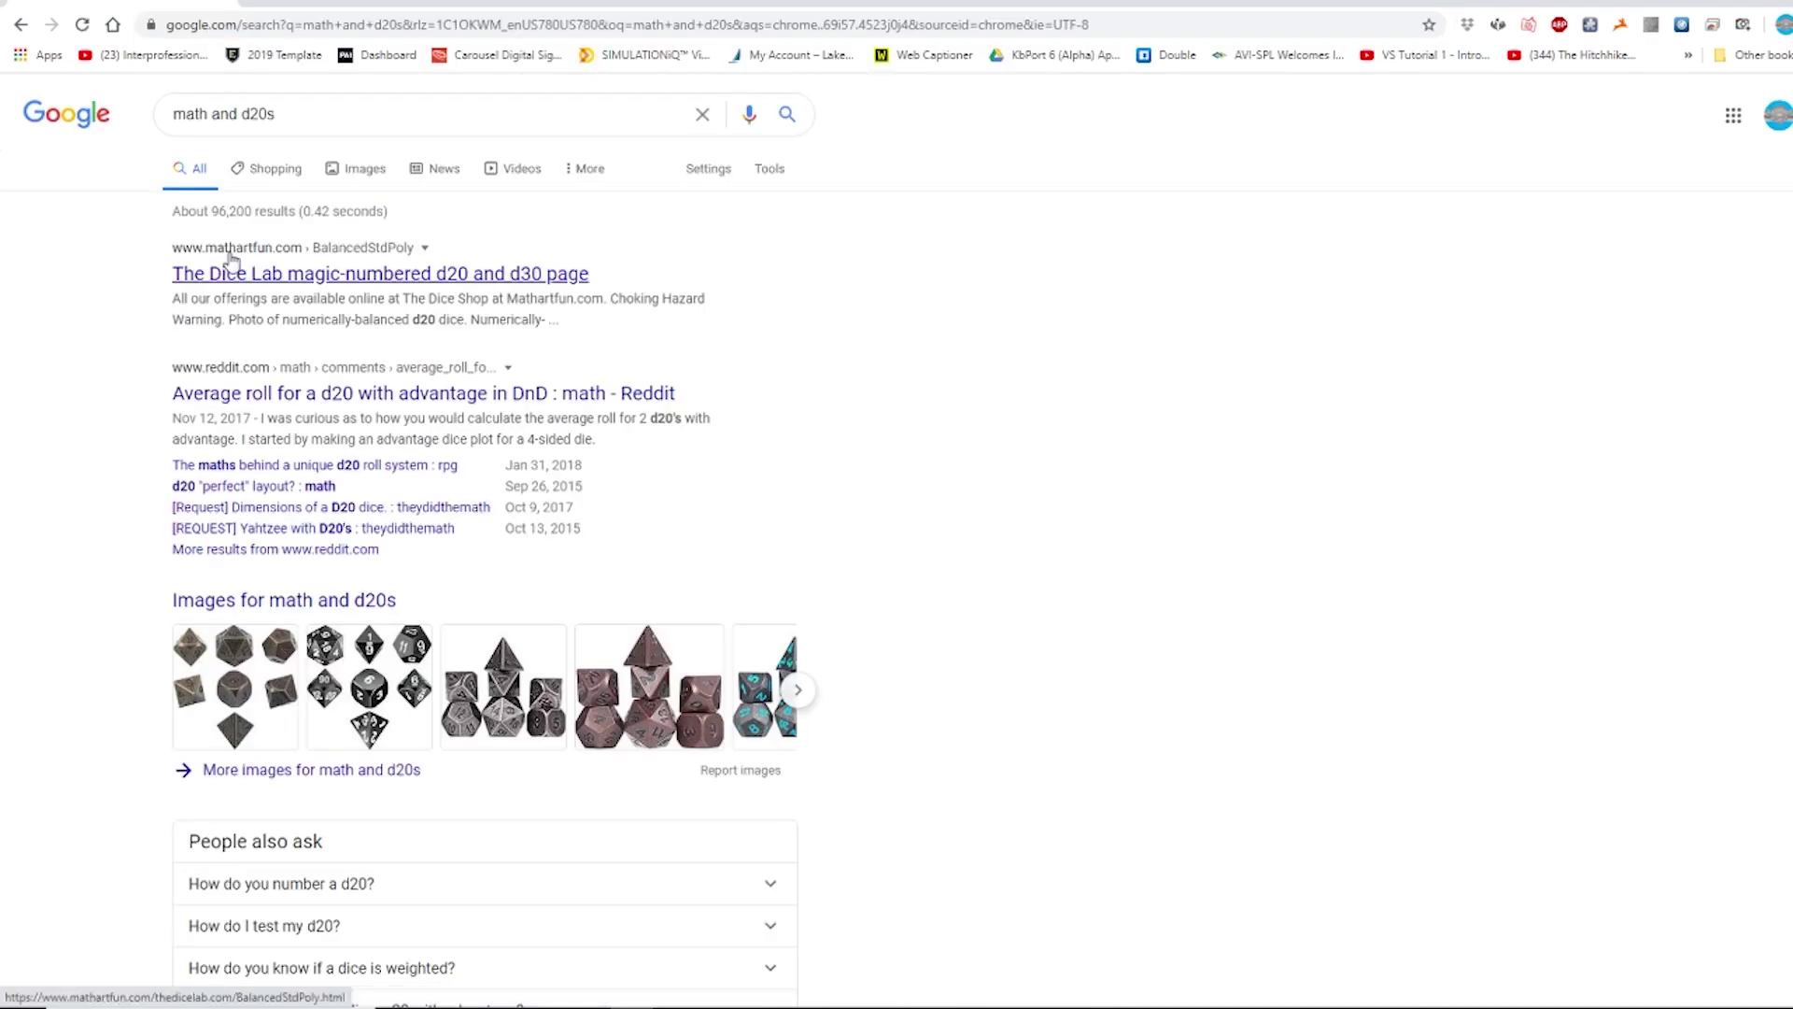
pyautogui.scroll(-15, 231, 260)
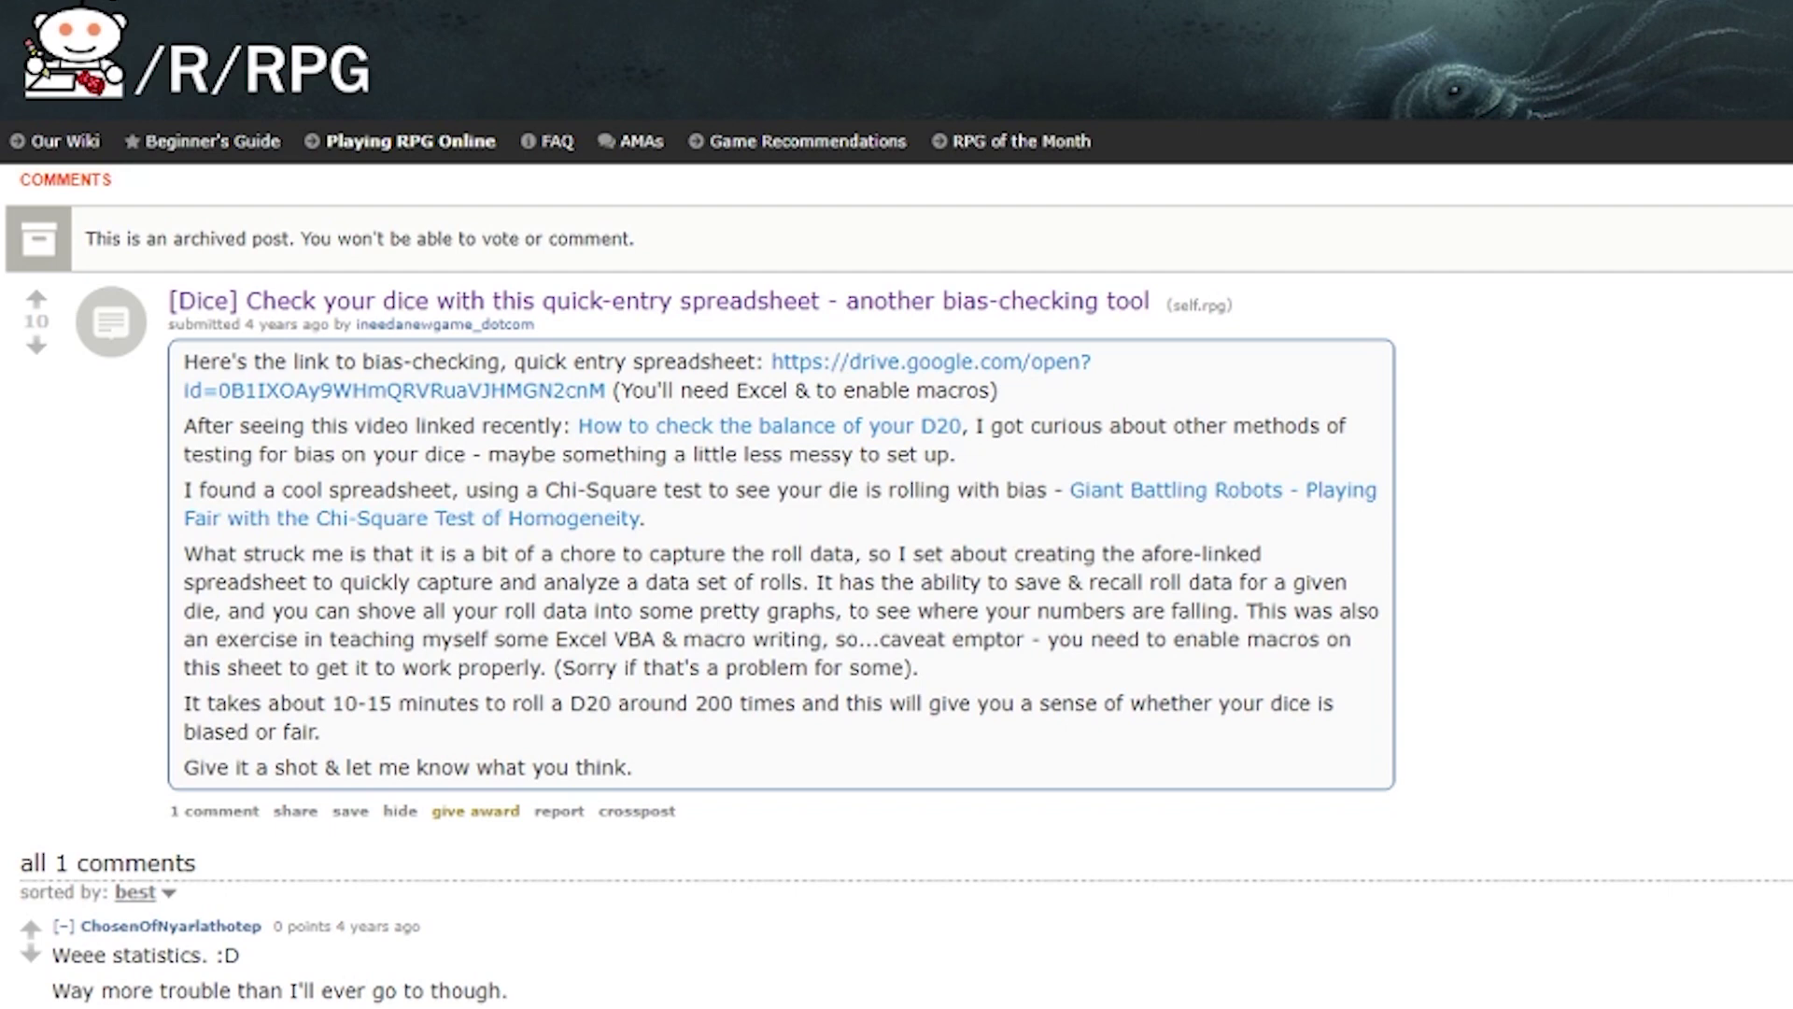
# Read the r/RPG post down to its single comment and back, checking the author link
pyautogui.scroll(-3, 789, 520)
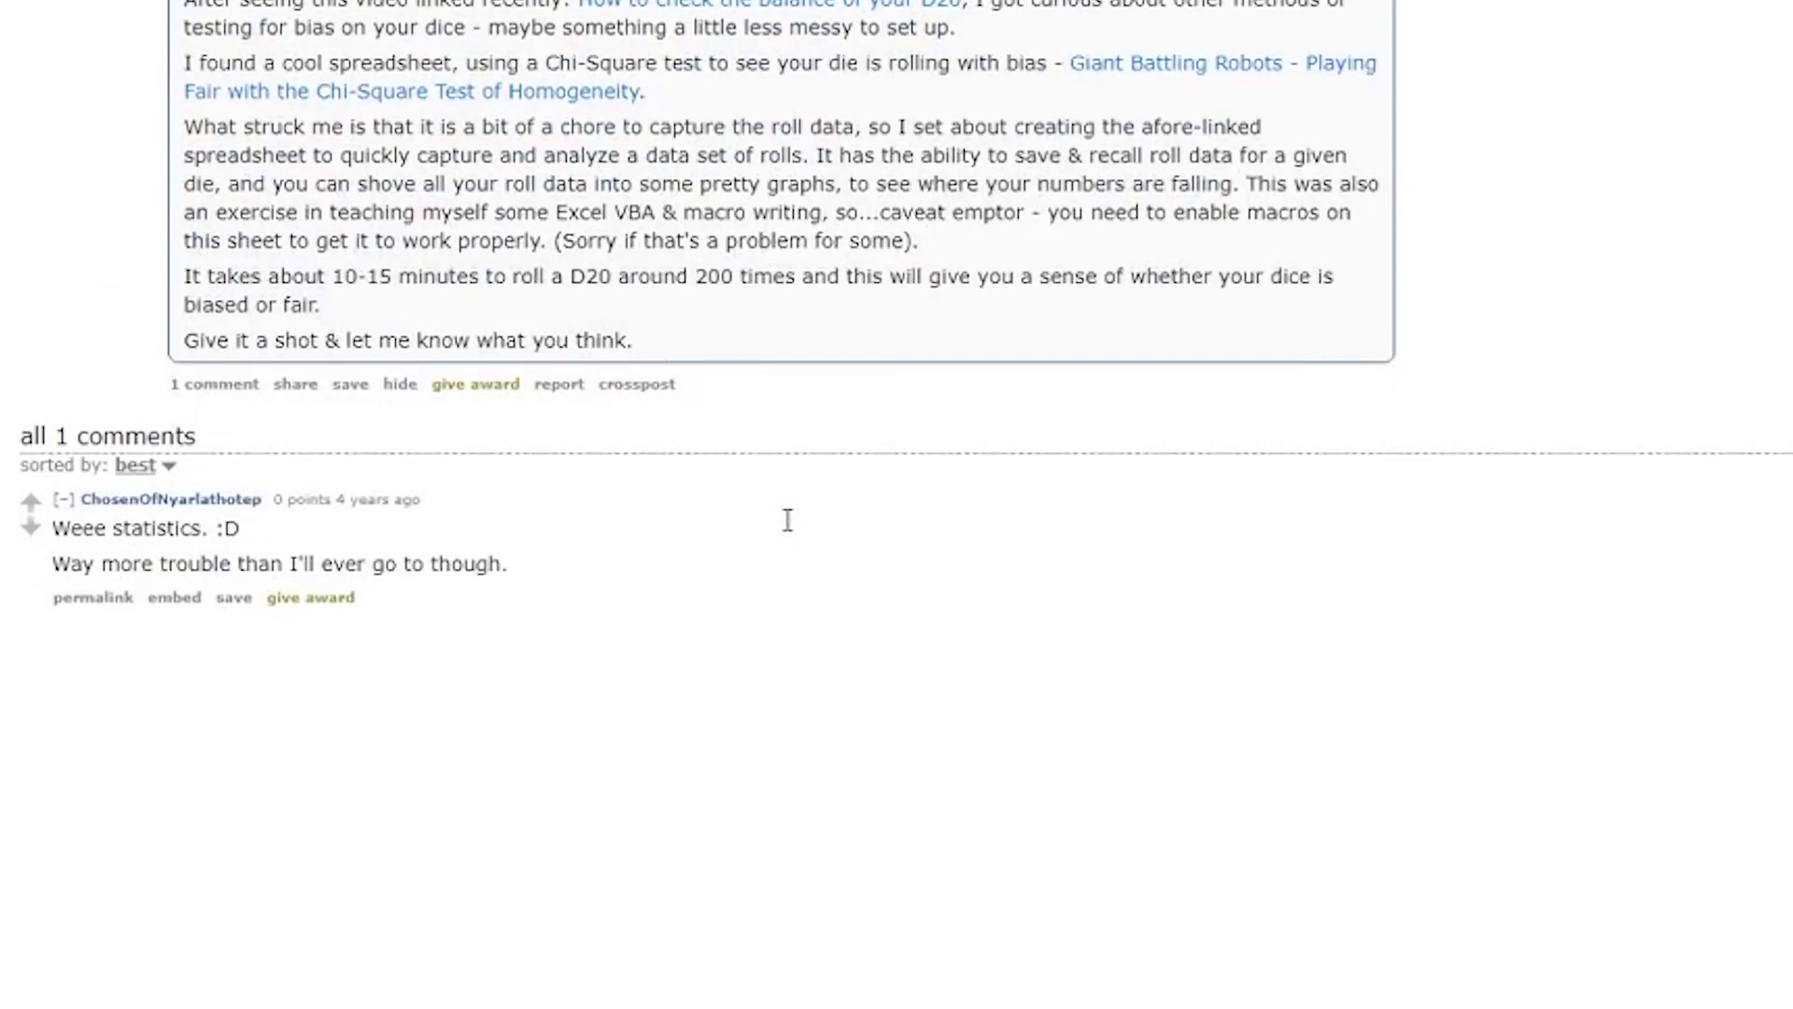
pyautogui.scroll(3, 793, 528)
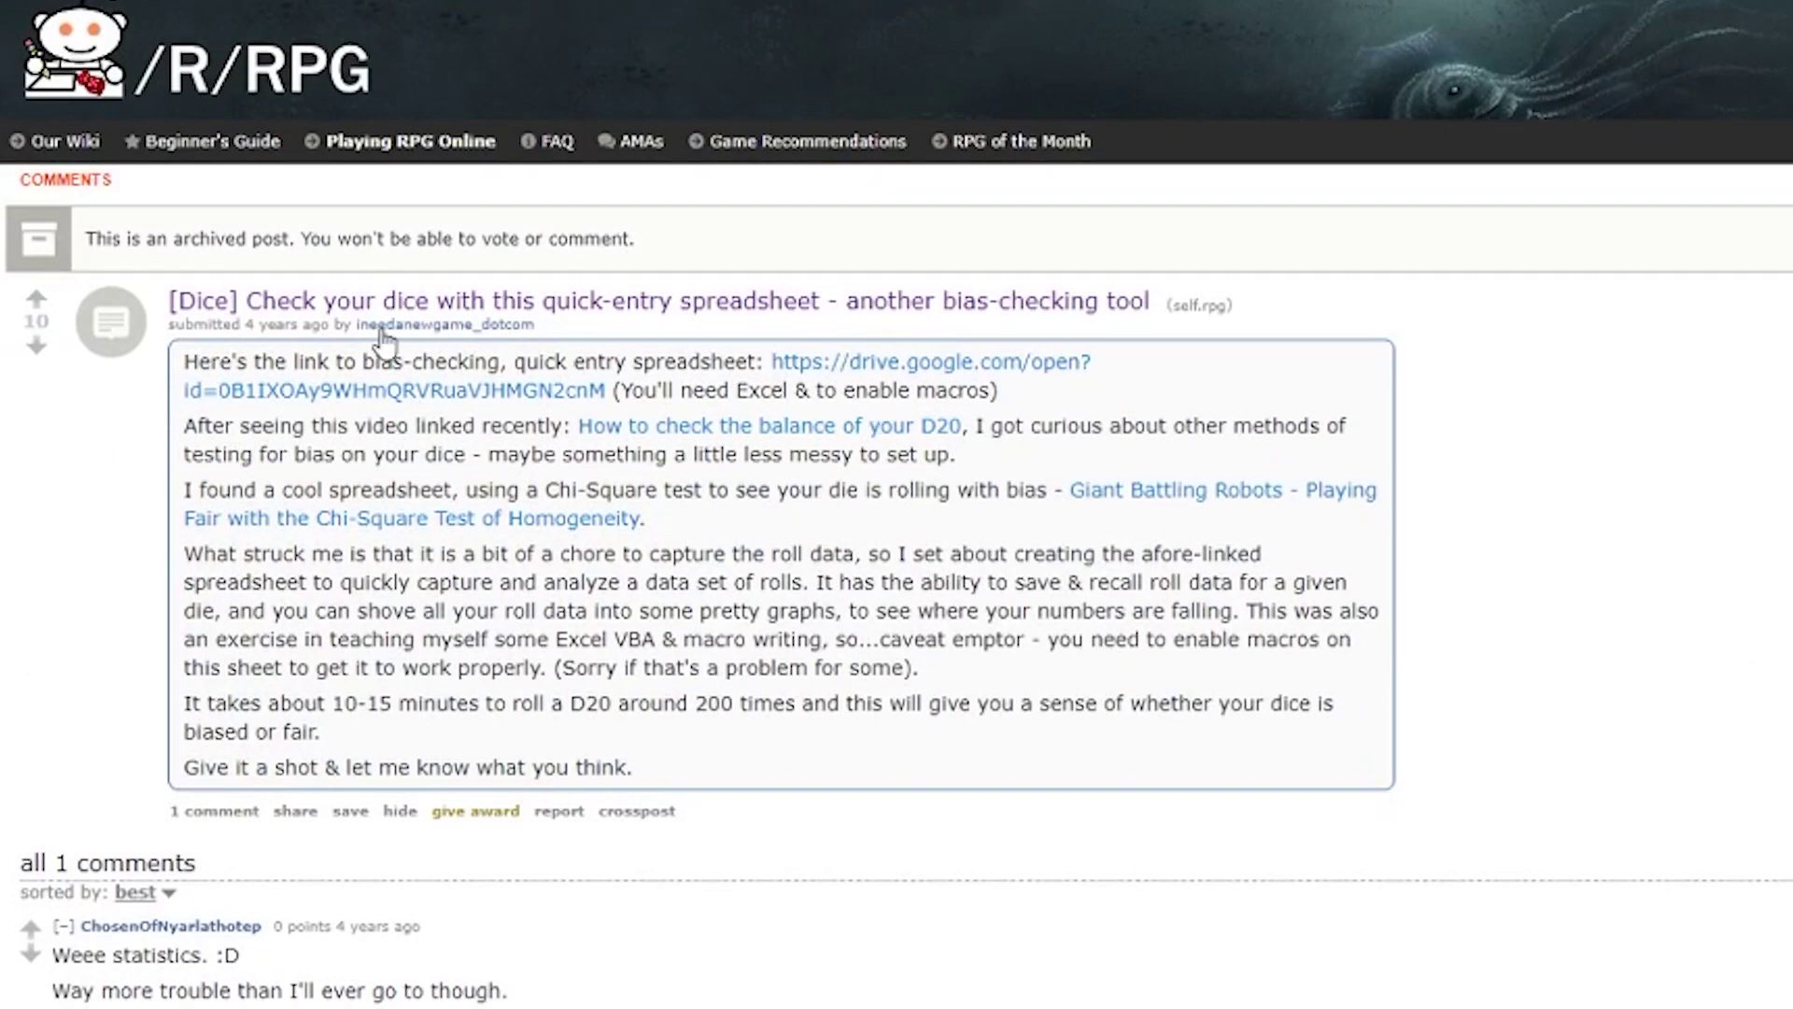
pyautogui.moveTo(409, 338)
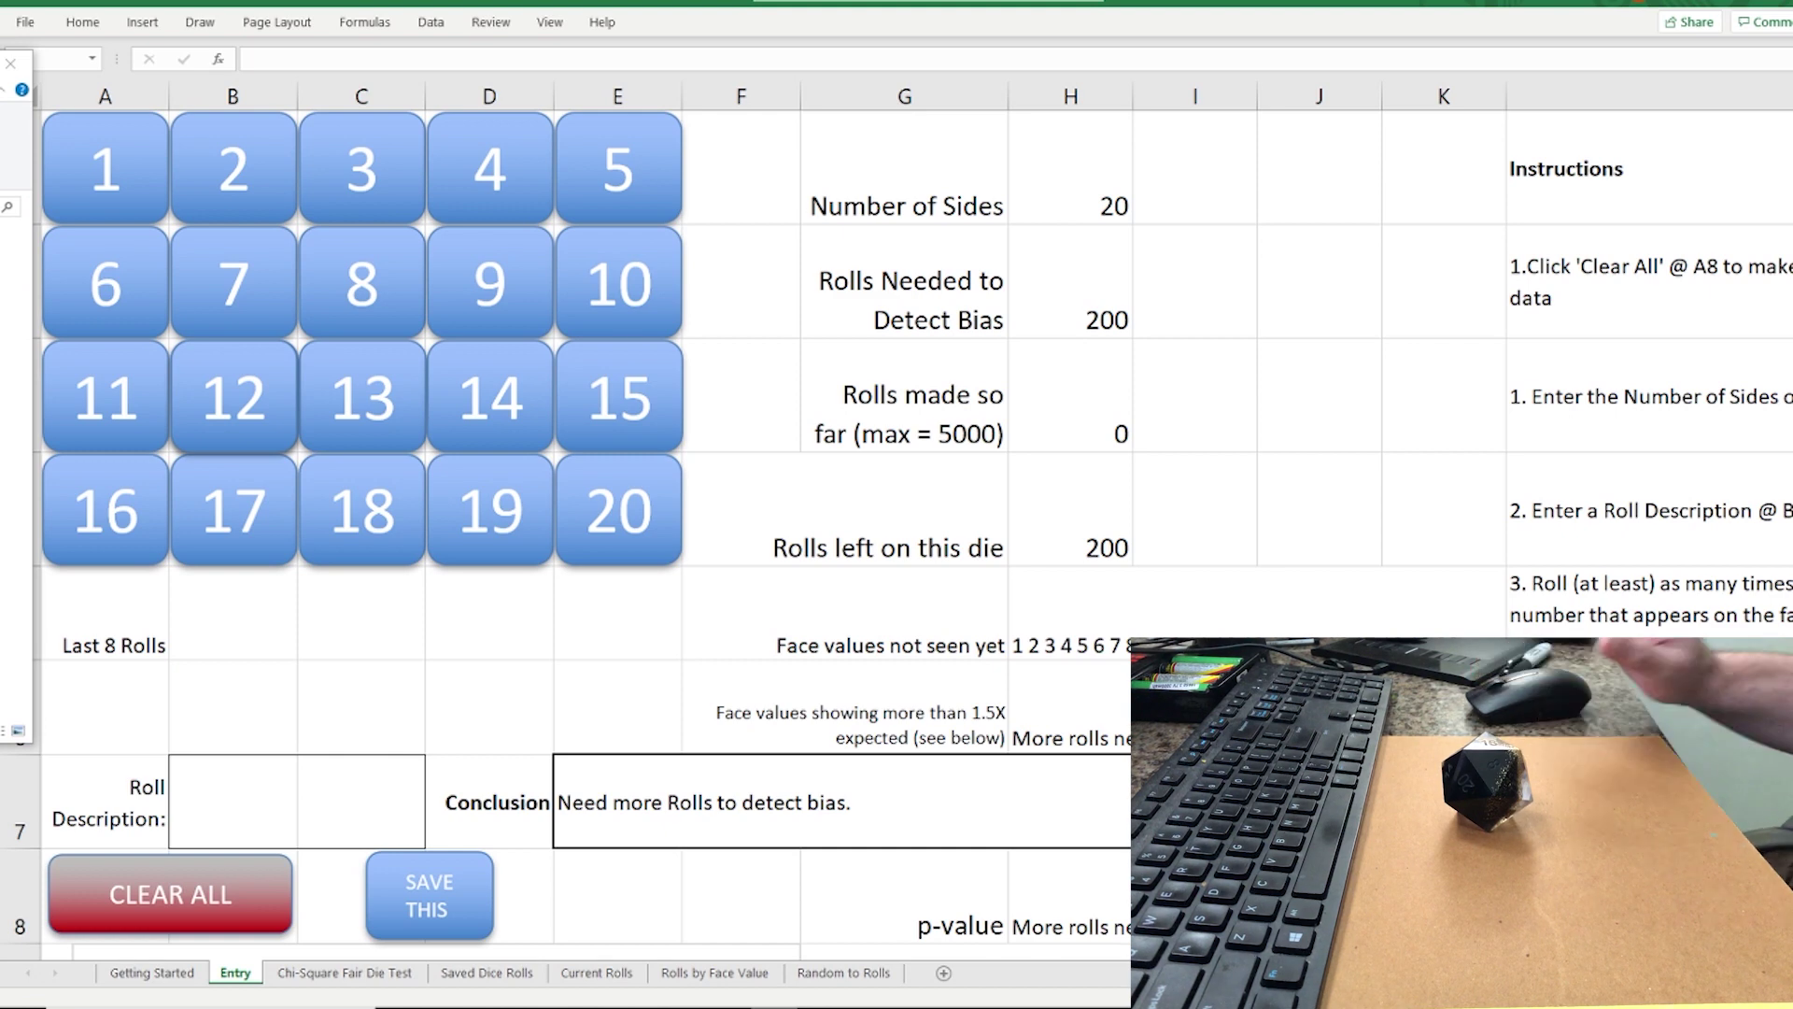
# Log d20 rolls 12, 6, 5, 18, 8, 5, 1, 10, 20, 4, 6, 4 on the Entry sheet
pyautogui.click(279, 428)
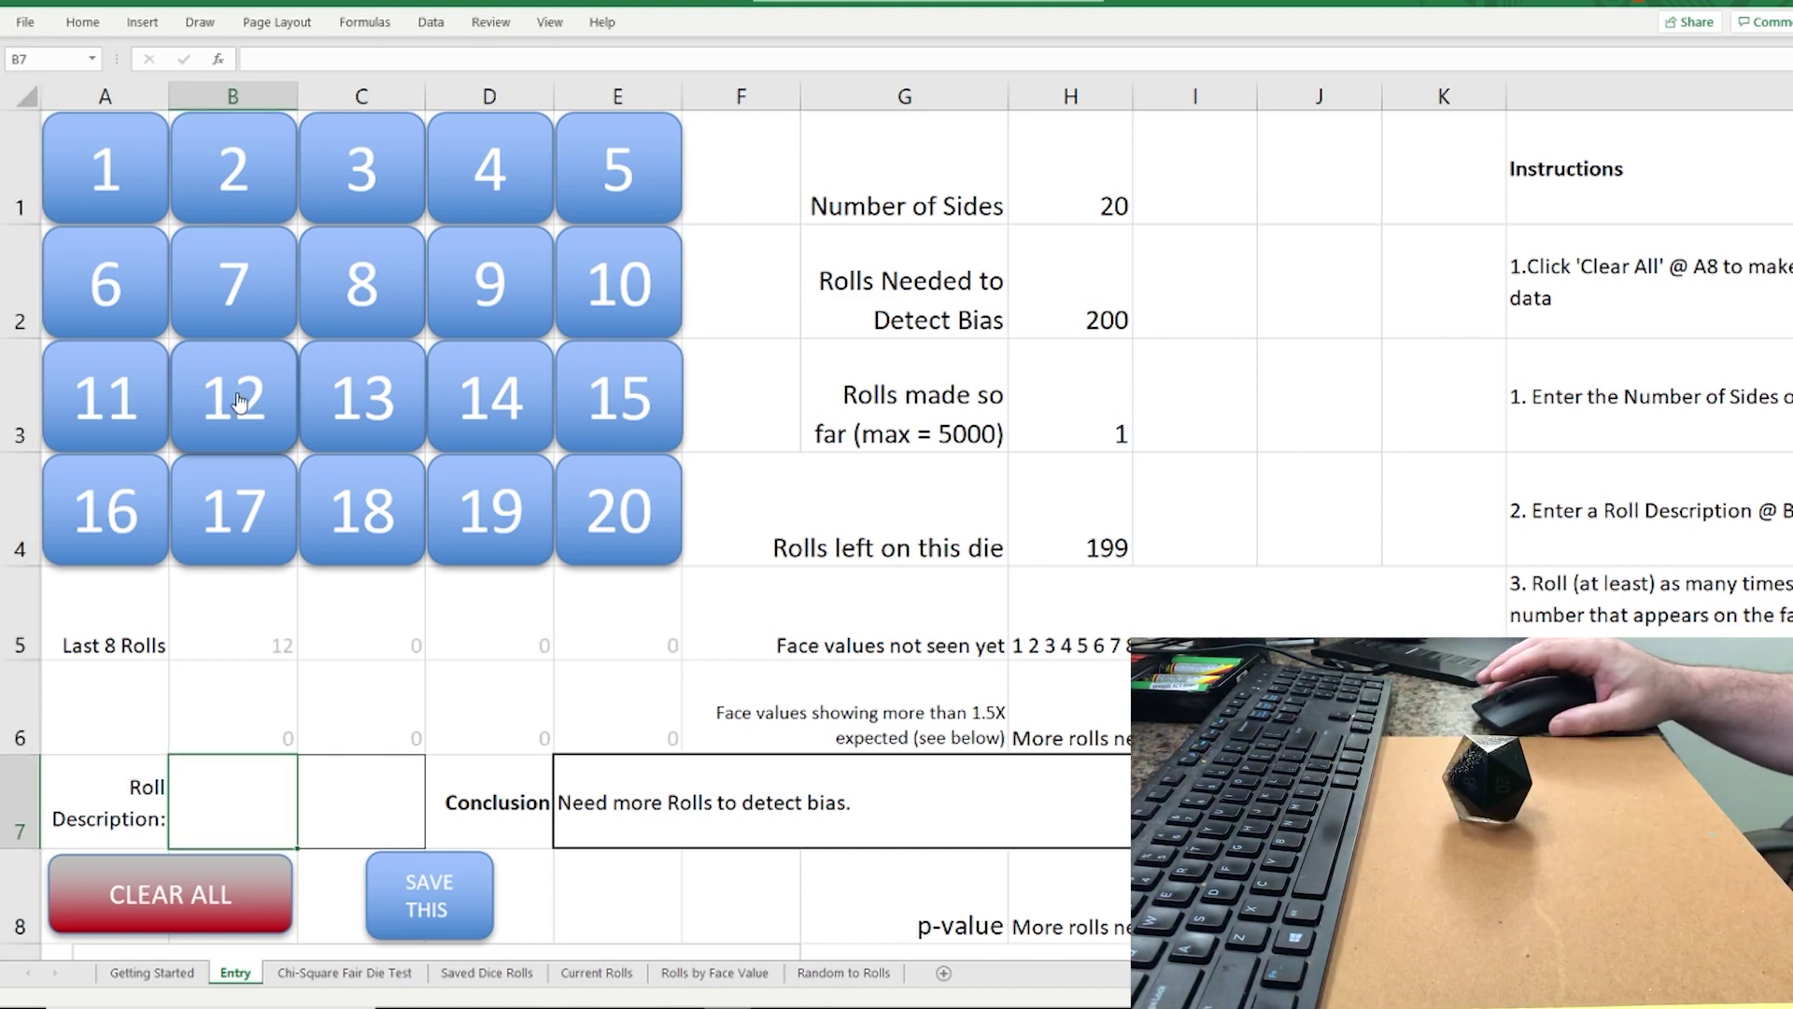
pyautogui.click(157, 318)
pyautogui.click(600, 168)
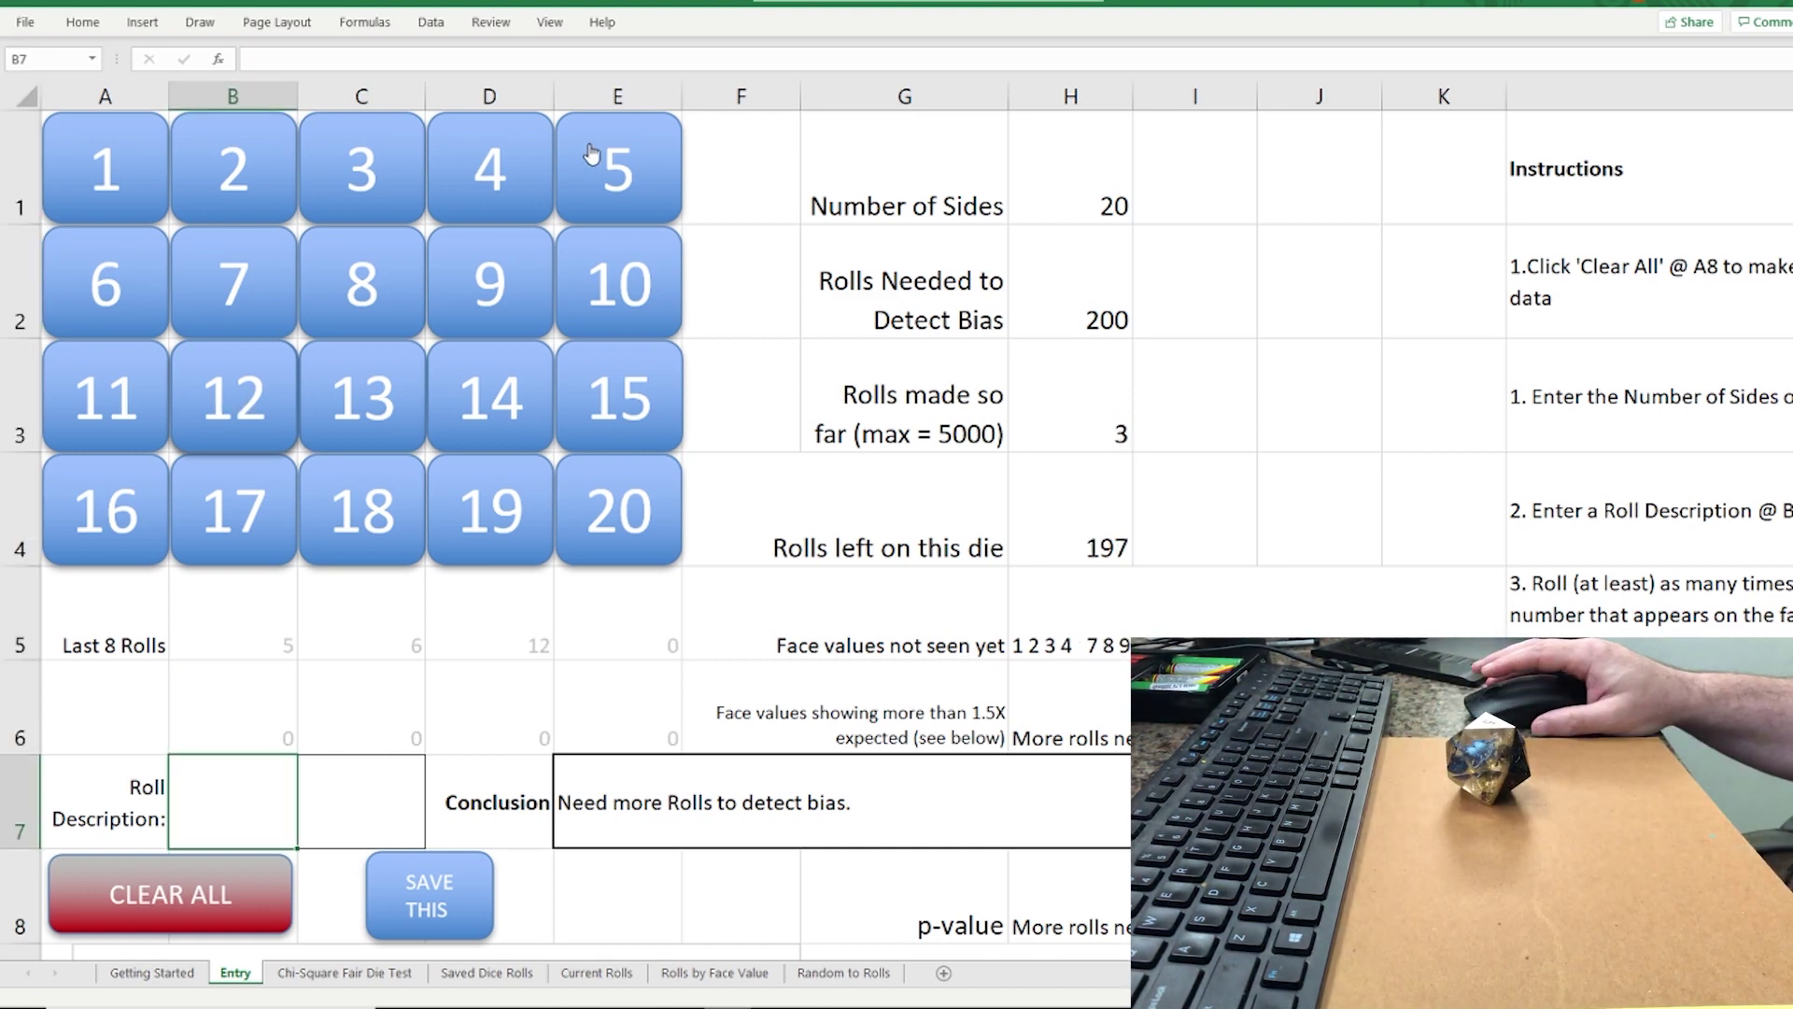
pyautogui.click(385, 501)
pyautogui.click(365, 281)
pyautogui.click(613, 170)
pyautogui.click(114, 172)
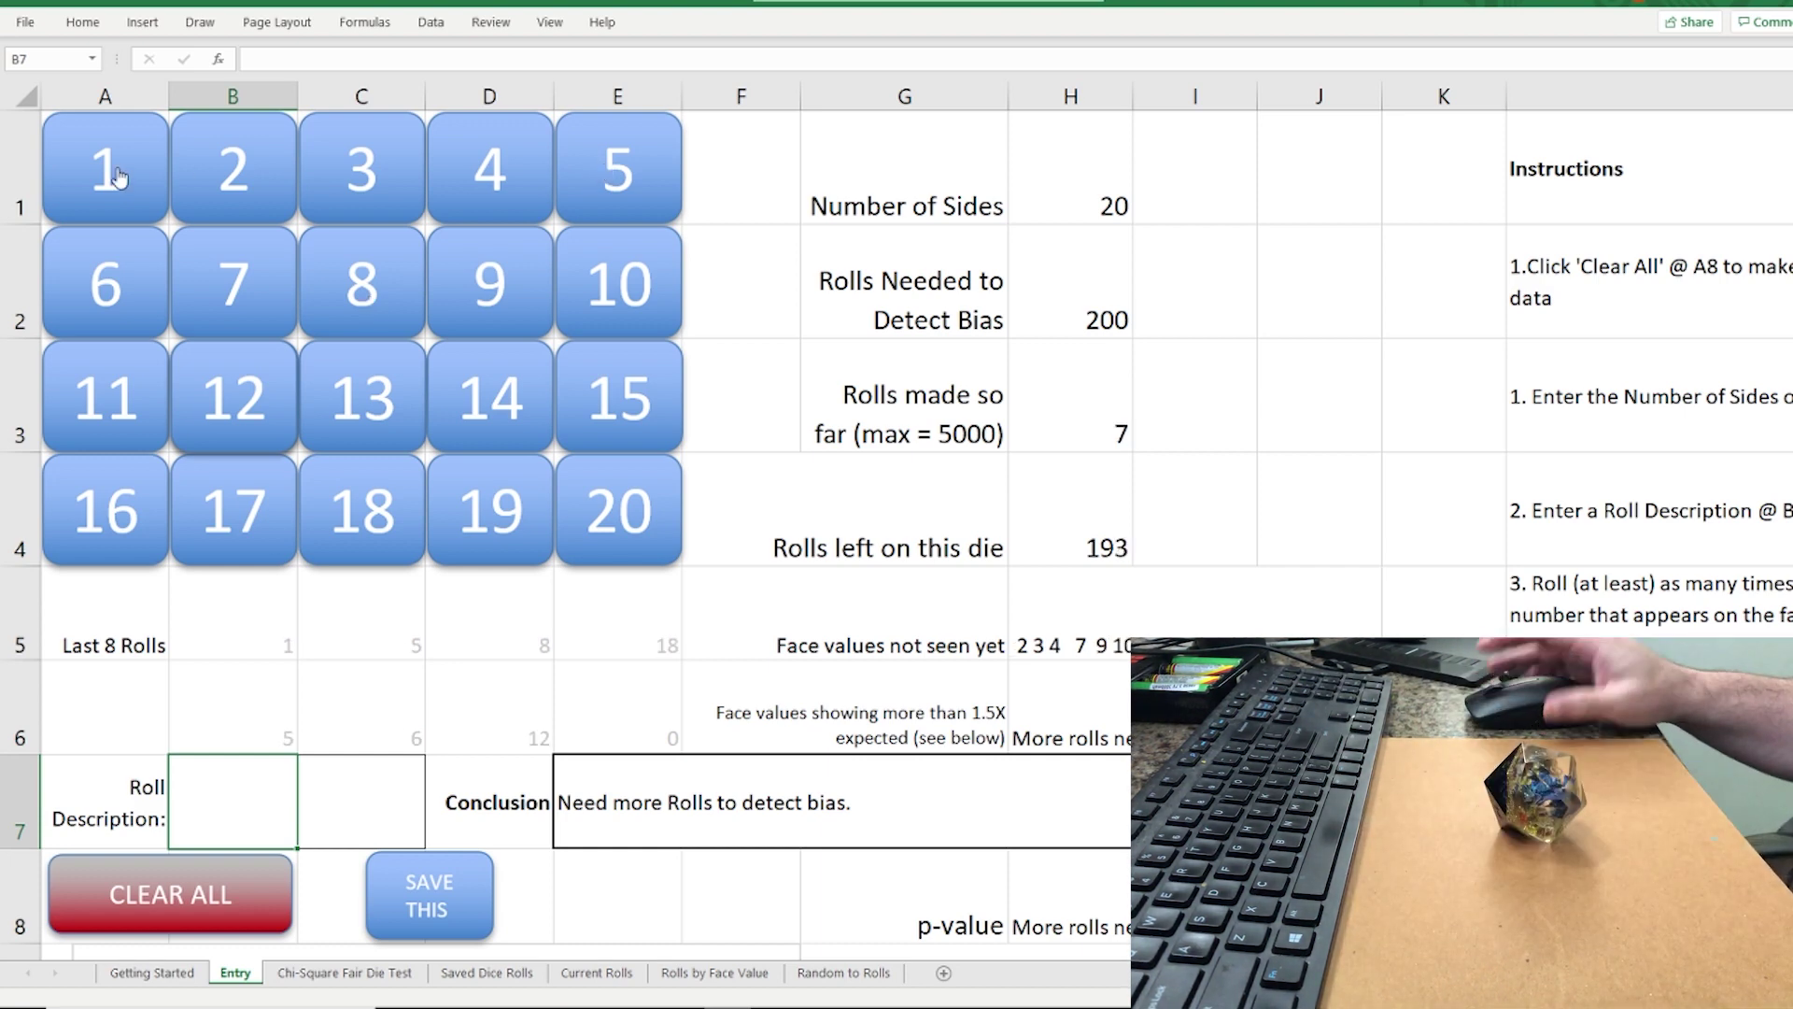
pyautogui.click(612, 280)
pyautogui.click(616, 559)
pyautogui.click(523, 186)
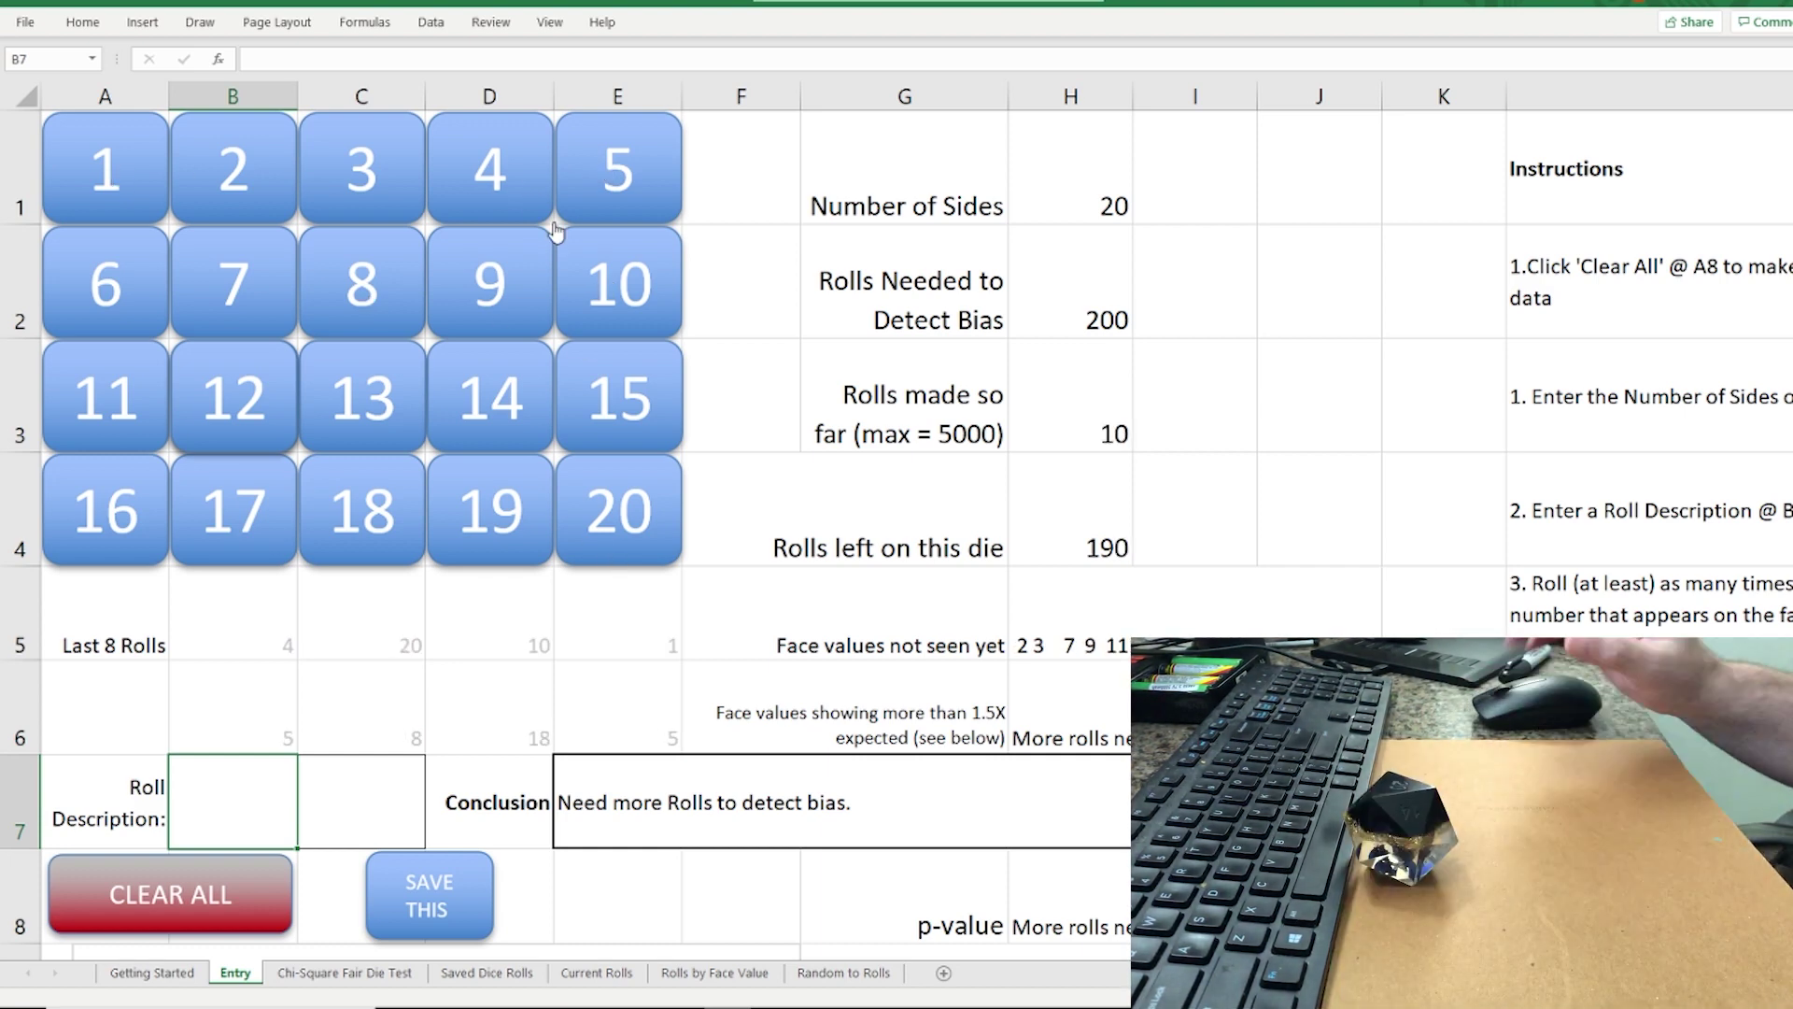
pyautogui.click(124, 291)
pyautogui.click(509, 168)
# Log d20 rolls 4, 8, 17, 14, 4, 7, 2, 6, 17, 16, 11, 20
pyautogui.click(509, 168)
pyautogui.click(327, 287)
pyautogui.click(247, 481)
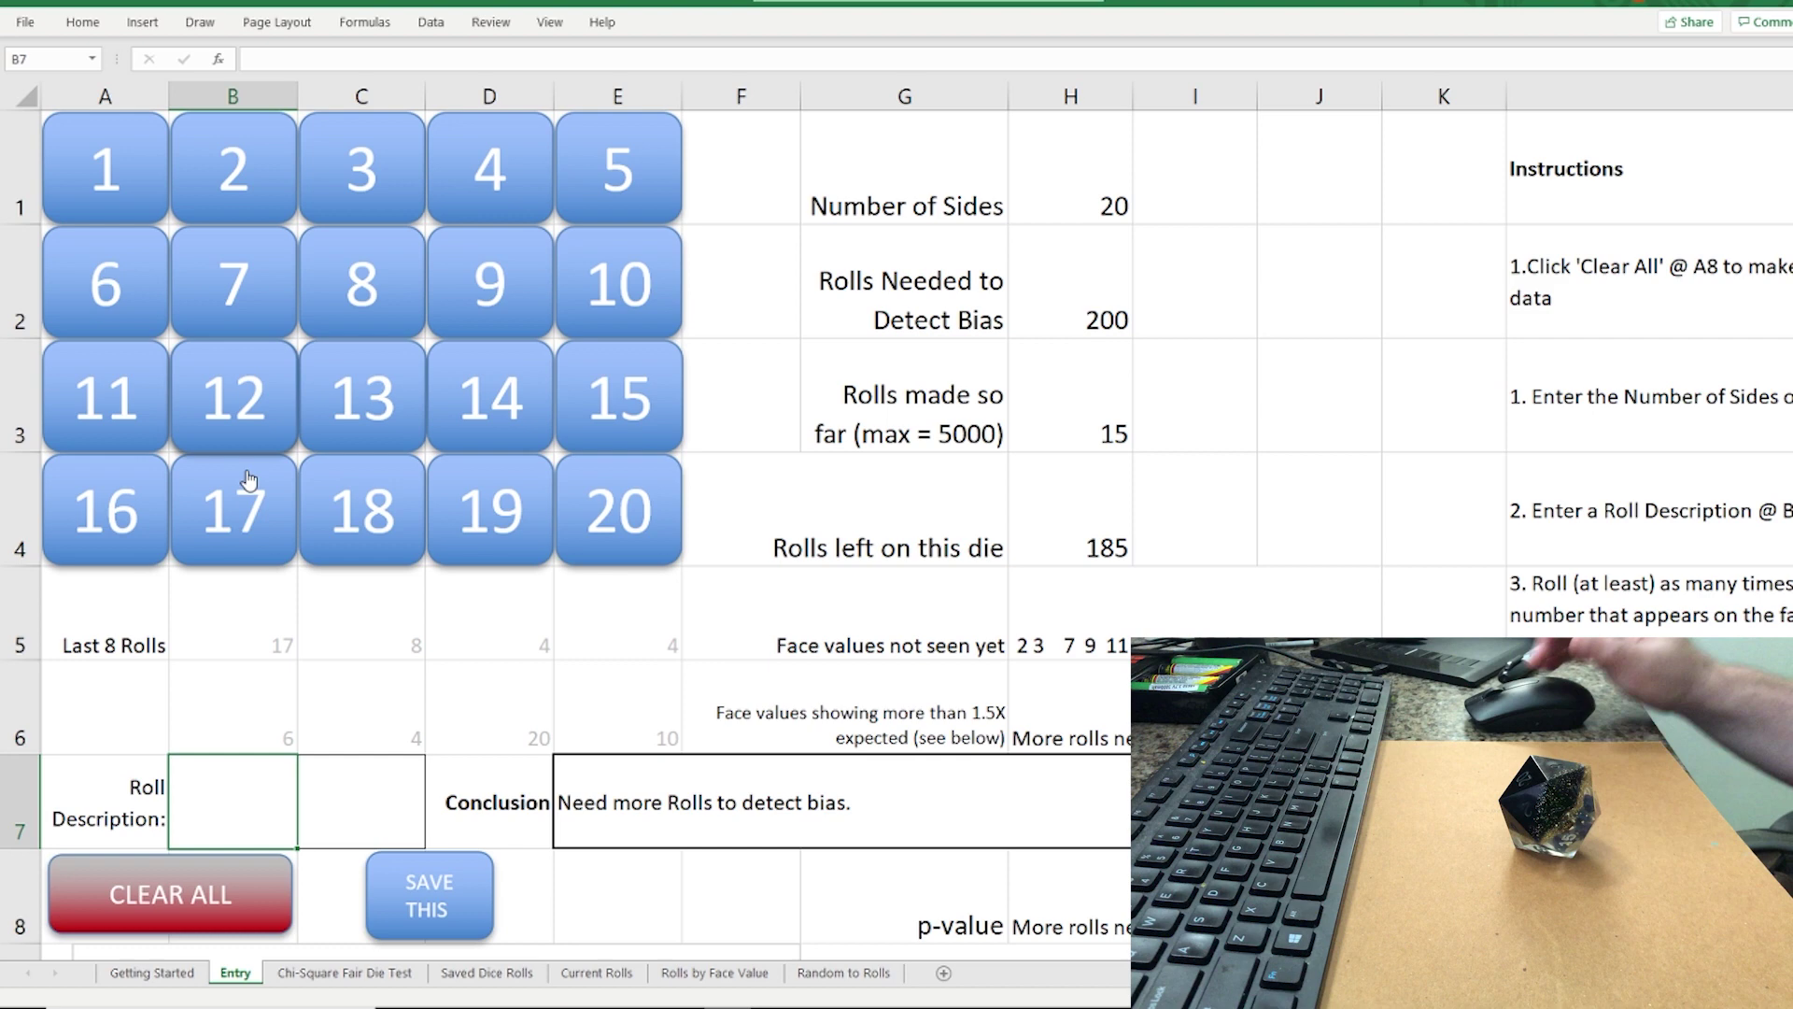
pyautogui.click(549, 437)
pyautogui.click(472, 180)
pyautogui.click(240, 288)
pyautogui.click(244, 174)
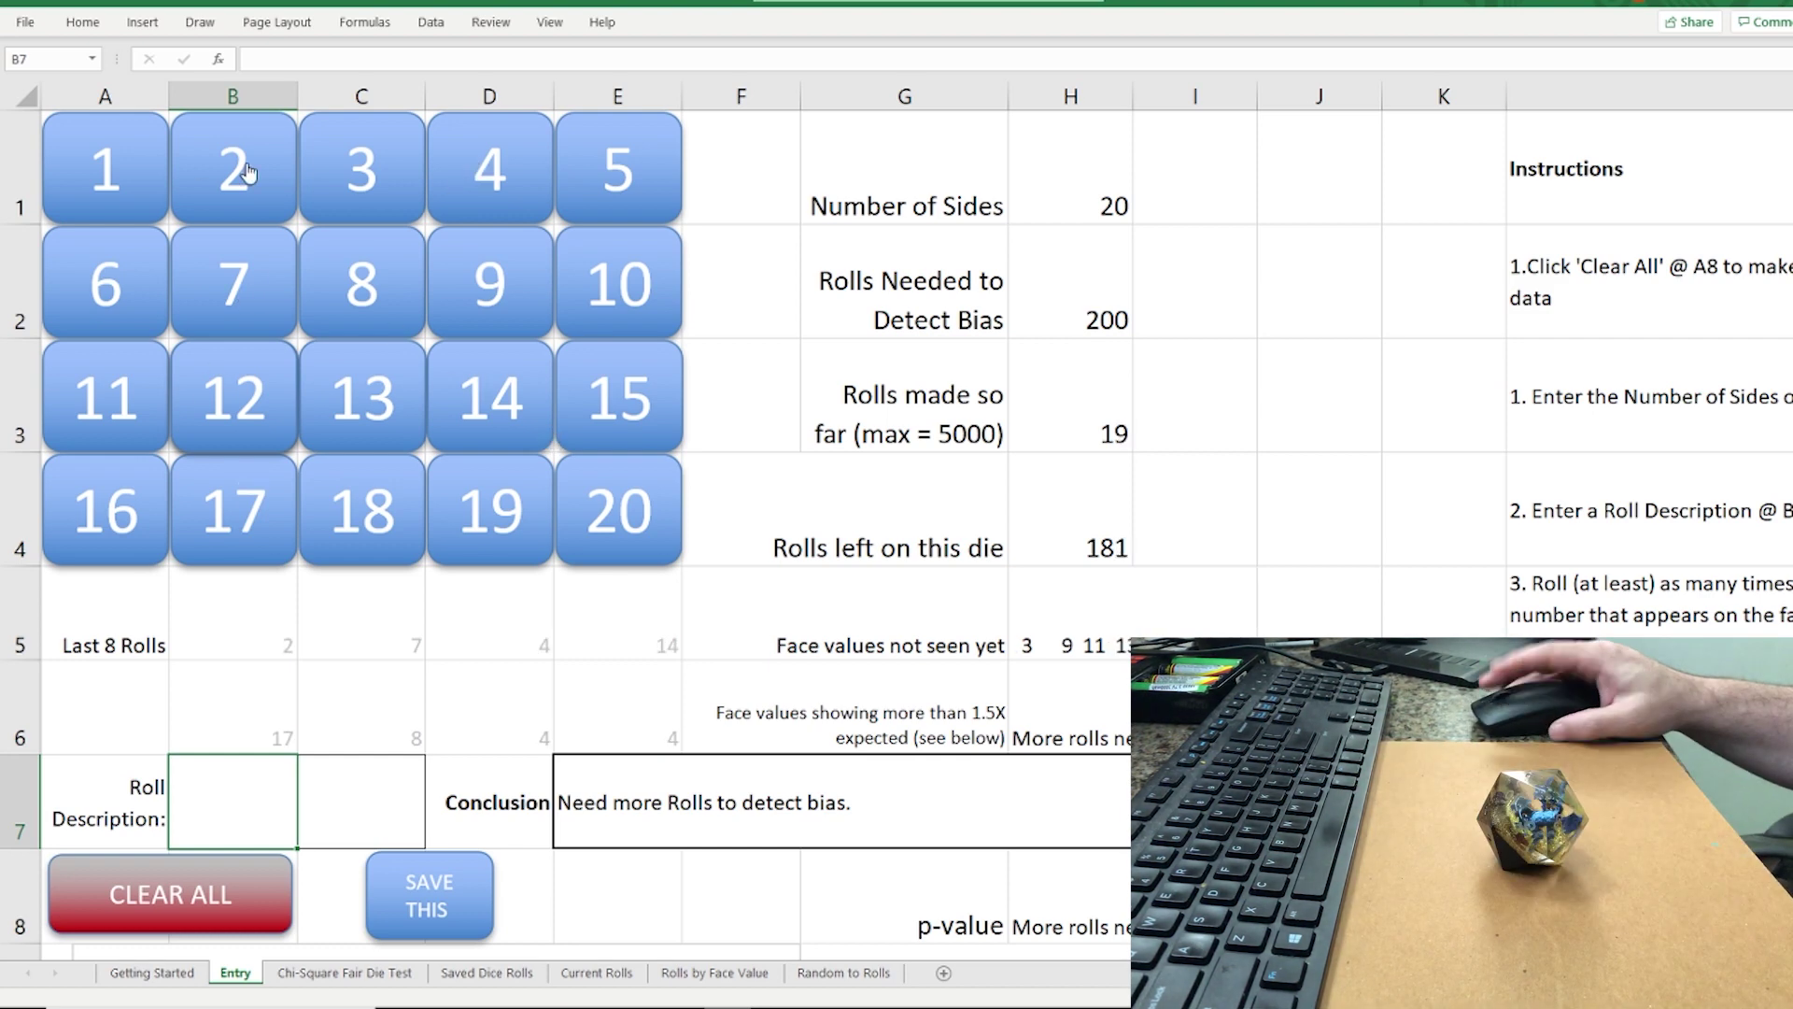
pyautogui.click(110, 277)
pyautogui.click(241, 549)
pyautogui.click(108, 549)
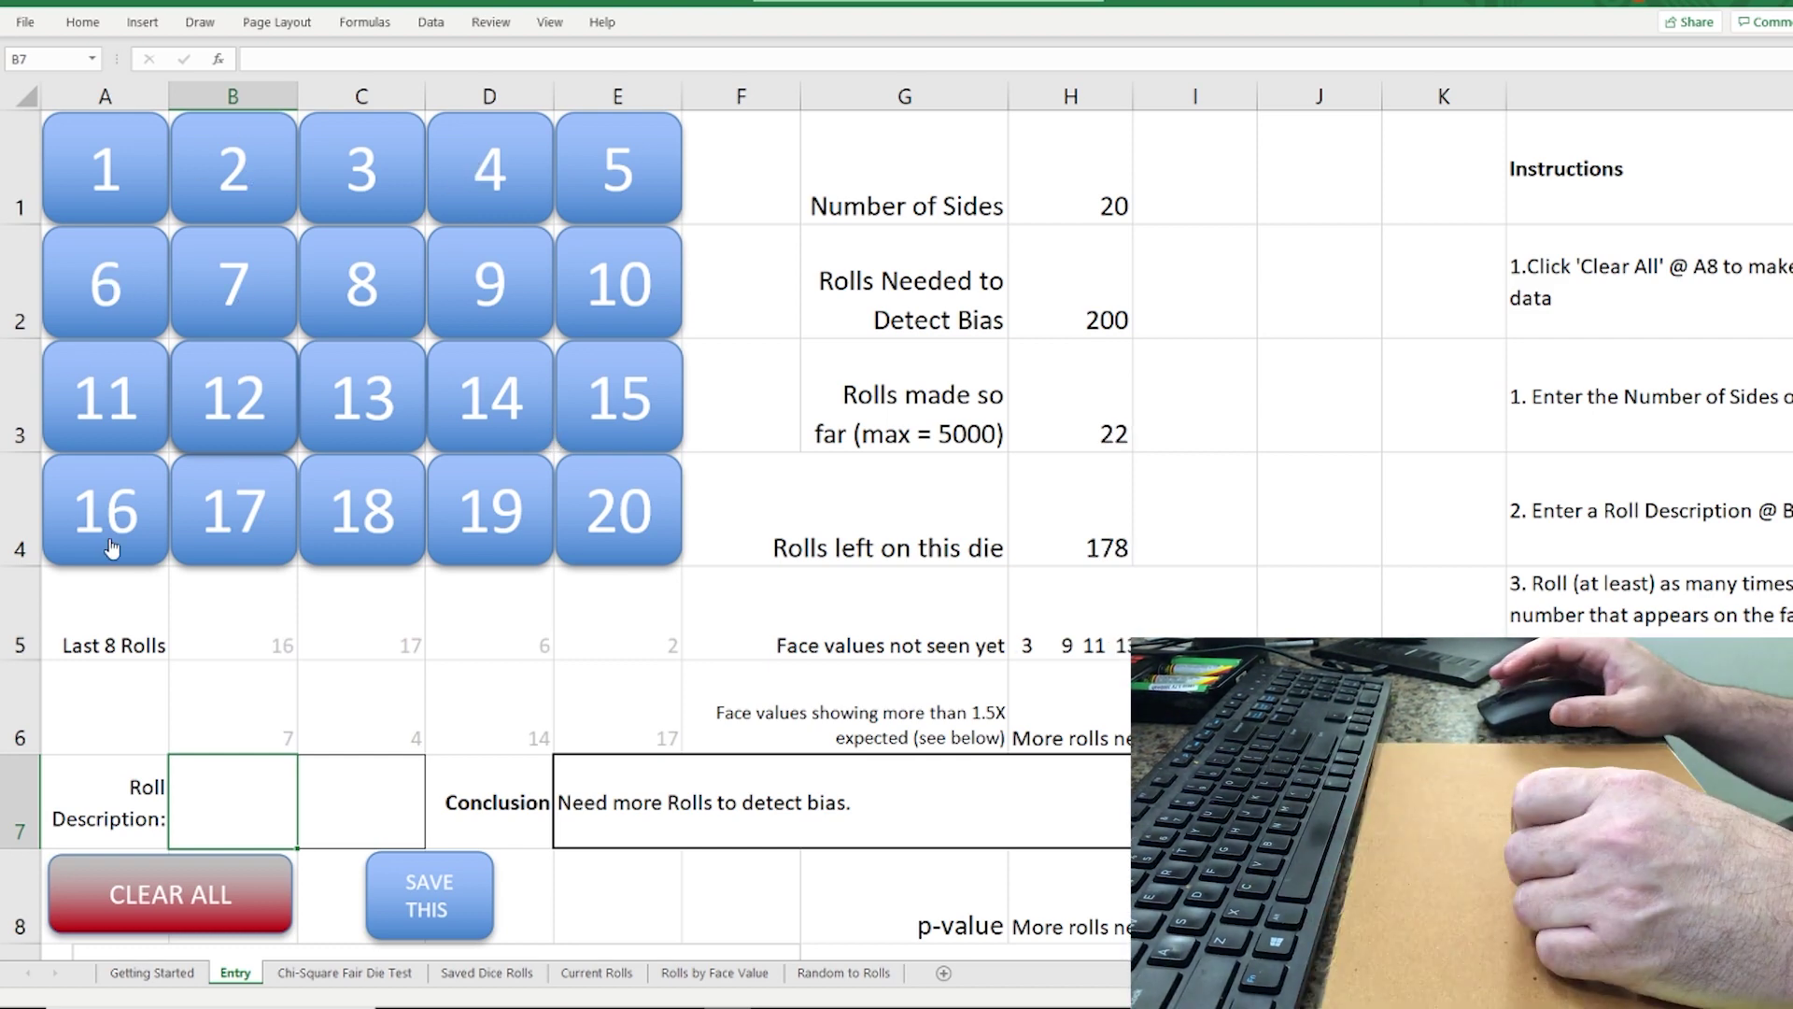
pyautogui.click(91, 404)
pyautogui.click(618, 484)
# Log d20 rolls 1, 12, 2, 7, 1, 3, 7, 16, 9, 3, 10, 17
pyautogui.click(112, 177)
pyautogui.click(222, 403)
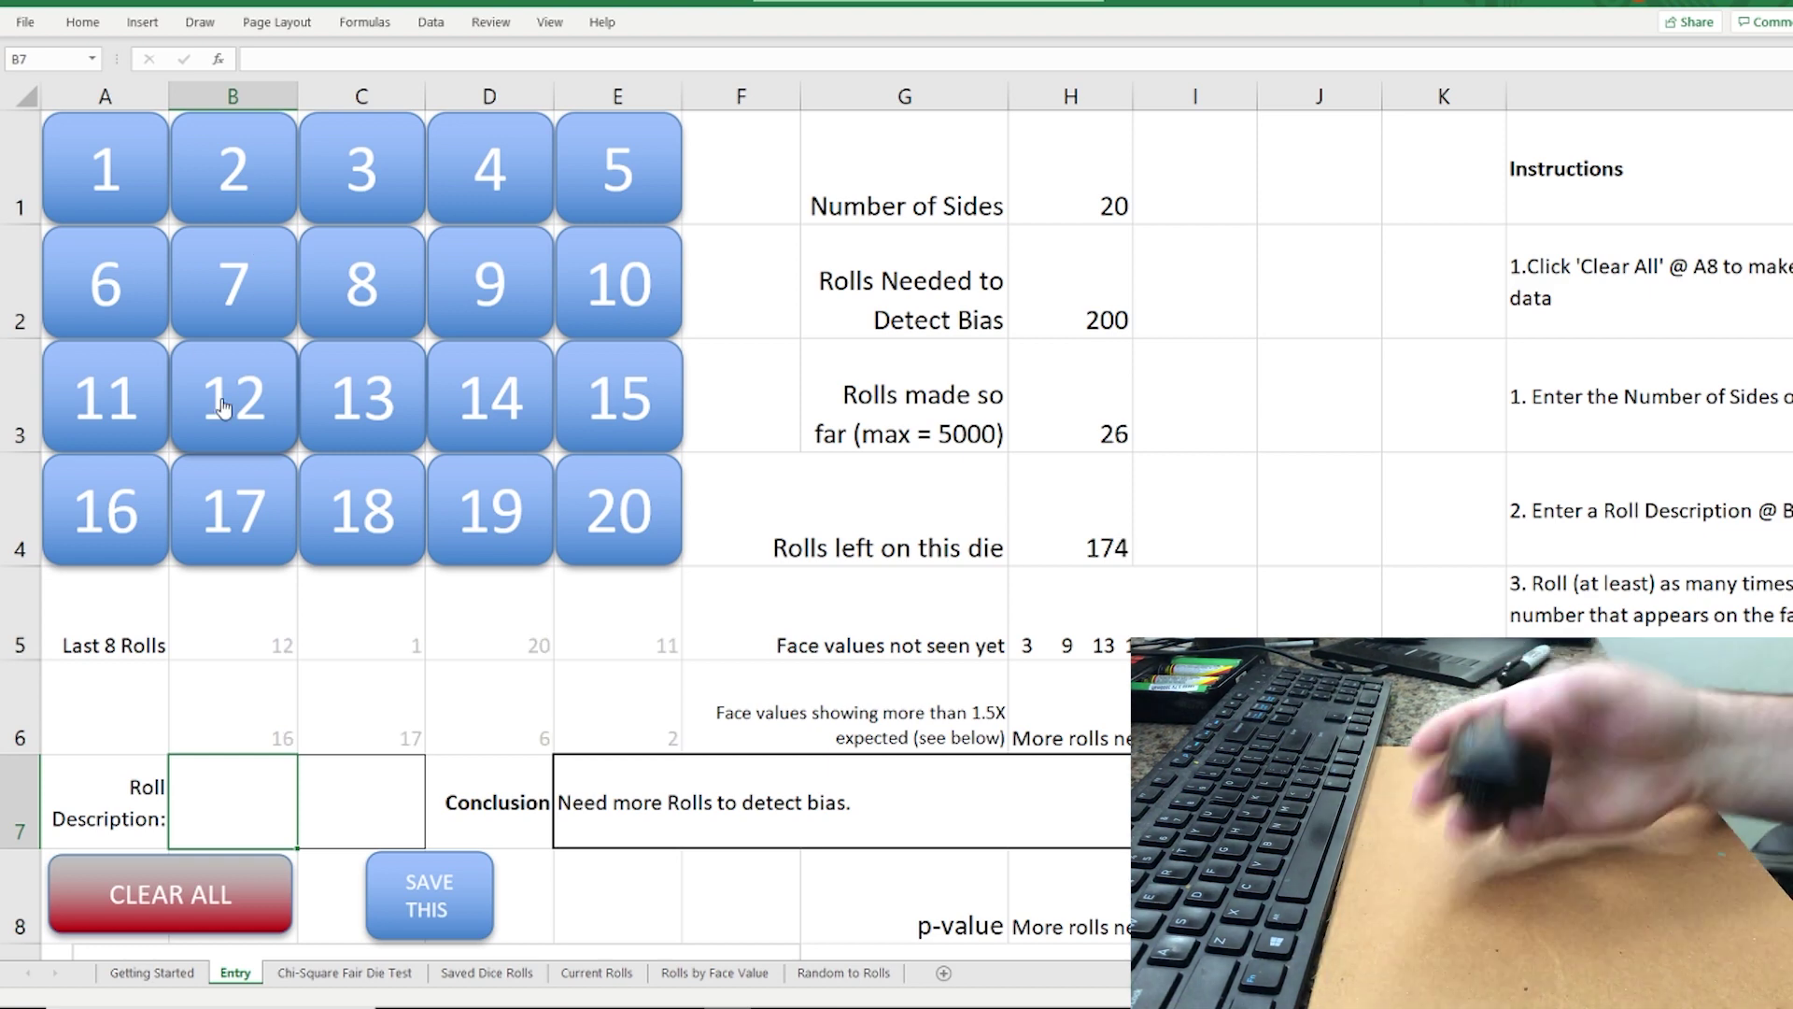
pyautogui.click(218, 213)
pyautogui.click(239, 264)
pyautogui.click(130, 172)
pyautogui.click(342, 161)
pyautogui.click(292, 313)
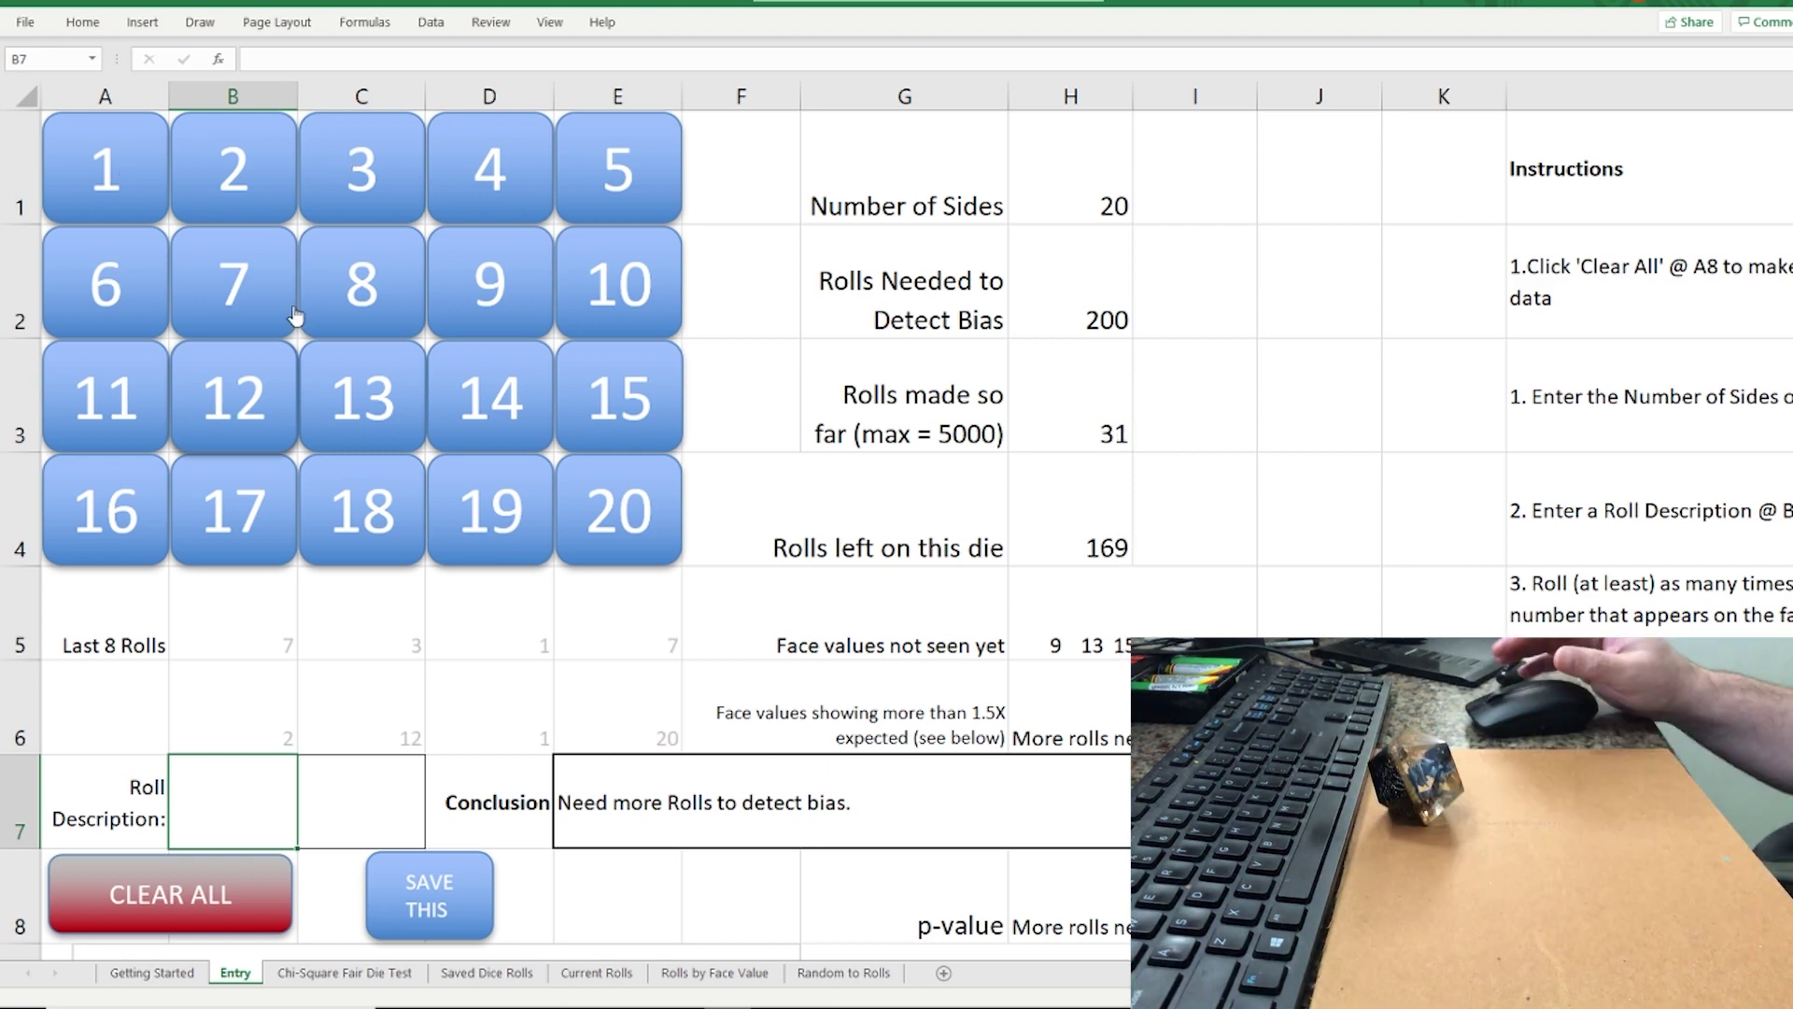
pyautogui.click(110, 514)
pyautogui.click(489, 304)
pyautogui.click(343, 183)
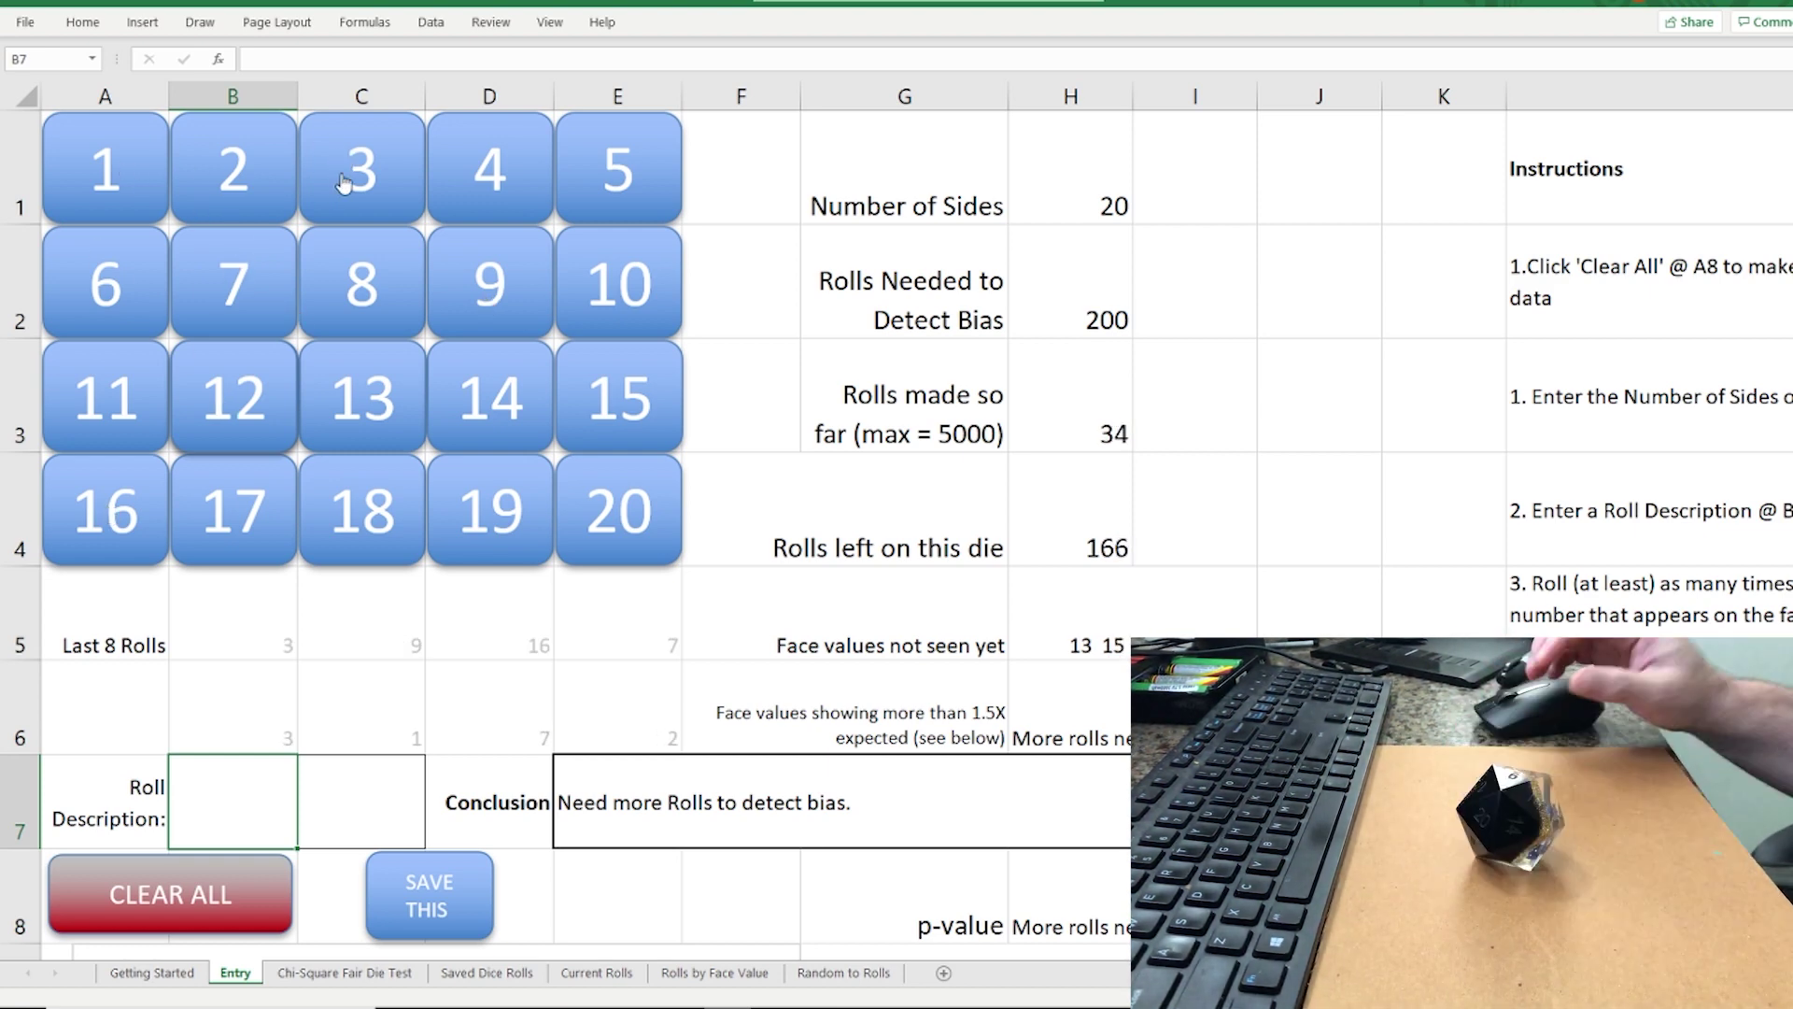
pyautogui.click(595, 287)
pyautogui.click(238, 500)
# Log d20 rolls 20, 7, 10, 12, 4, 15, 14, 13, 9, 4, 19, 6, reaching 49 rolls
pyautogui.click(617, 511)
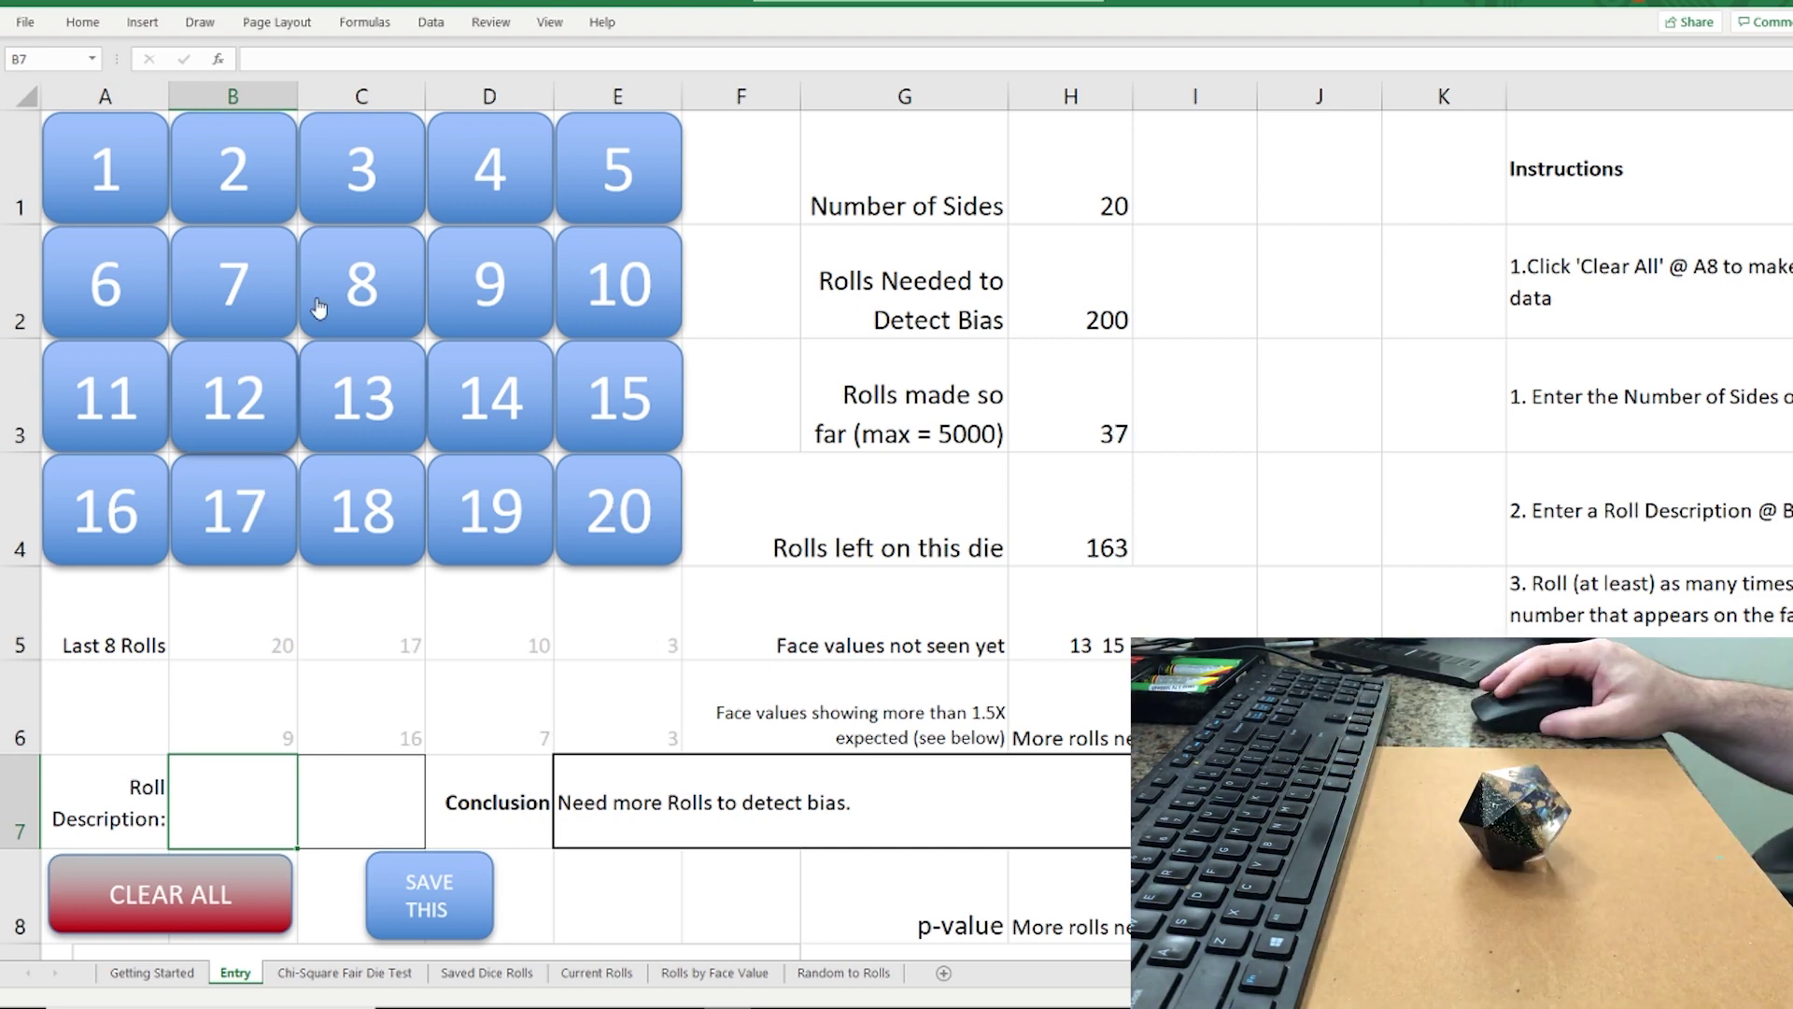
pyautogui.click(285, 306)
pyautogui.click(598, 296)
pyautogui.click(273, 391)
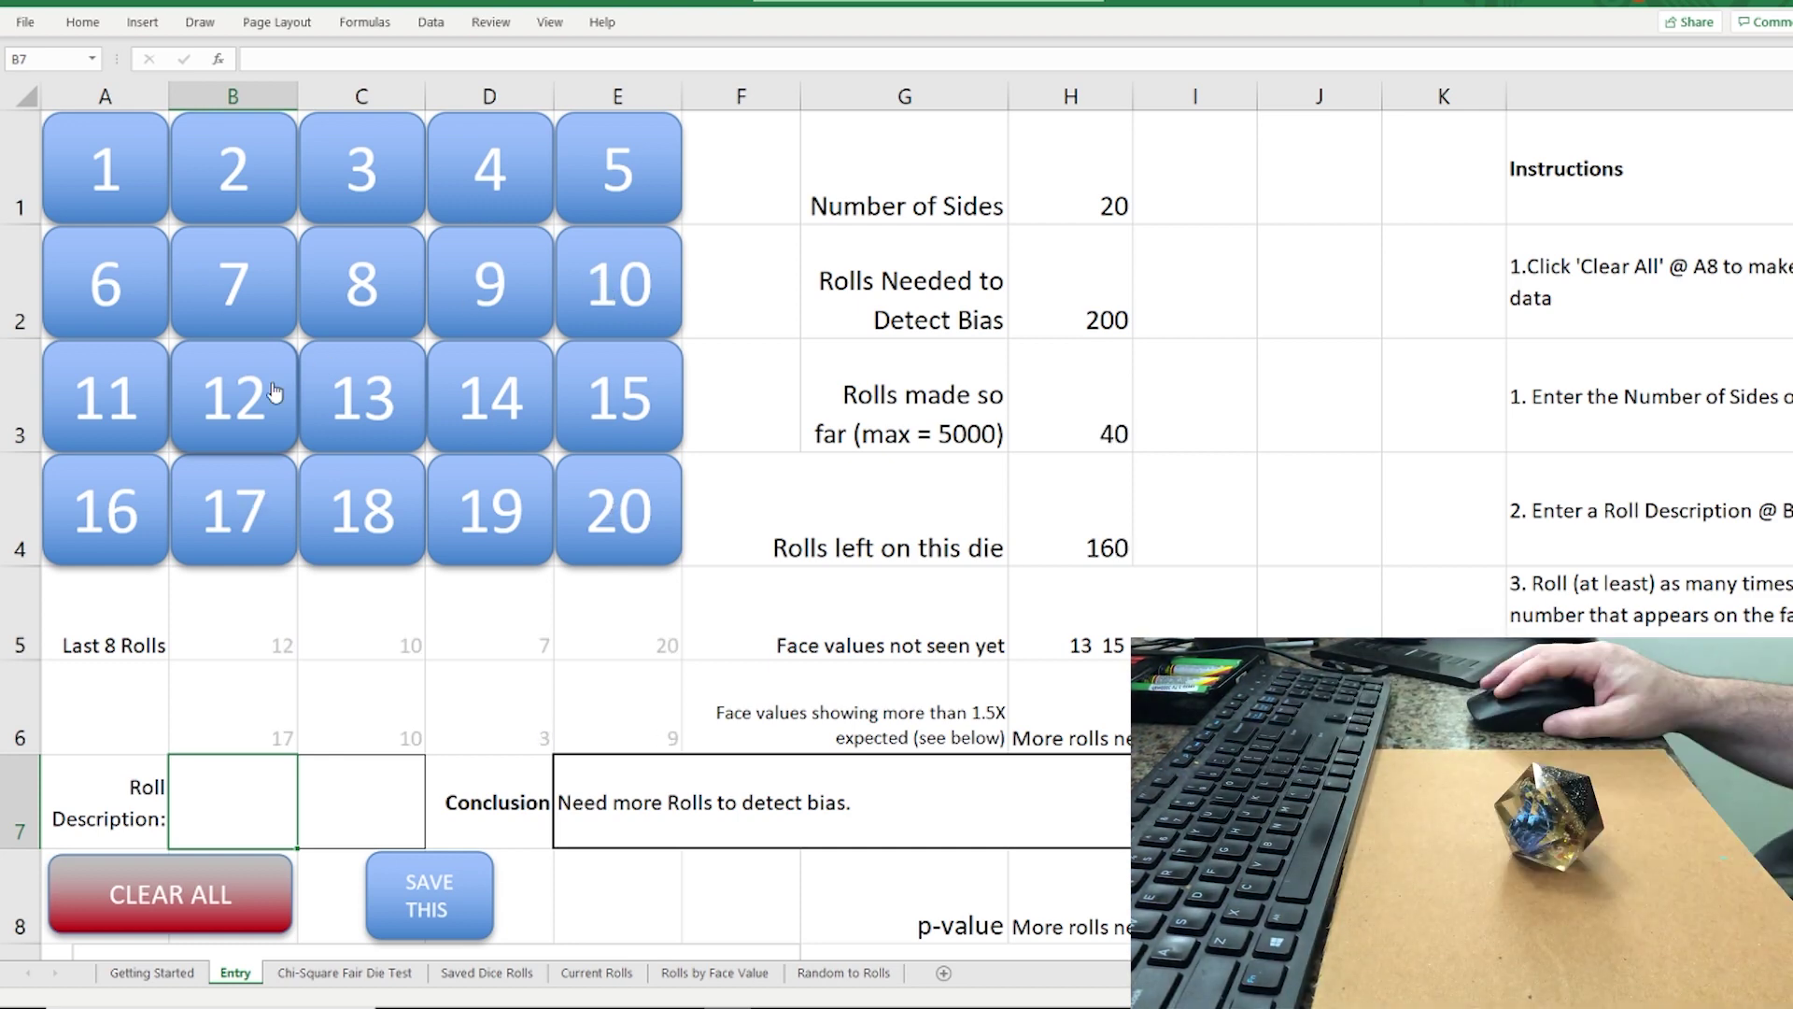
pyautogui.click(464, 189)
pyautogui.click(636, 406)
pyautogui.click(491, 410)
pyautogui.click(384, 418)
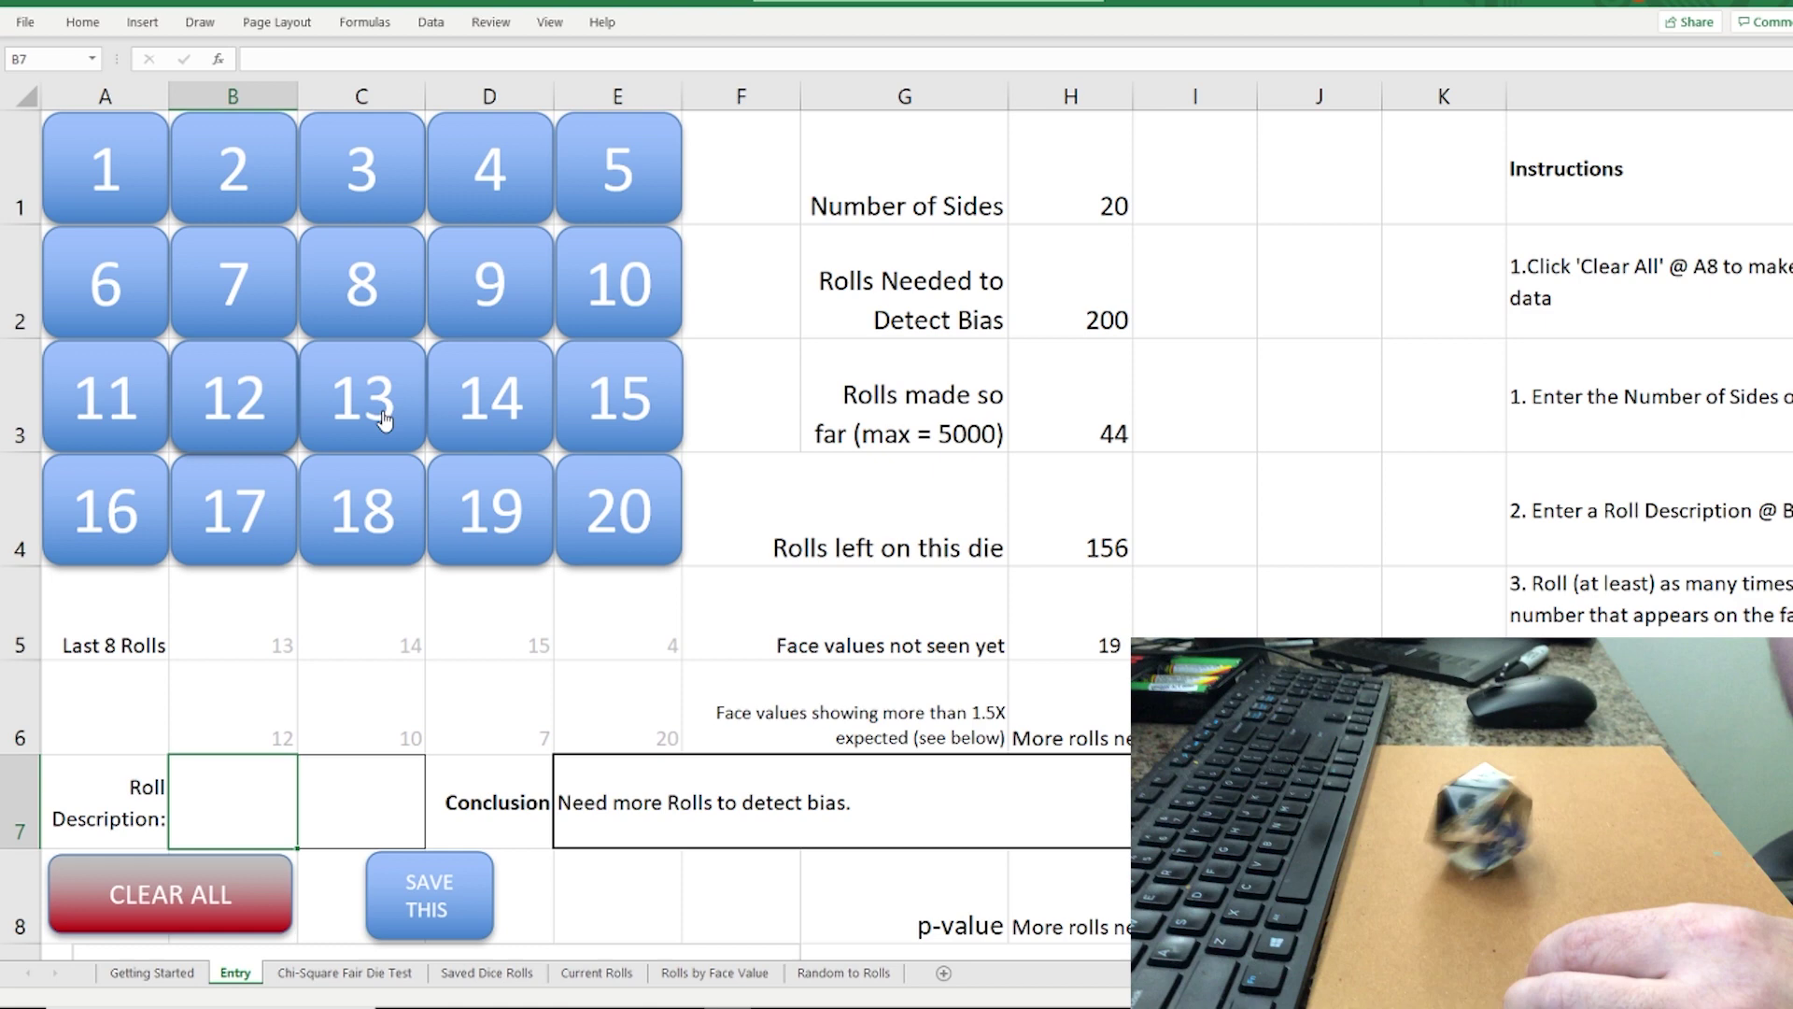
pyautogui.click(490, 293)
pyautogui.click(485, 183)
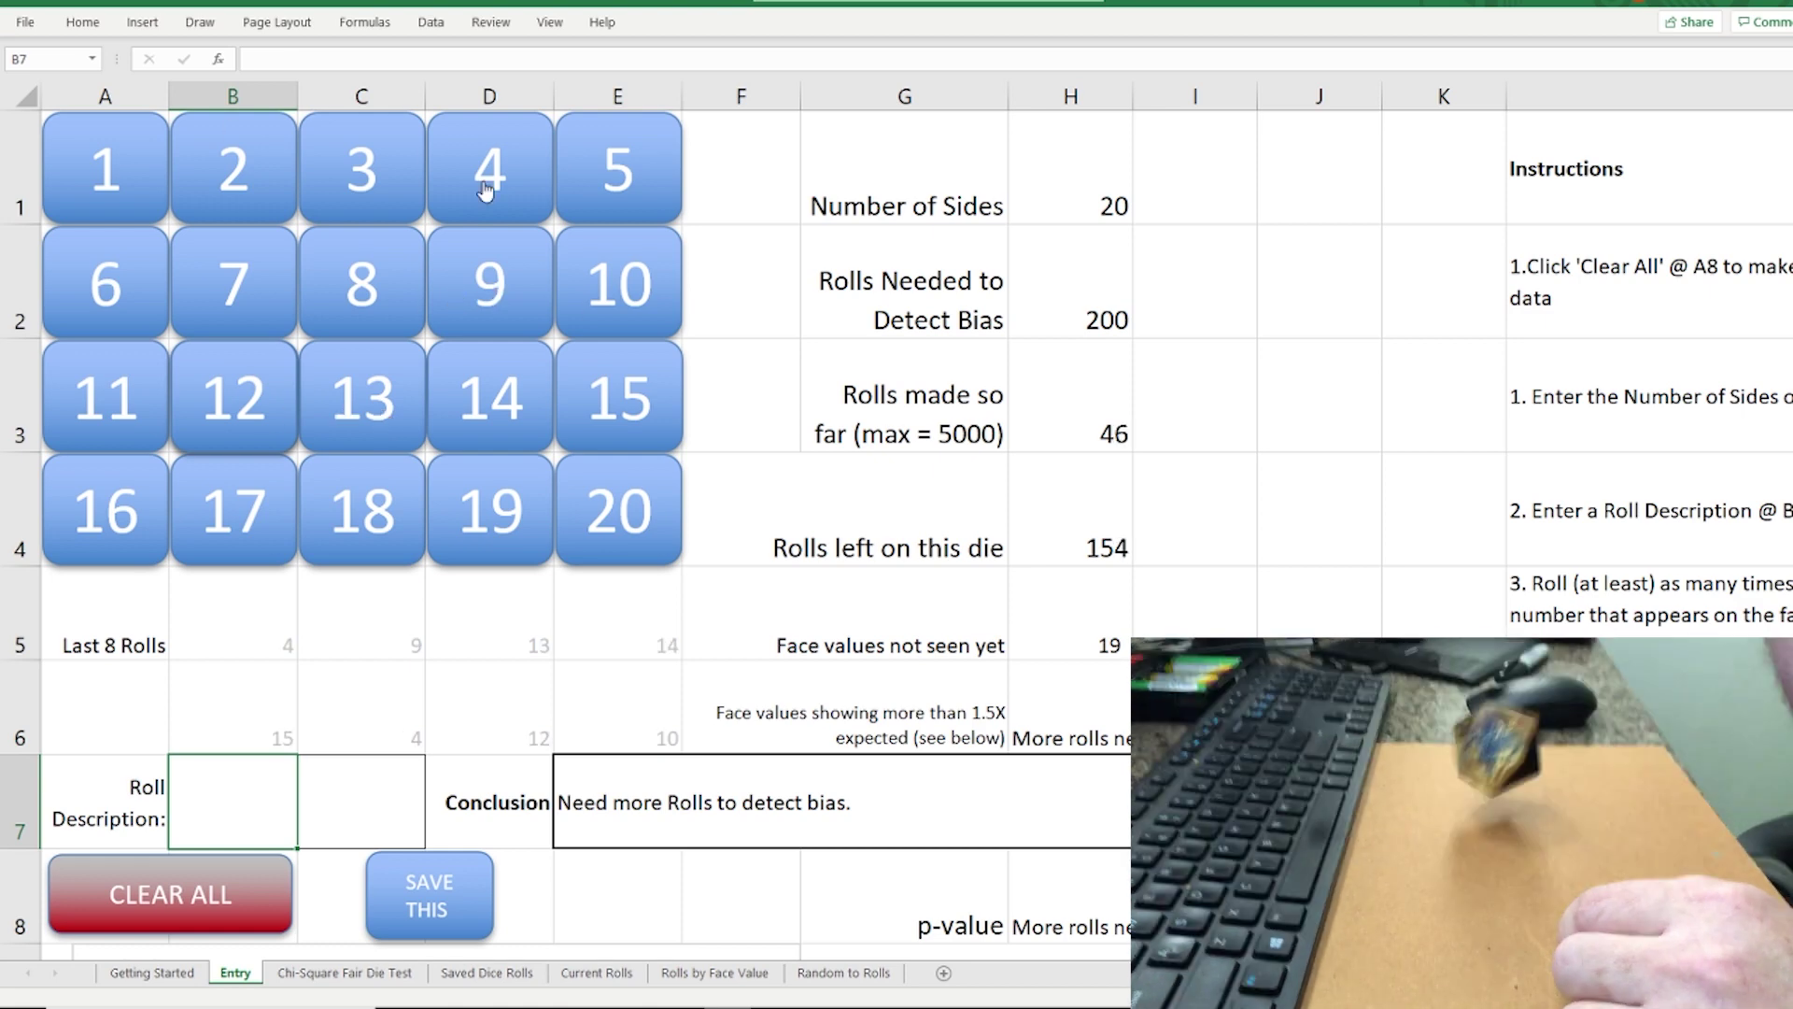
pyautogui.click(500, 495)
pyautogui.click(129, 280)
# Log d20 rolls 10, 6, 2, 6, 1, 16, 20, 11, 15, 18, 9, 17
pyautogui.click(589, 276)
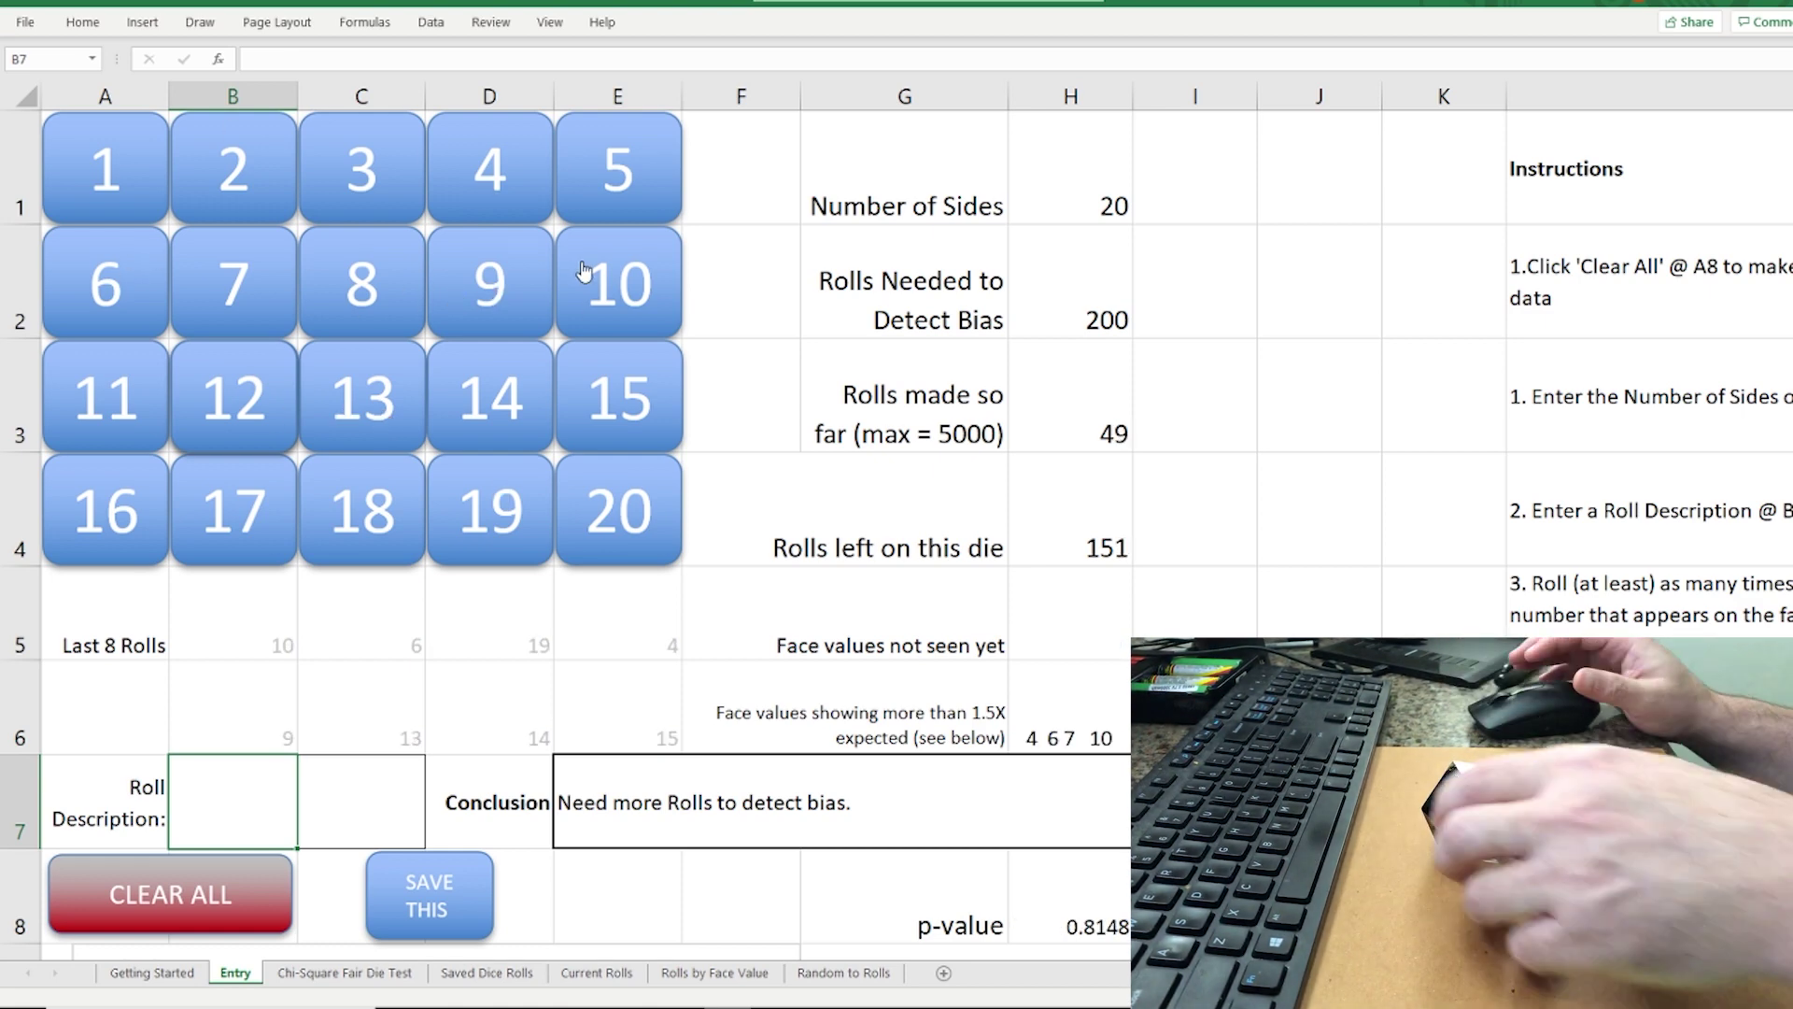
pyautogui.click(124, 284)
pyautogui.click(215, 149)
pyautogui.click(97, 270)
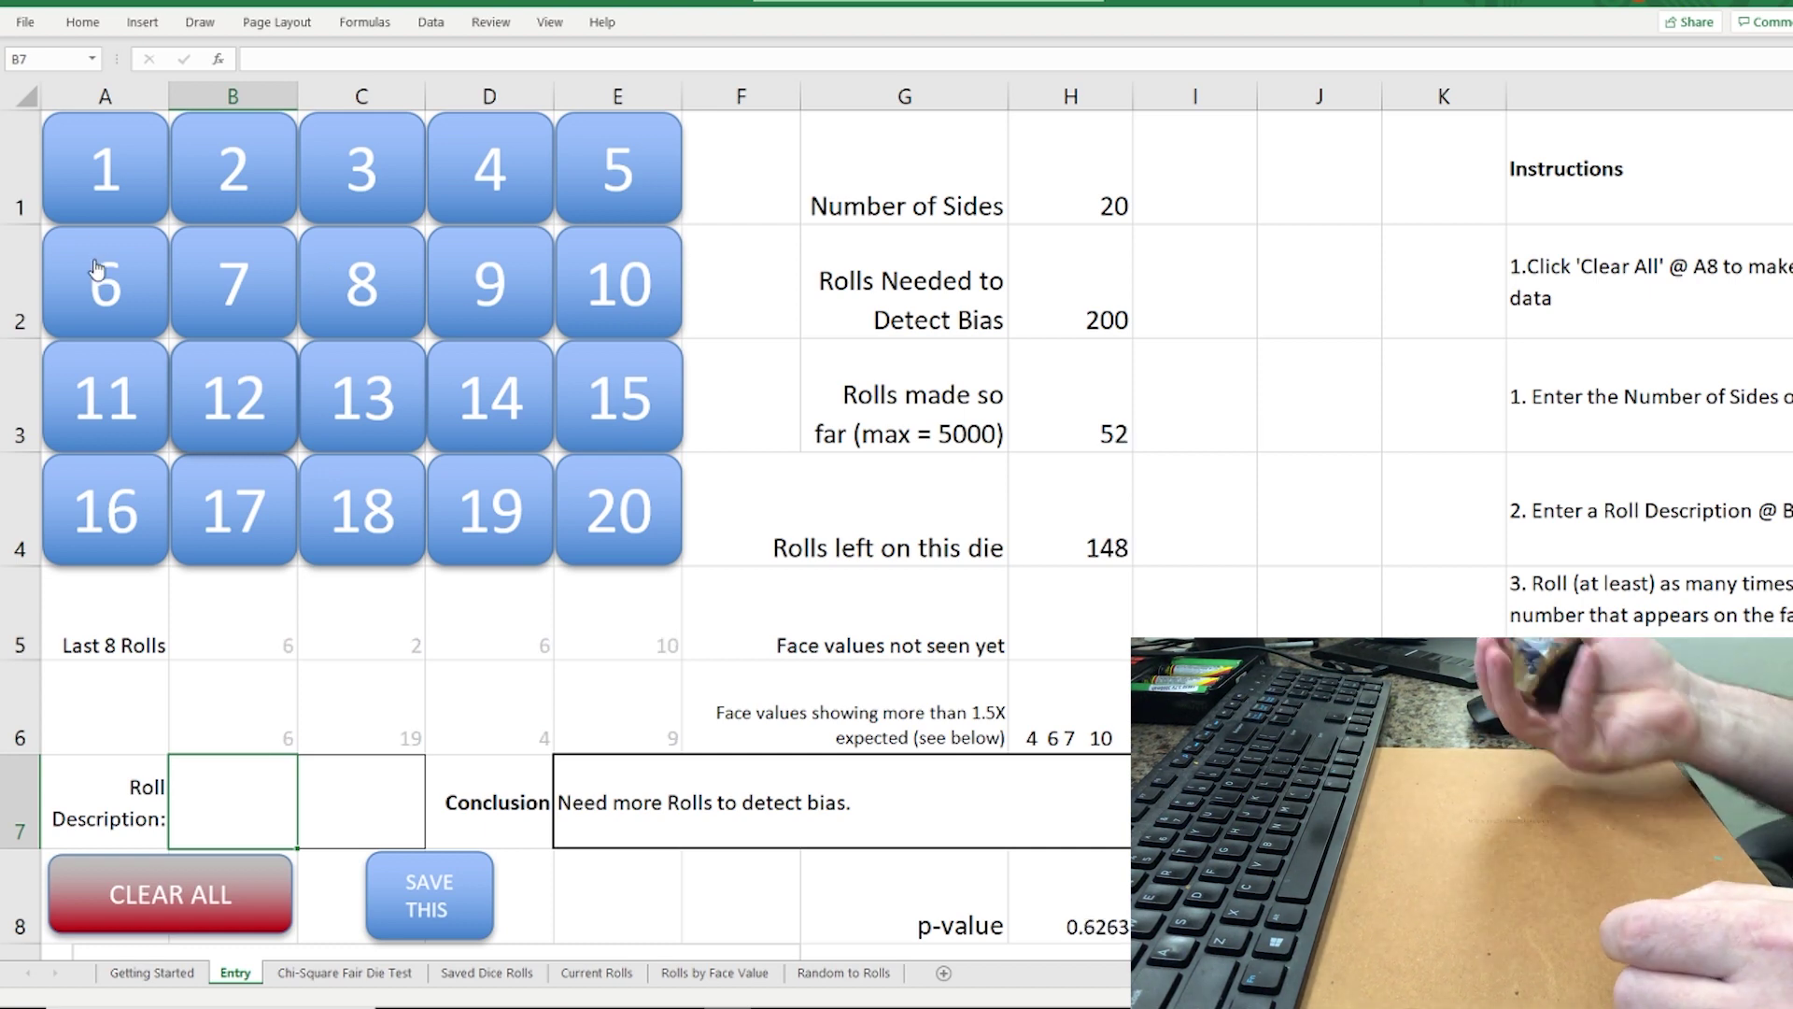
pyautogui.click(124, 180)
pyautogui.click(130, 511)
pyautogui.click(633, 537)
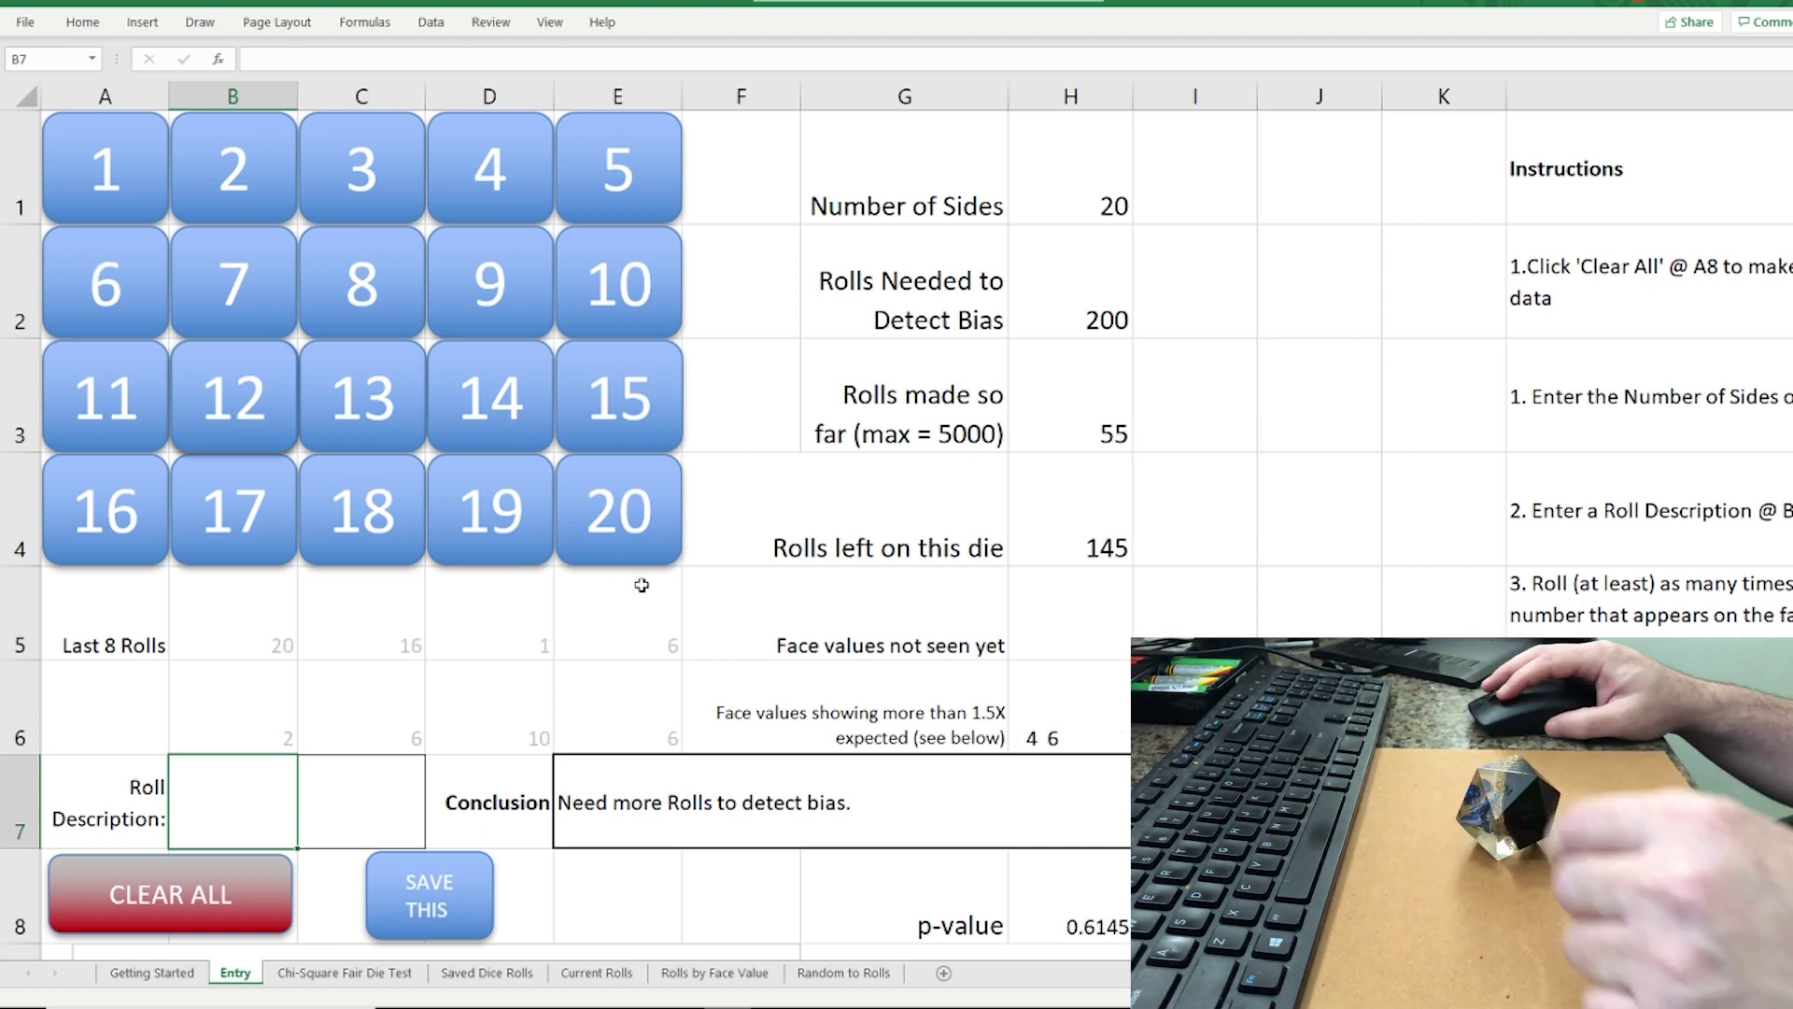
pyautogui.click(129, 415)
pyautogui.click(595, 401)
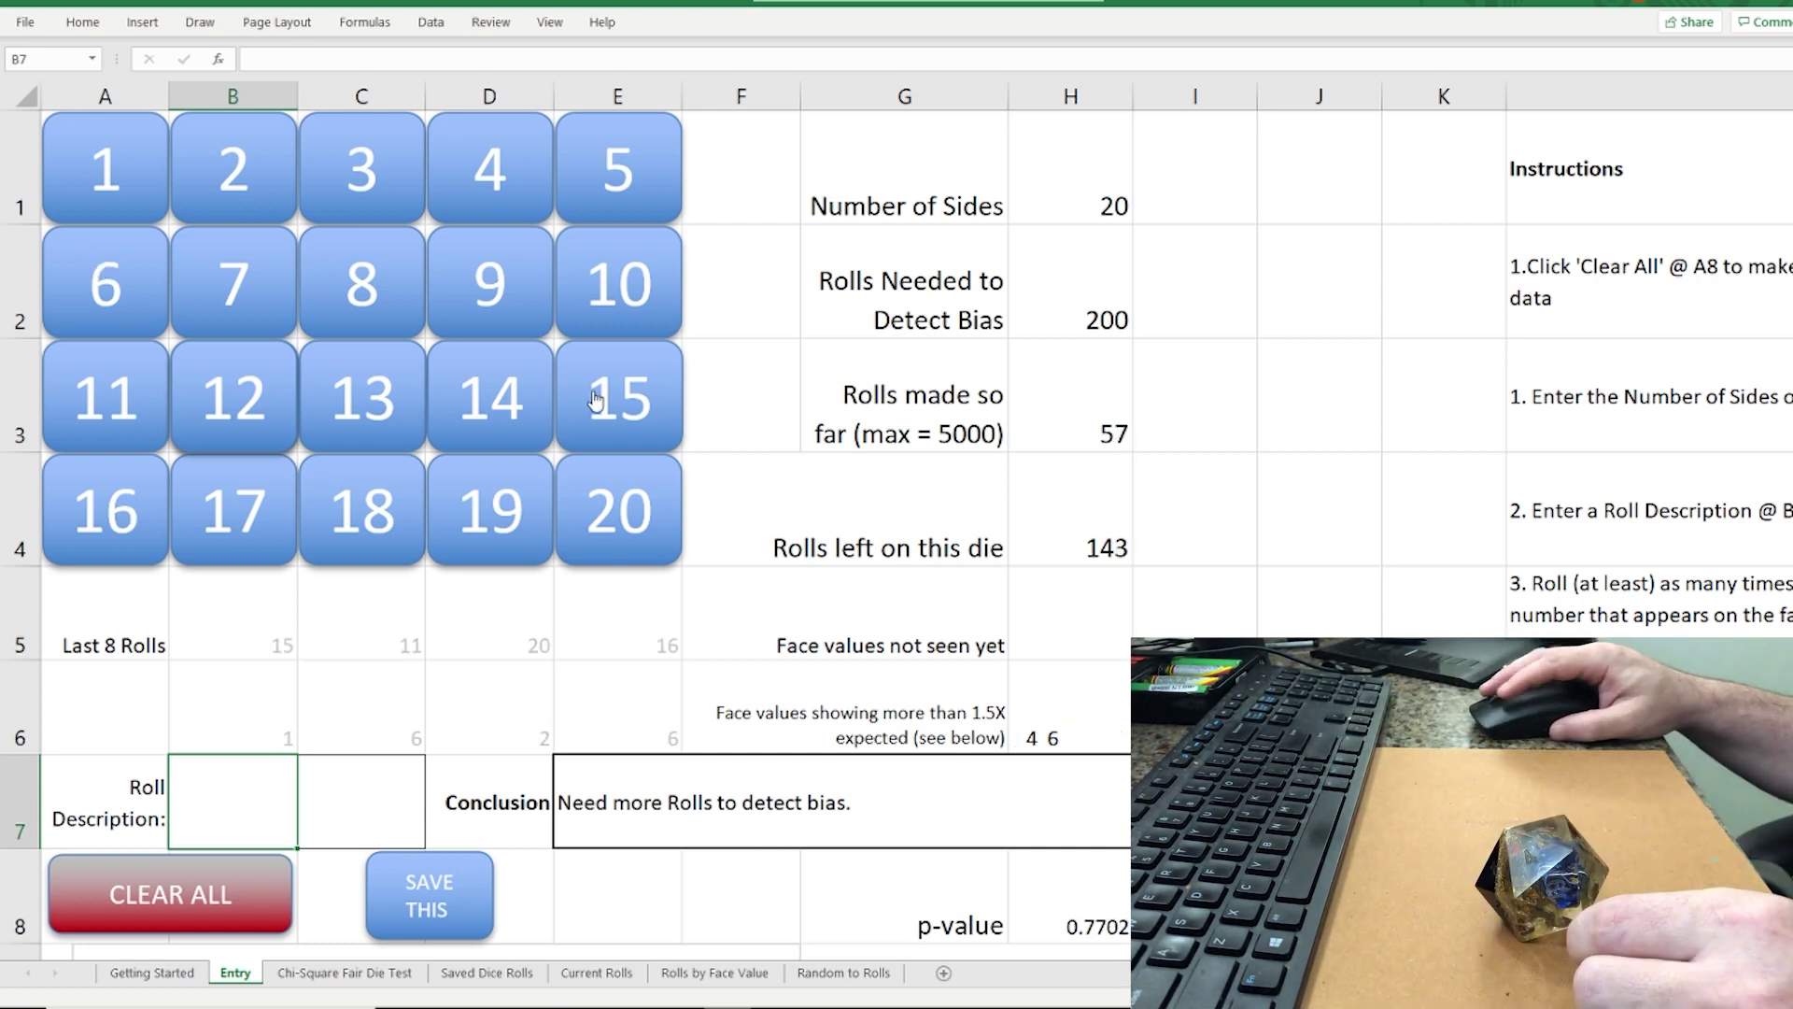
pyautogui.click(408, 528)
pyautogui.click(517, 285)
pyautogui.click(262, 516)
# Log d20 rolls 8, 4, 15, 15, 18, 2, 19, 16, 10, 6, 17, 1
pyautogui.click(380, 297)
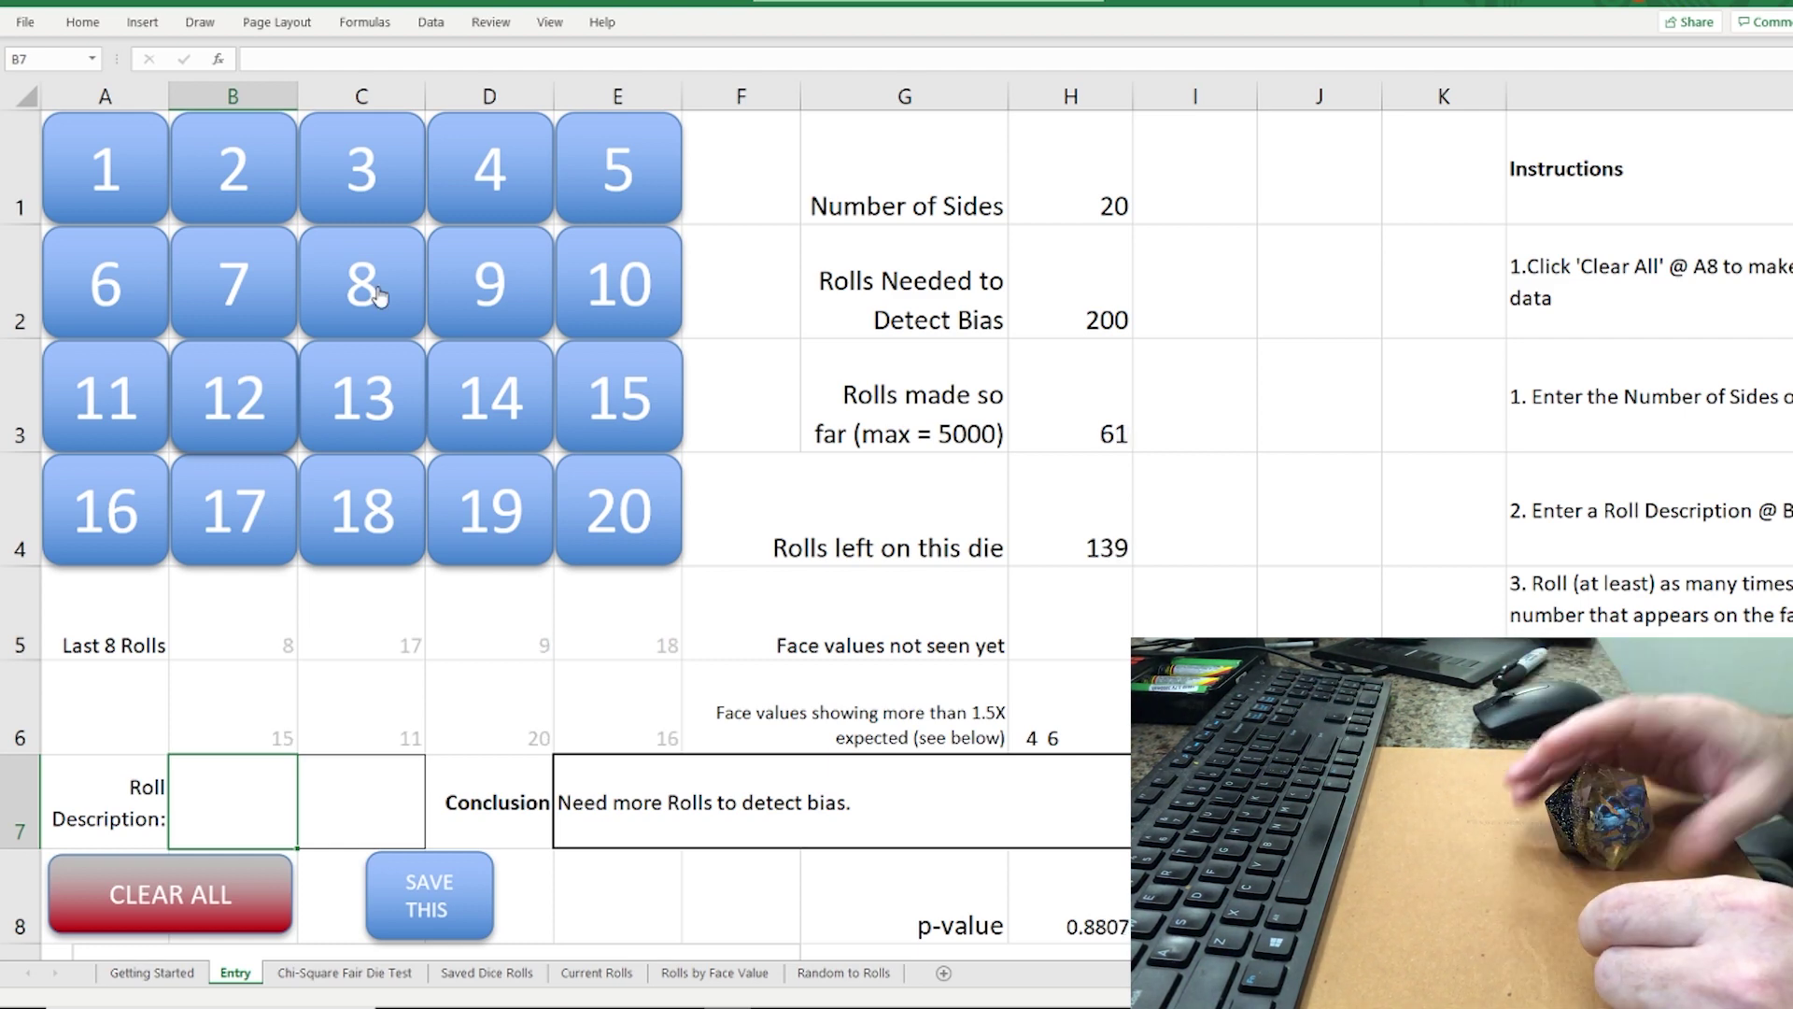
pyautogui.click(470, 164)
pyautogui.click(596, 378)
pyautogui.click(657, 397)
pyautogui.click(366, 534)
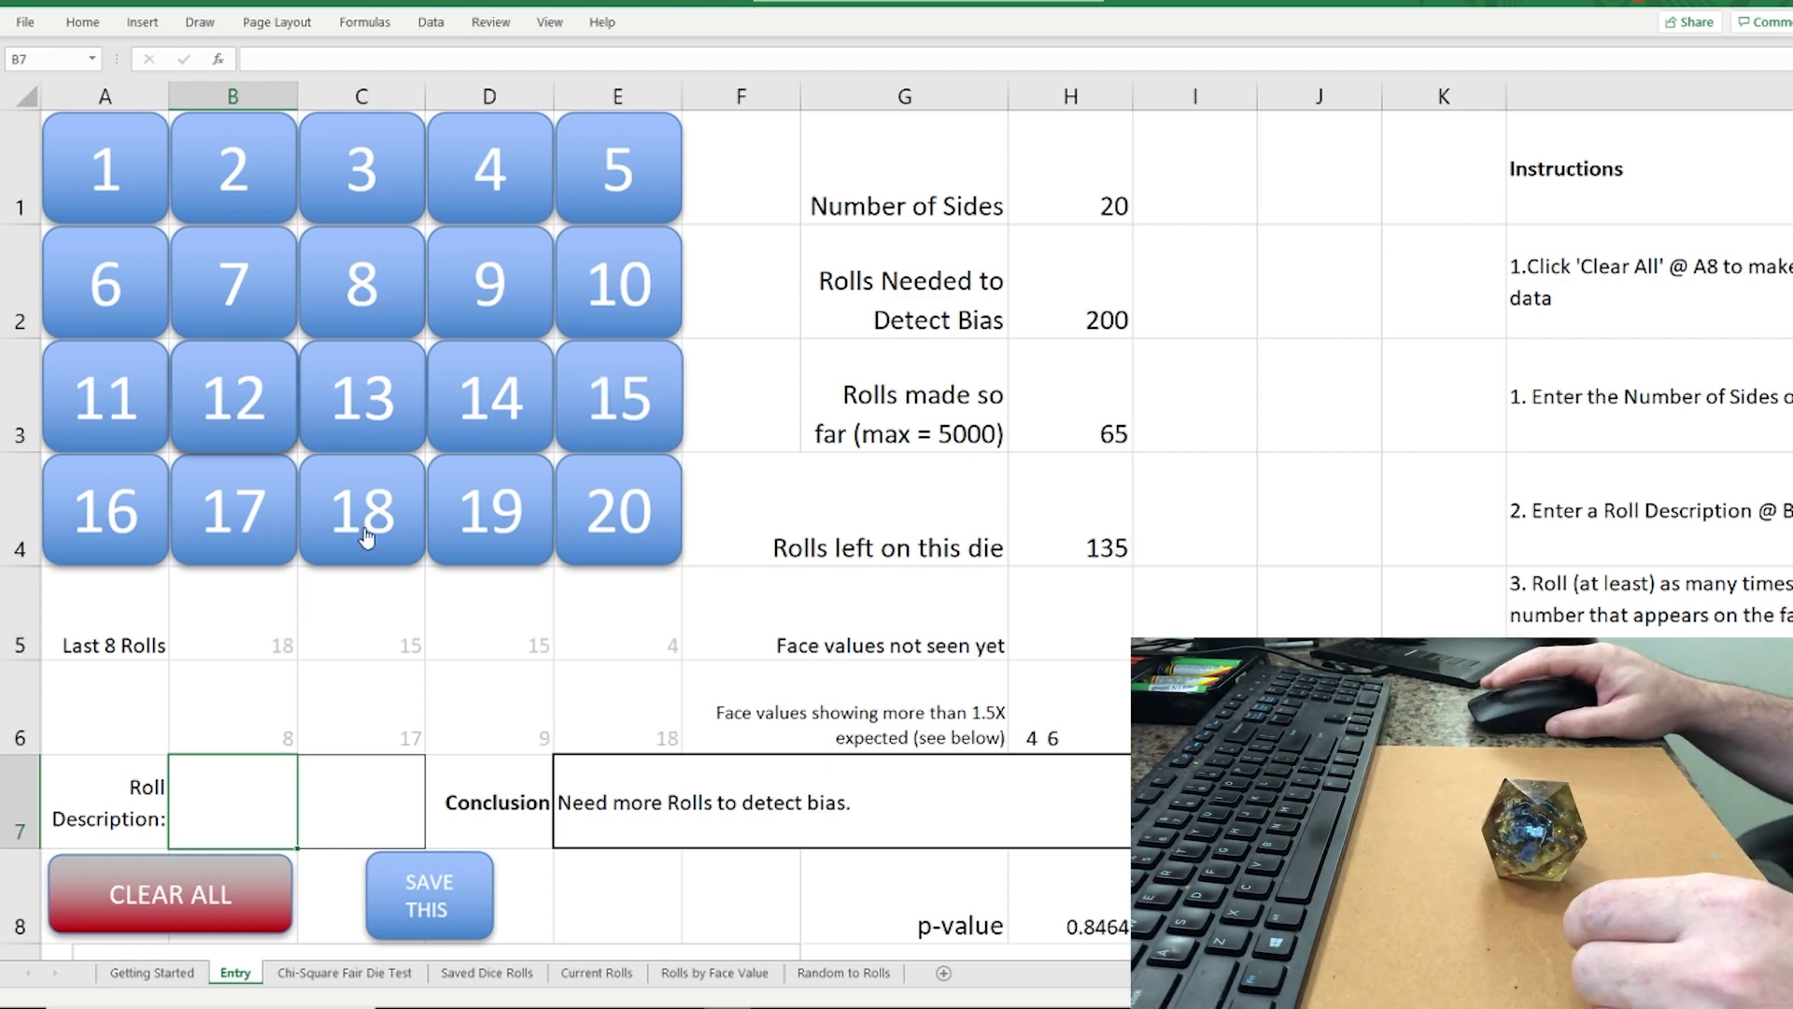
pyautogui.click(261, 196)
pyautogui.click(480, 490)
pyautogui.click(145, 514)
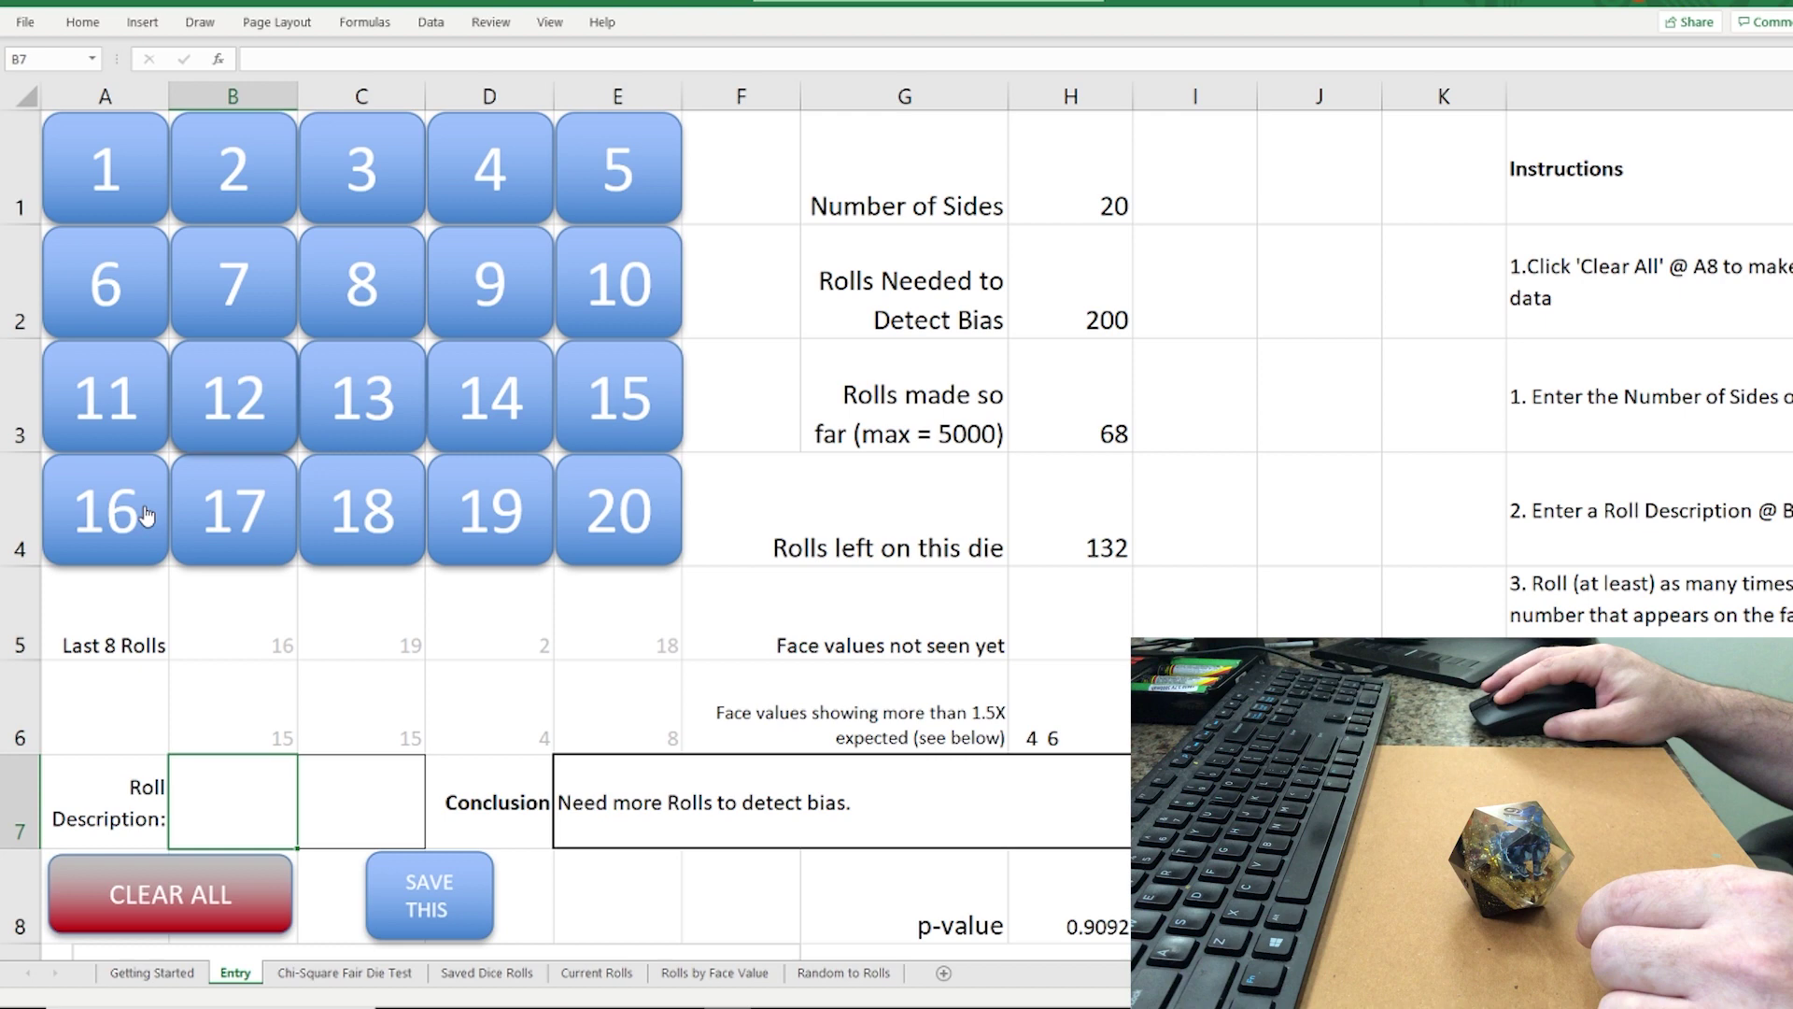
pyautogui.click(631, 291)
pyautogui.click(110, 285)
pyautogui.click(241, 533)
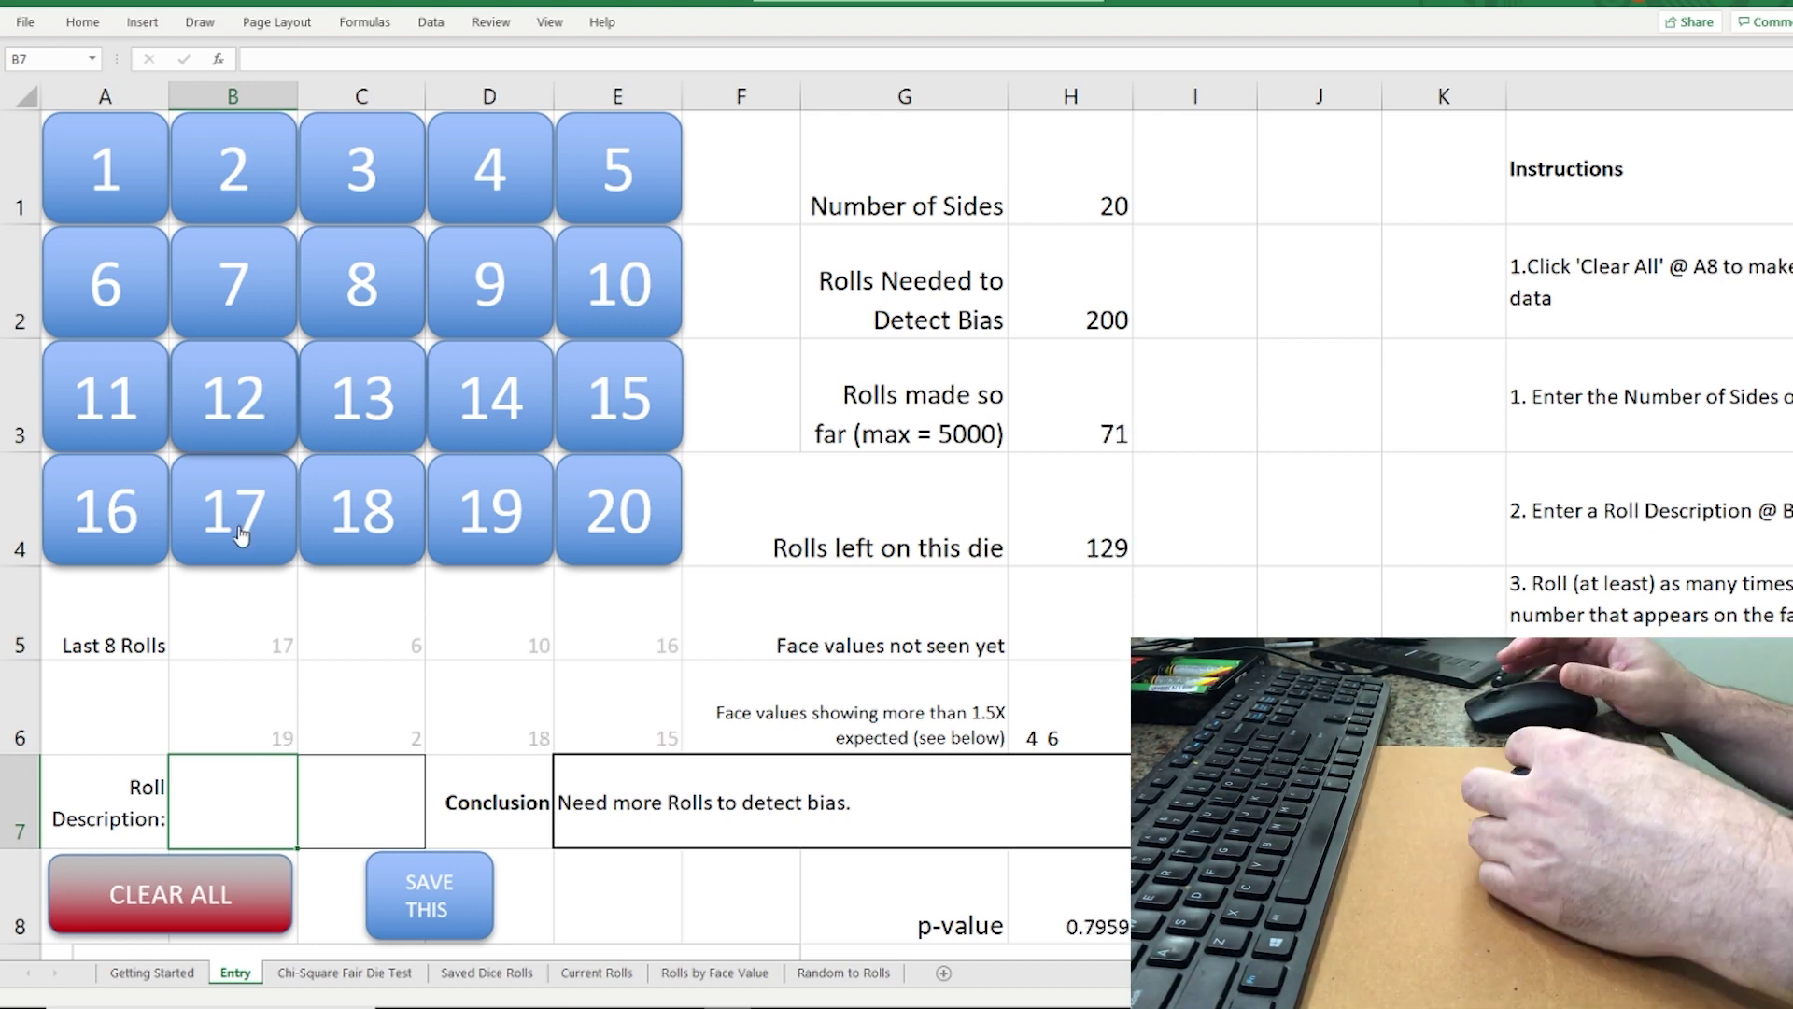
pyautogui.click(112, 196)
# Log d20 rolls 18, 5, 9, 20, 2, 7, 5, 10, 13, 13, 15, 14
pyautogui.click(351, 497)
pyautogui.click(602, 166)
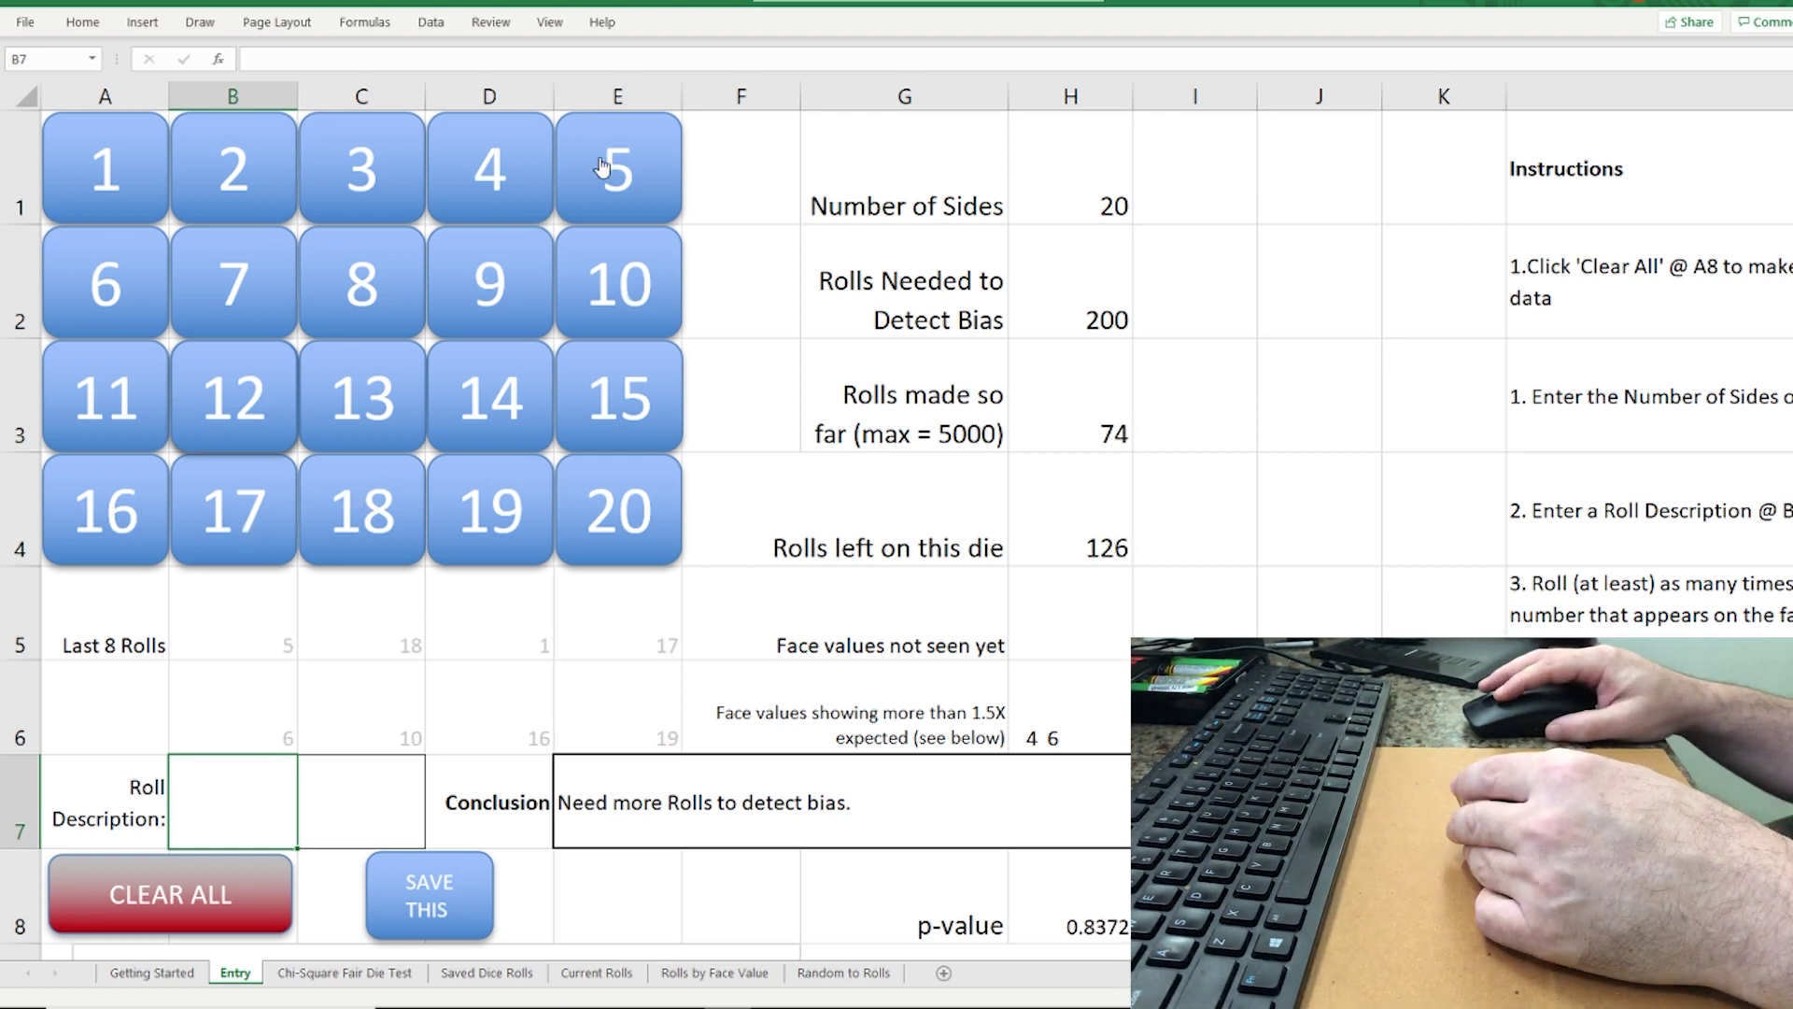
pyautogui.click(502, 318)
pyautogui.click(598, 512)
pyautogui.click(278, 179)
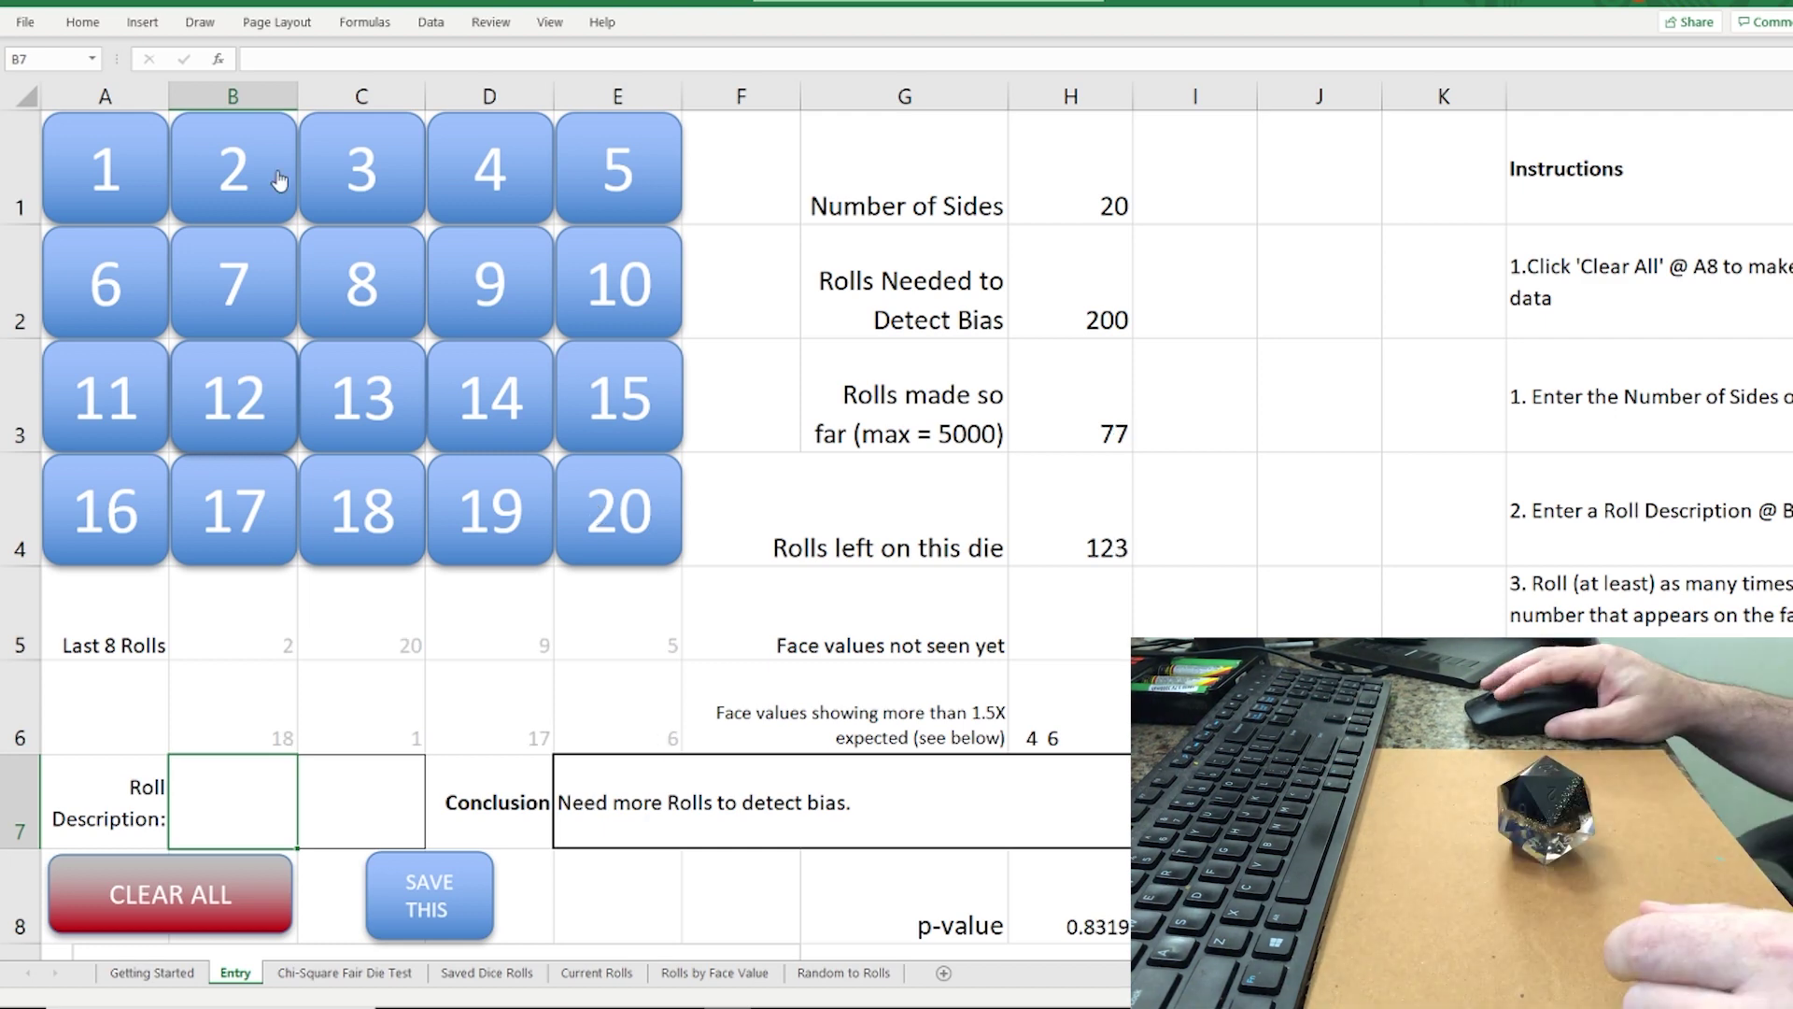
pyautogui.click(208, 283)
pyautogui.click(580, 159)
pyautogui.click(644, 264)
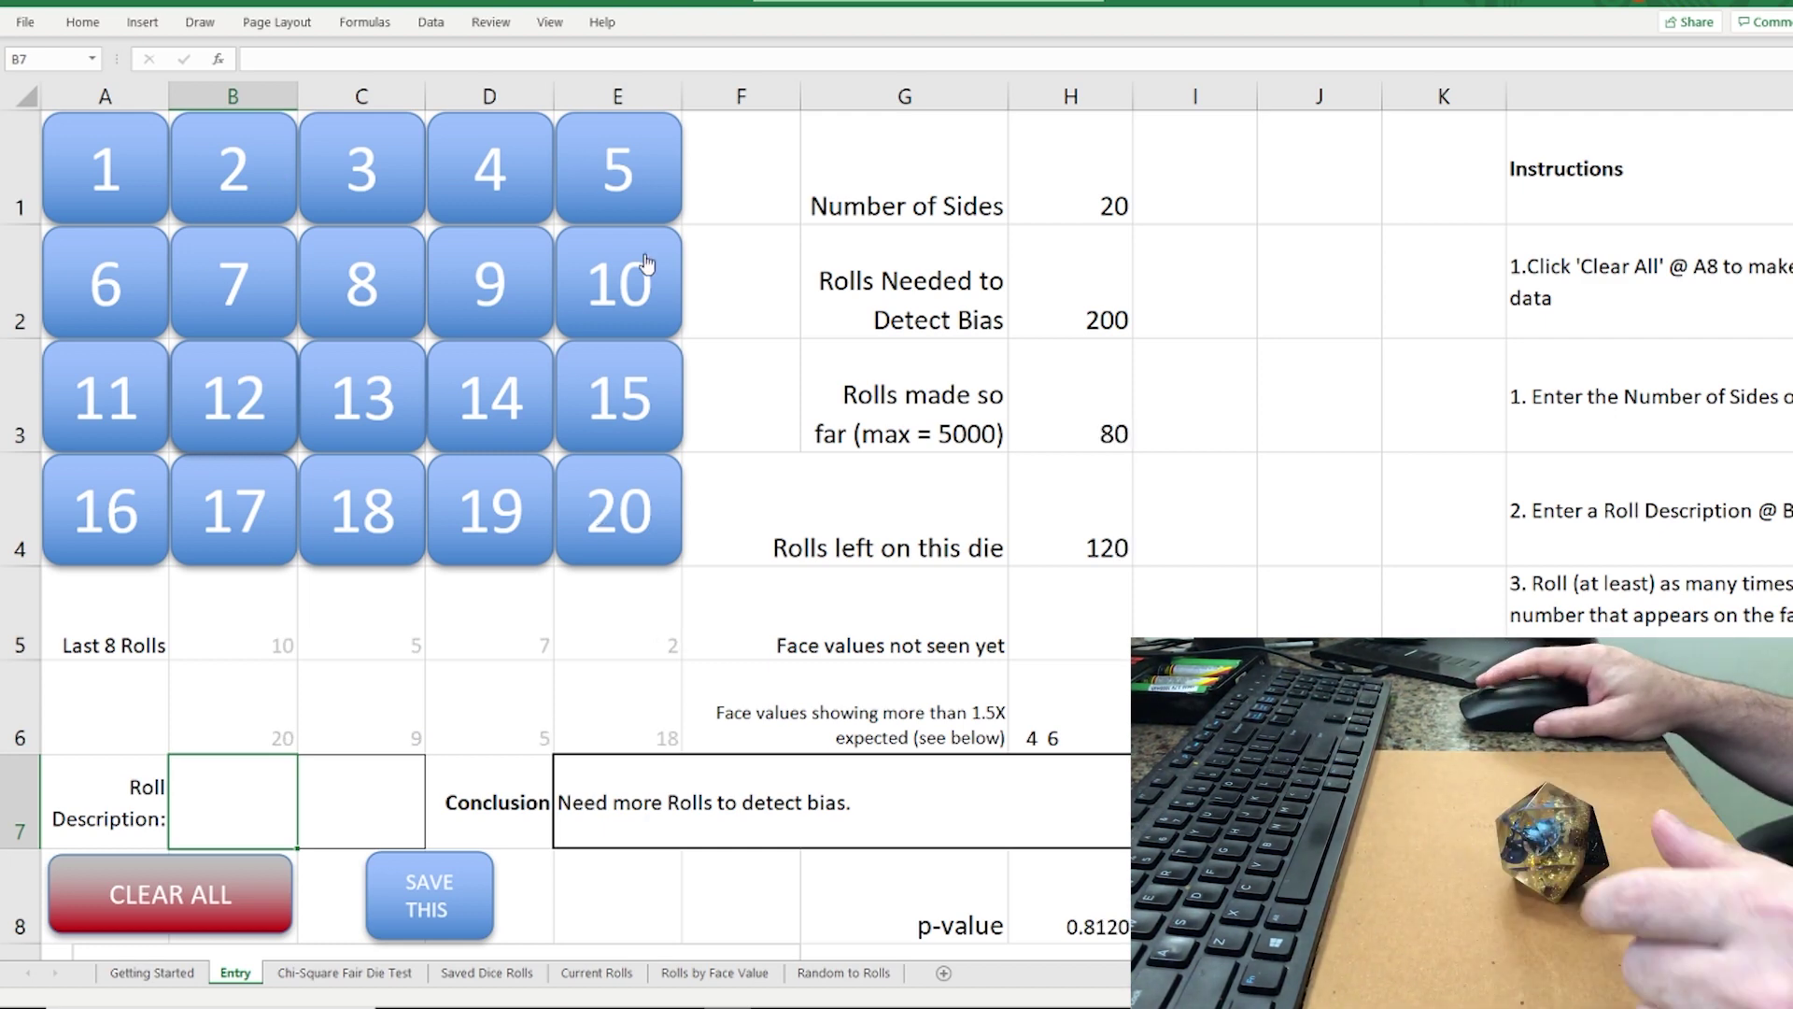
pyautogui.click(322, 410)
pyautogui.click(371, 388)
pyautogui.click(581, 388)
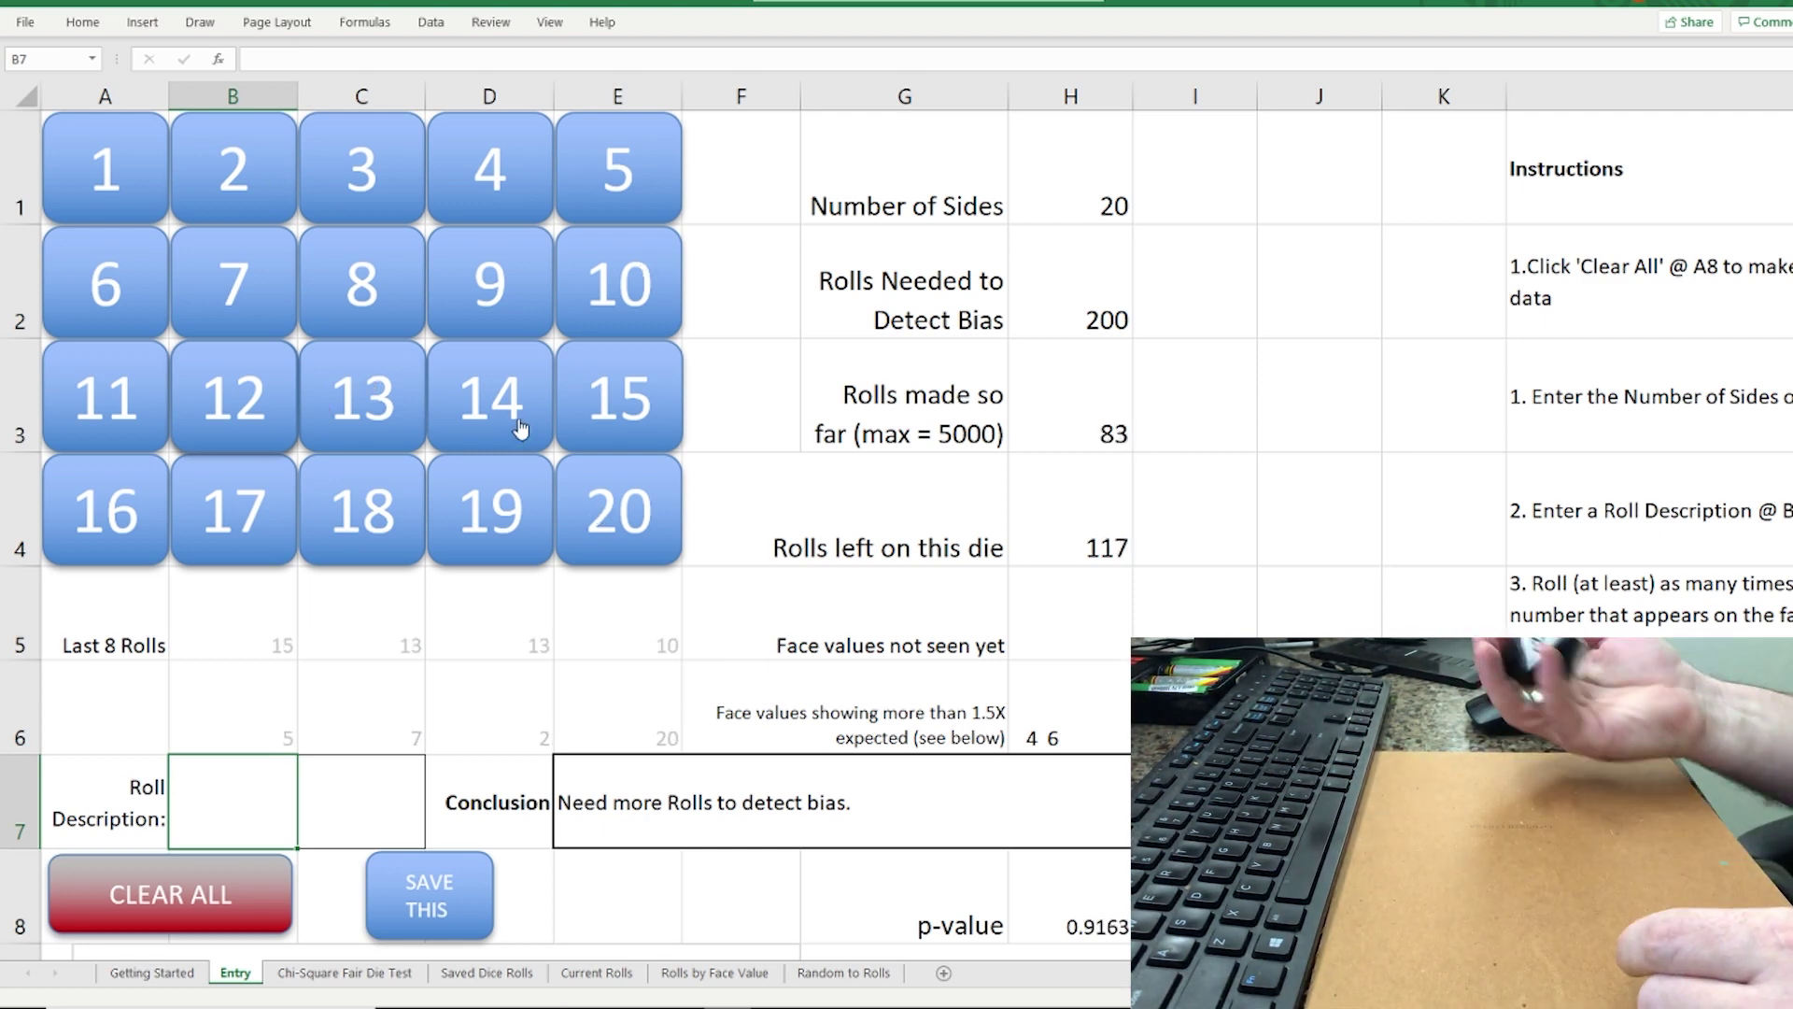
pyautogui.click(520, 428)
# Log d20 rolls 15, 9, 6, 15, 16, 6, 9, 13, 13, 11, 9, 16
pyautogui.click(586, 413)
pyautogui.click(465, 301)
pyautogui.click(133, 291)
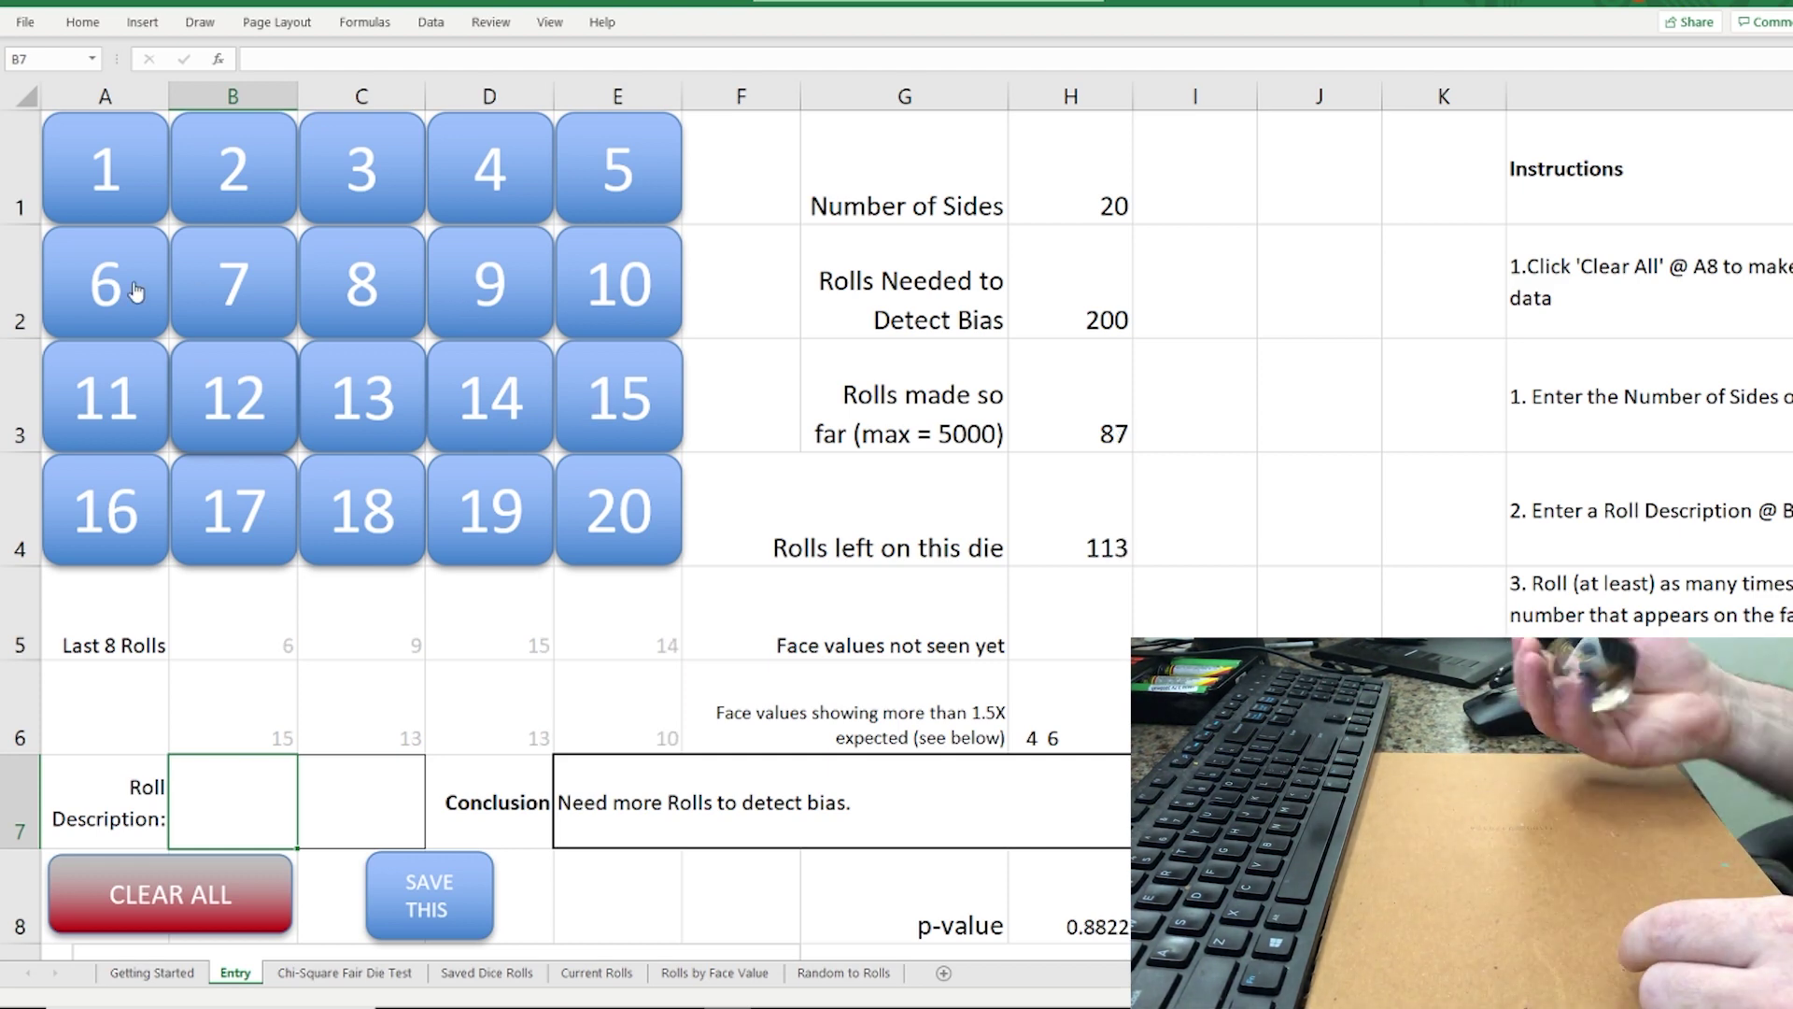
pyautogui.click(607, 397)
pyautogui.click(116, 484)
pyautogui.click(101, 294)
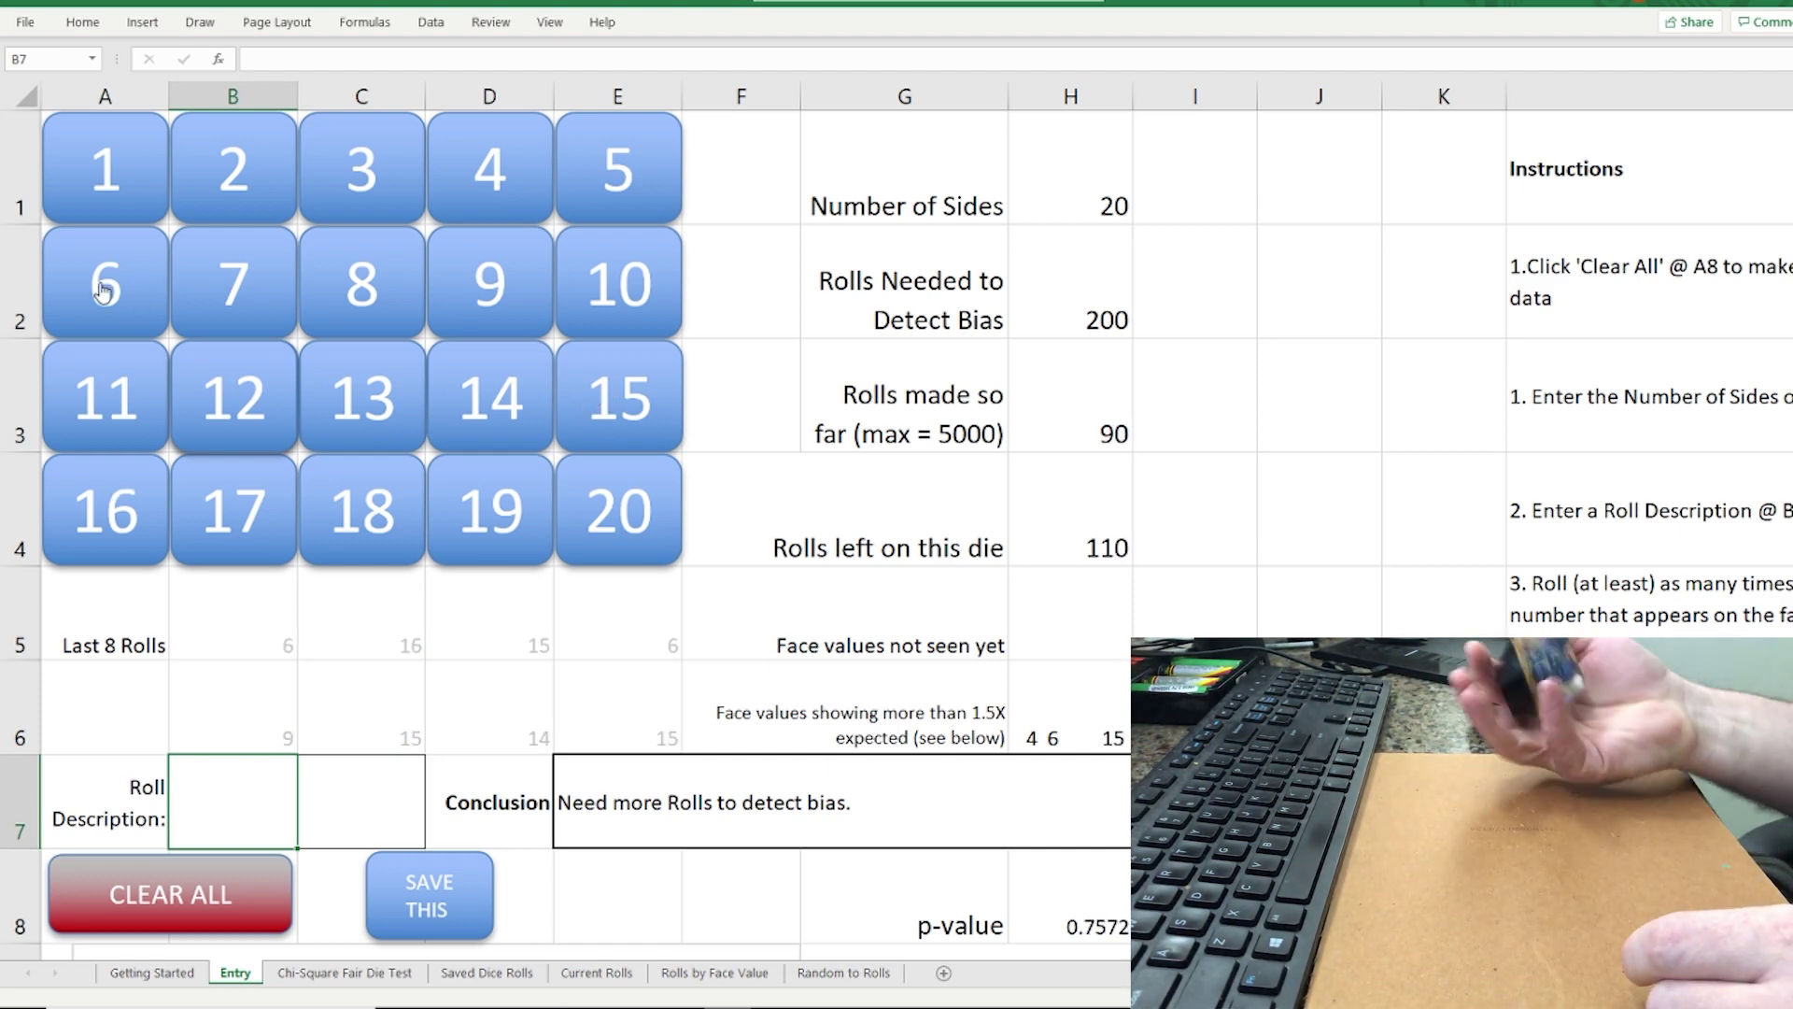
pyautogui.click(467, 278)
pyautogui.click(362, 417)
pyautogui.click(364, 415)
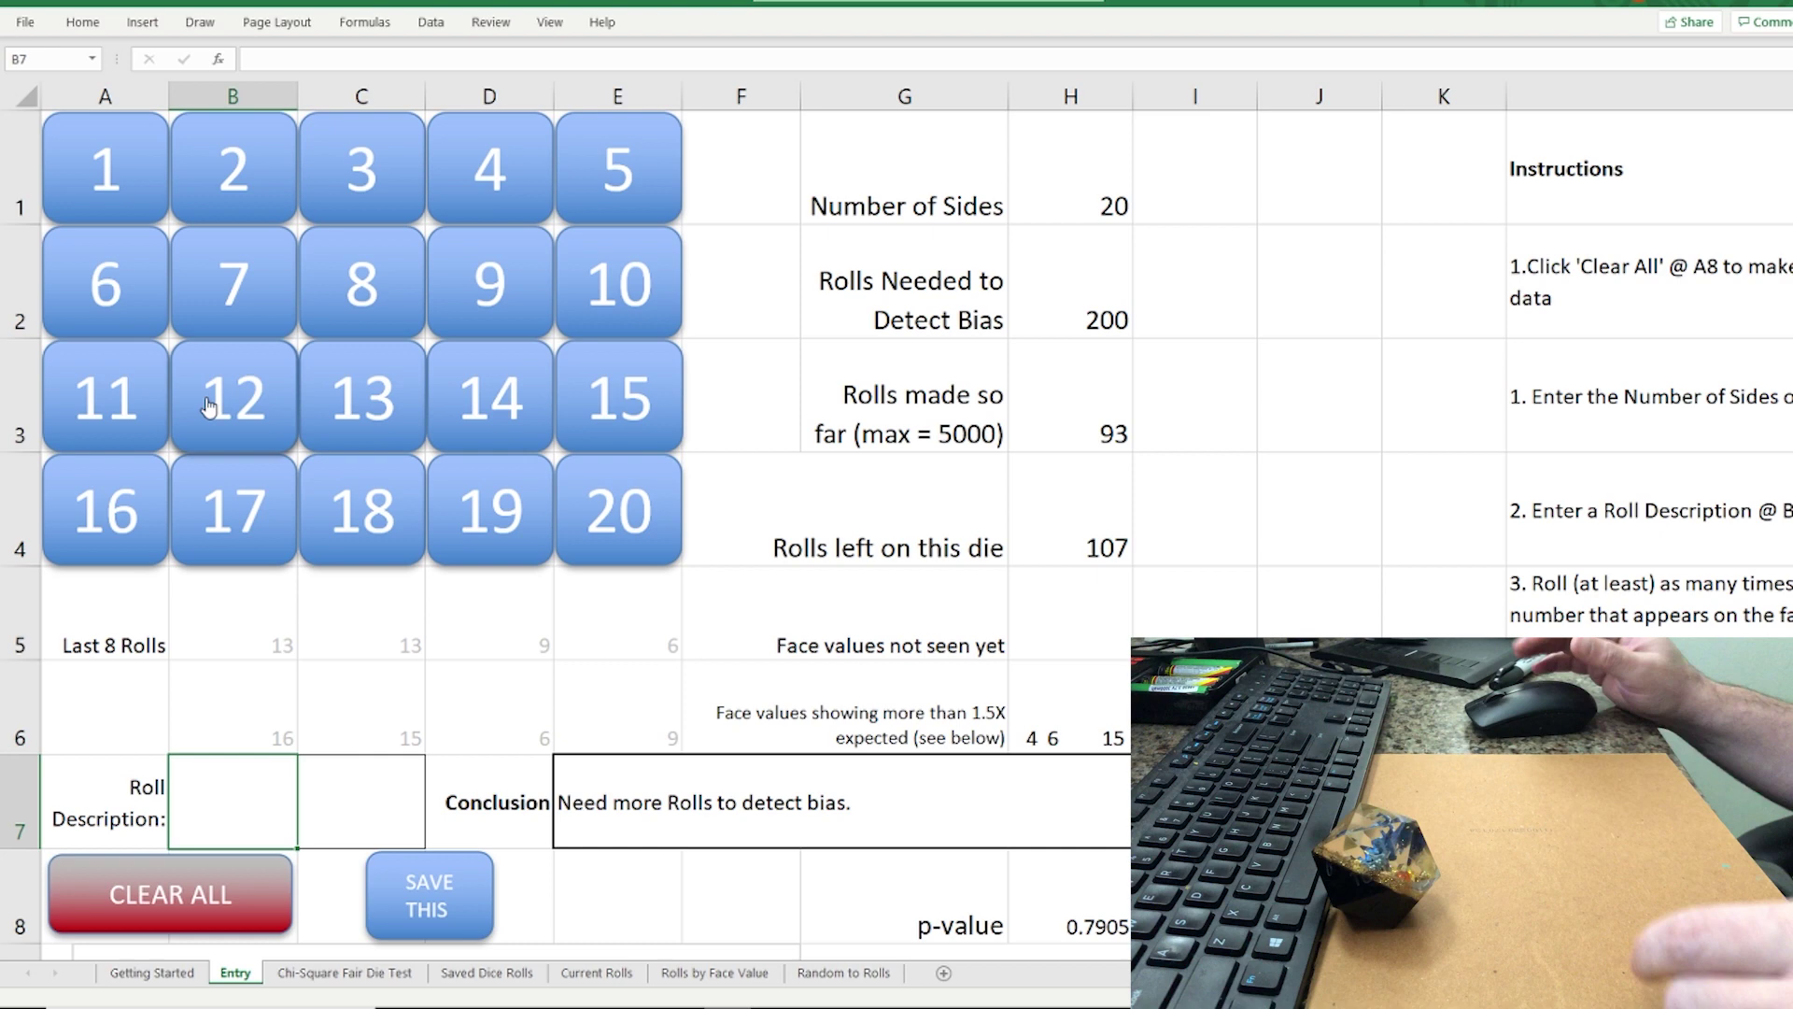
pyautogui.click(145, 393)
pyautogui.click(492, 282)
pyautogui.click(138, 516)
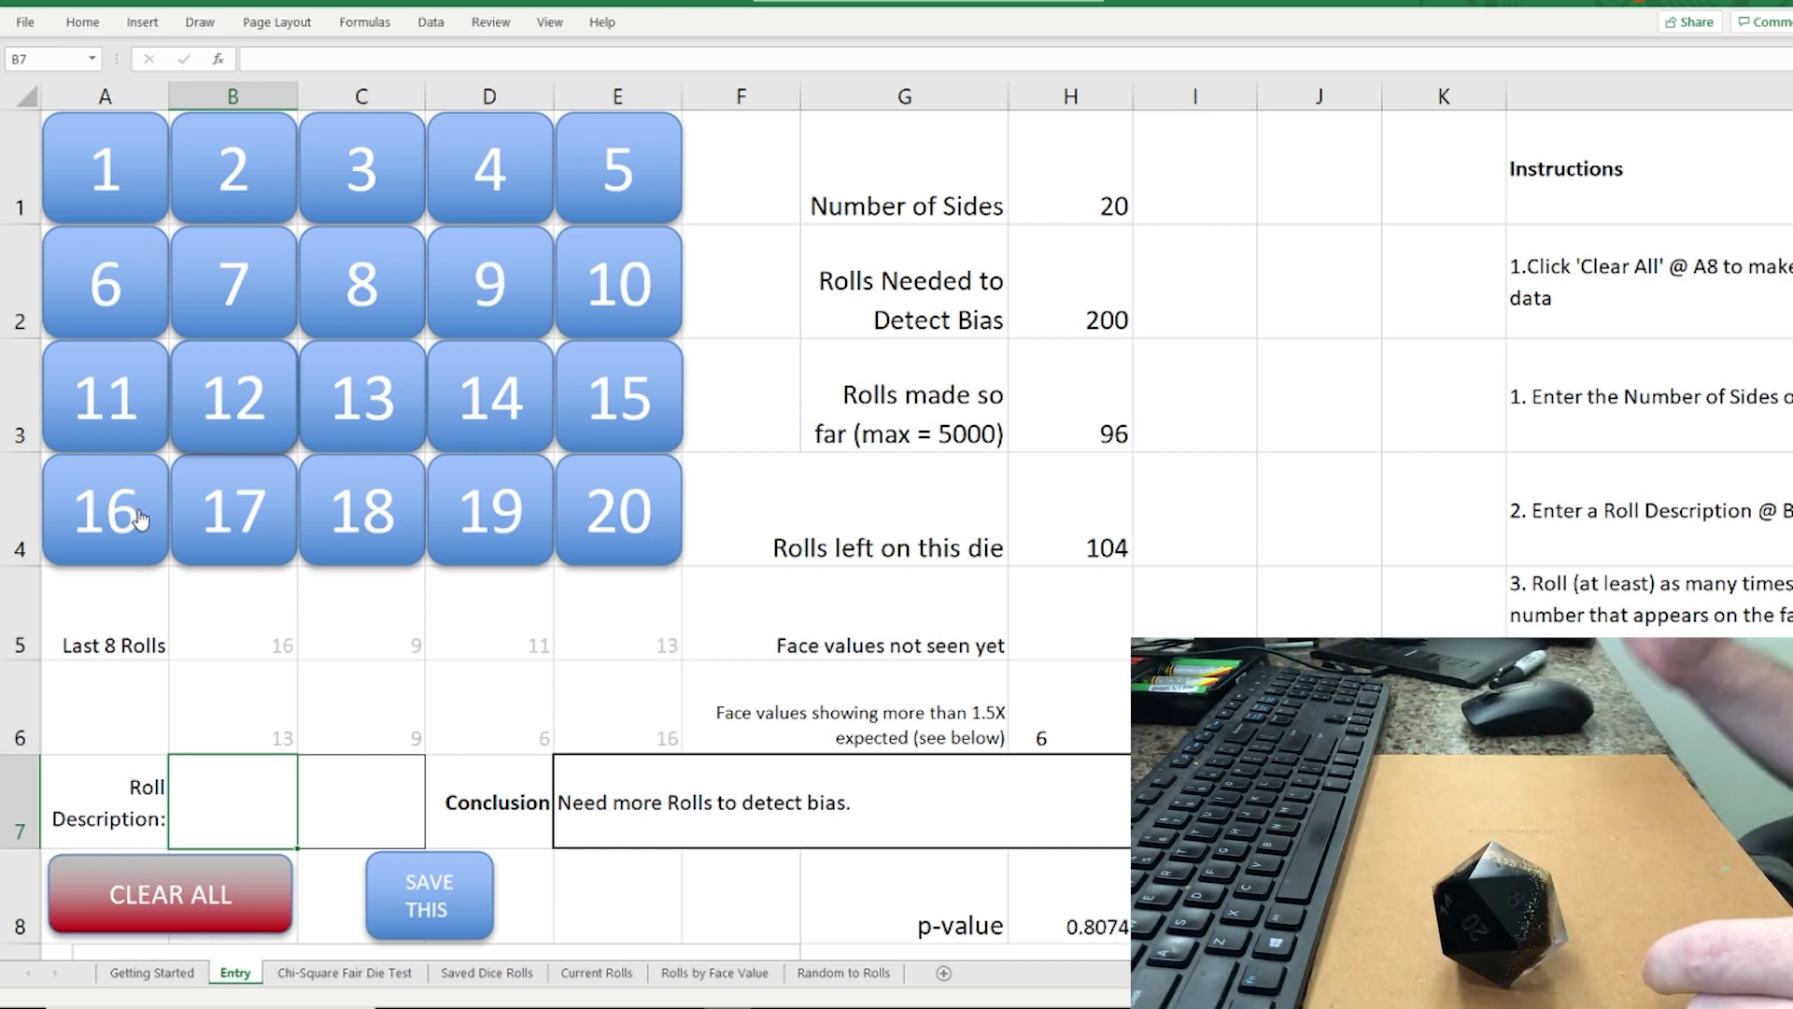
# Log d20 rolls 18, 19, 10, 4, 17, 1, 4, 14, 17, 10
pyautogui.click(341, 528)
pyautogui.click(467, 514)
pyautogui.click(607, 288)
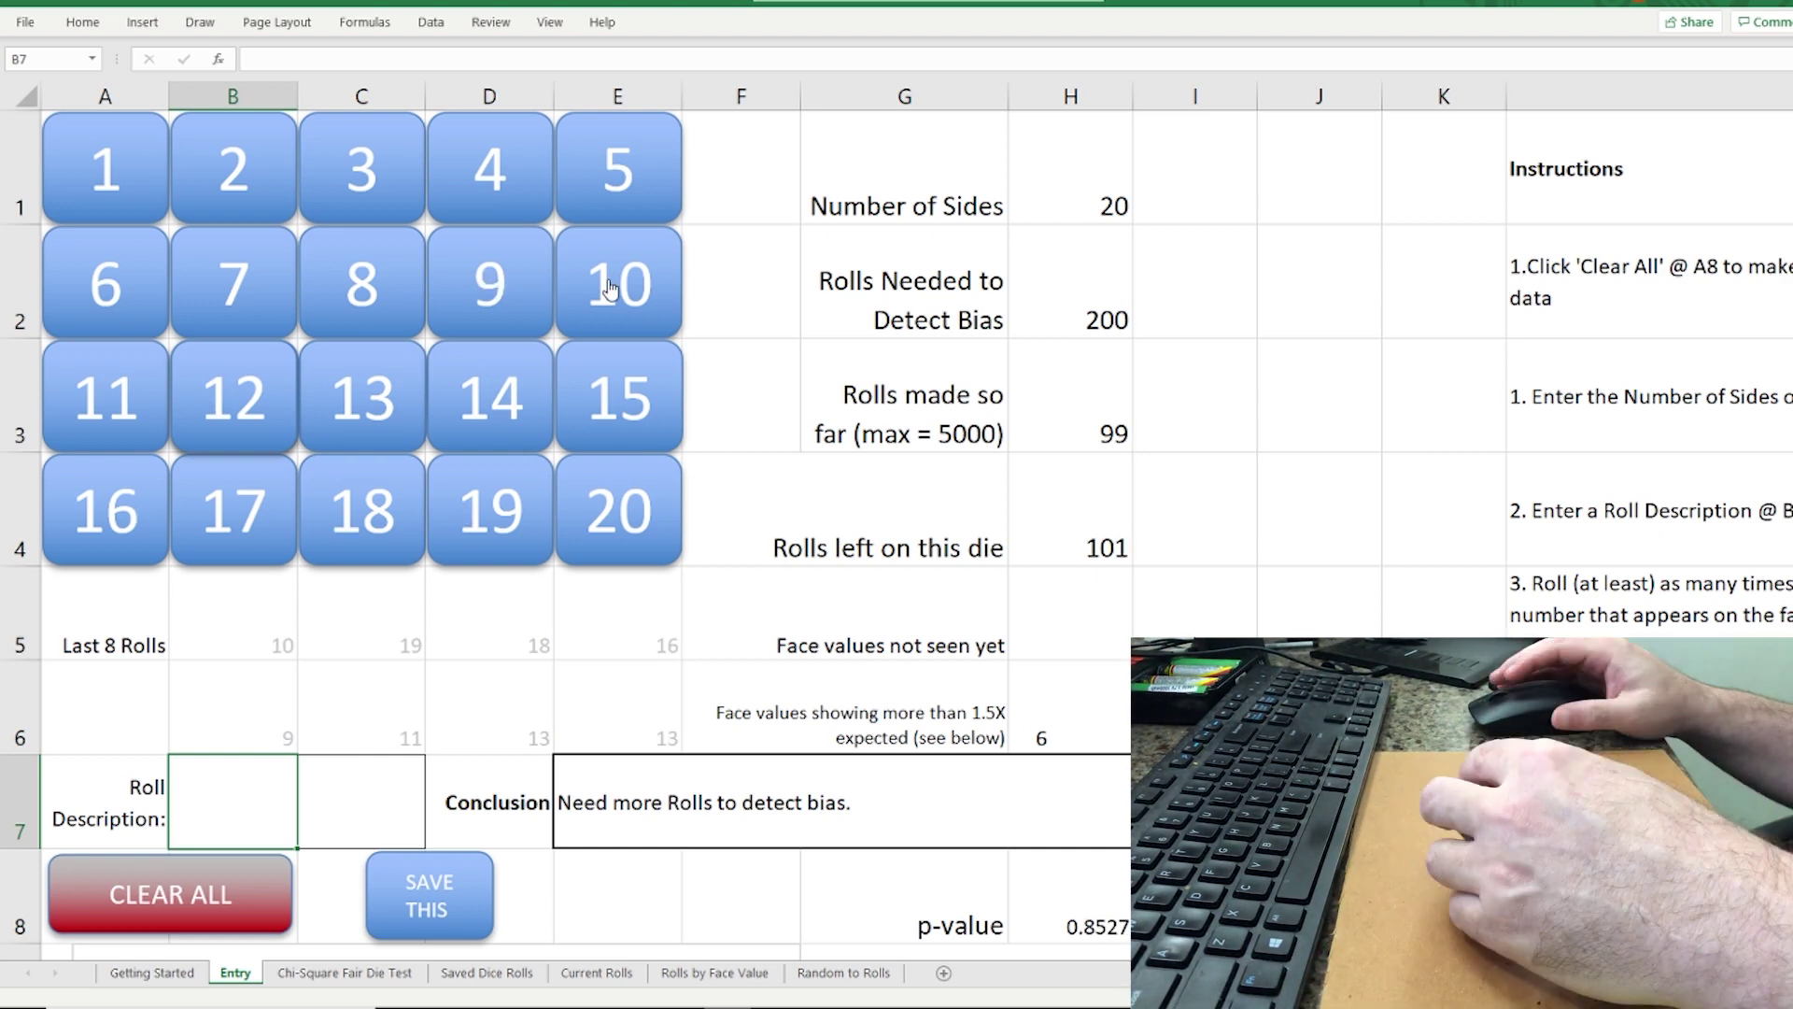
pyautogui.click(492, 173)
pyautogui.click(229, 509)
pyautogui.click(111, 168)
pyautogui.click(502, 187)
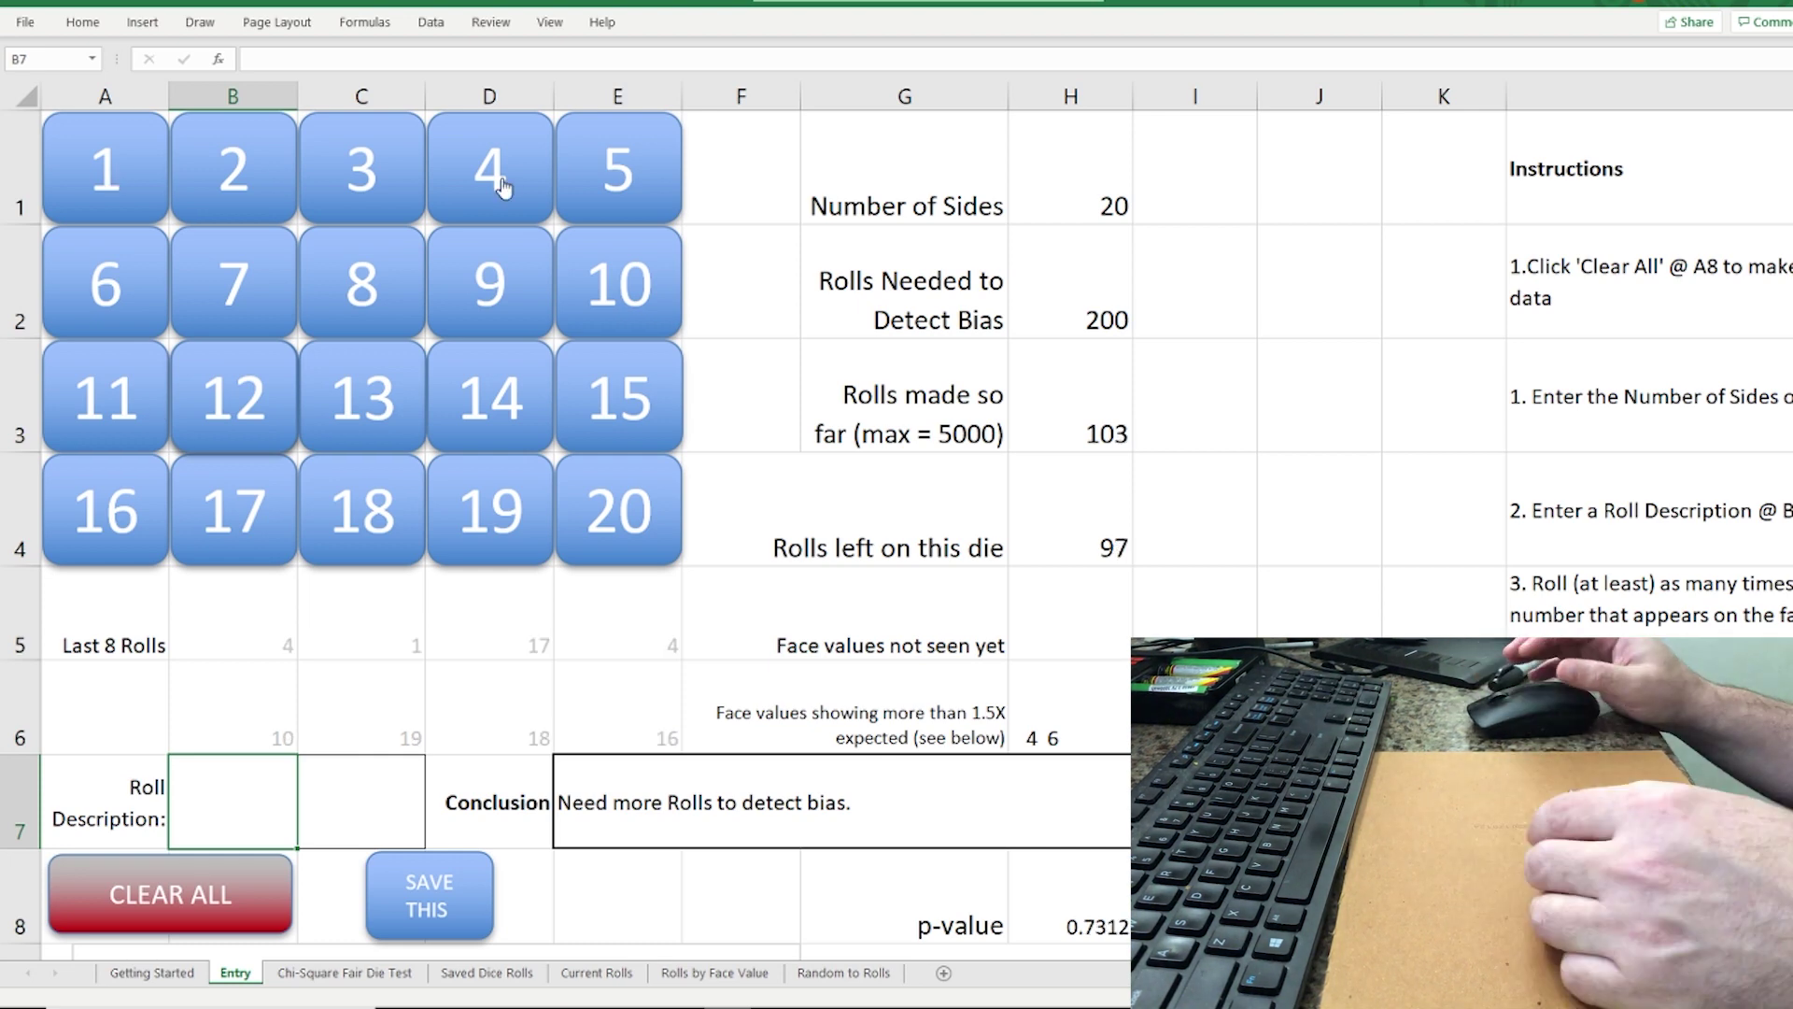
pyautogui.click(484, 408)
pyautogui.click(234, 512)
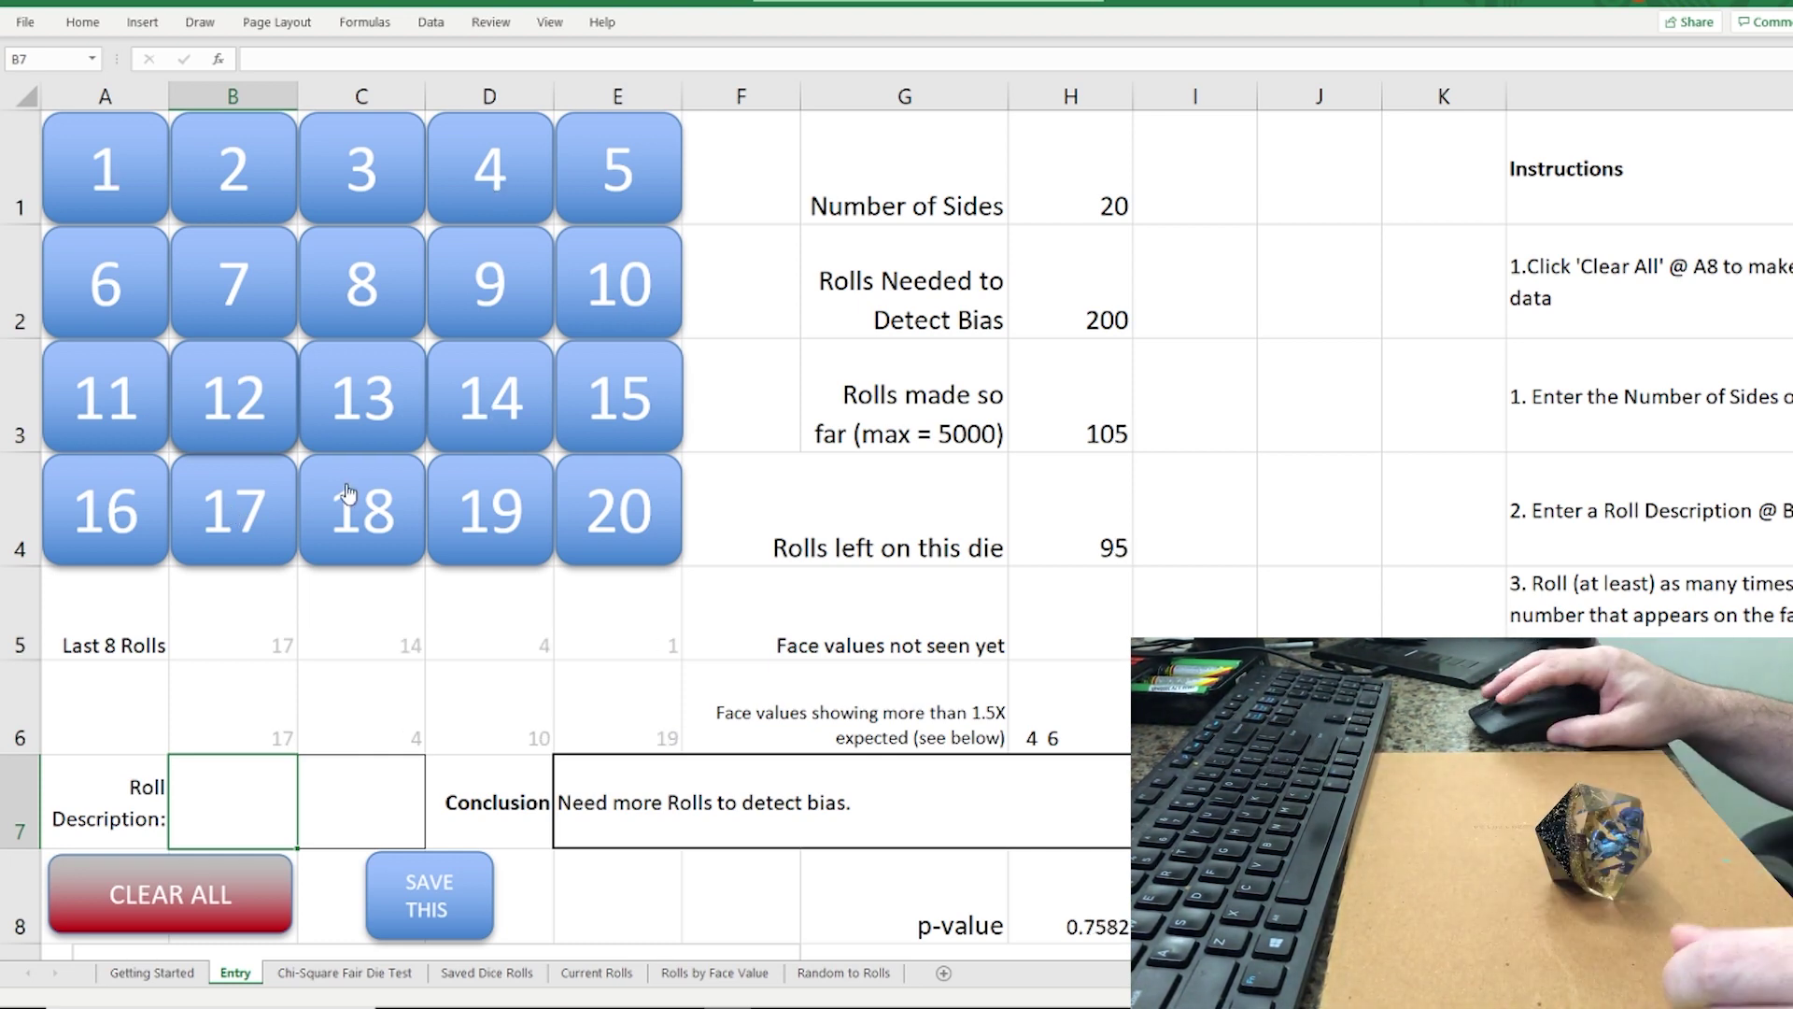
pyautogui.click(588, 301)
# Log d20 rolls 3, 7, 17, 13, 9, 4, 14, 6, 4, 6, bringing the tally to 119
pyautogui.click(369, 155)
pyautogui.click(220, 271)
pyautogui.click(247, 509)
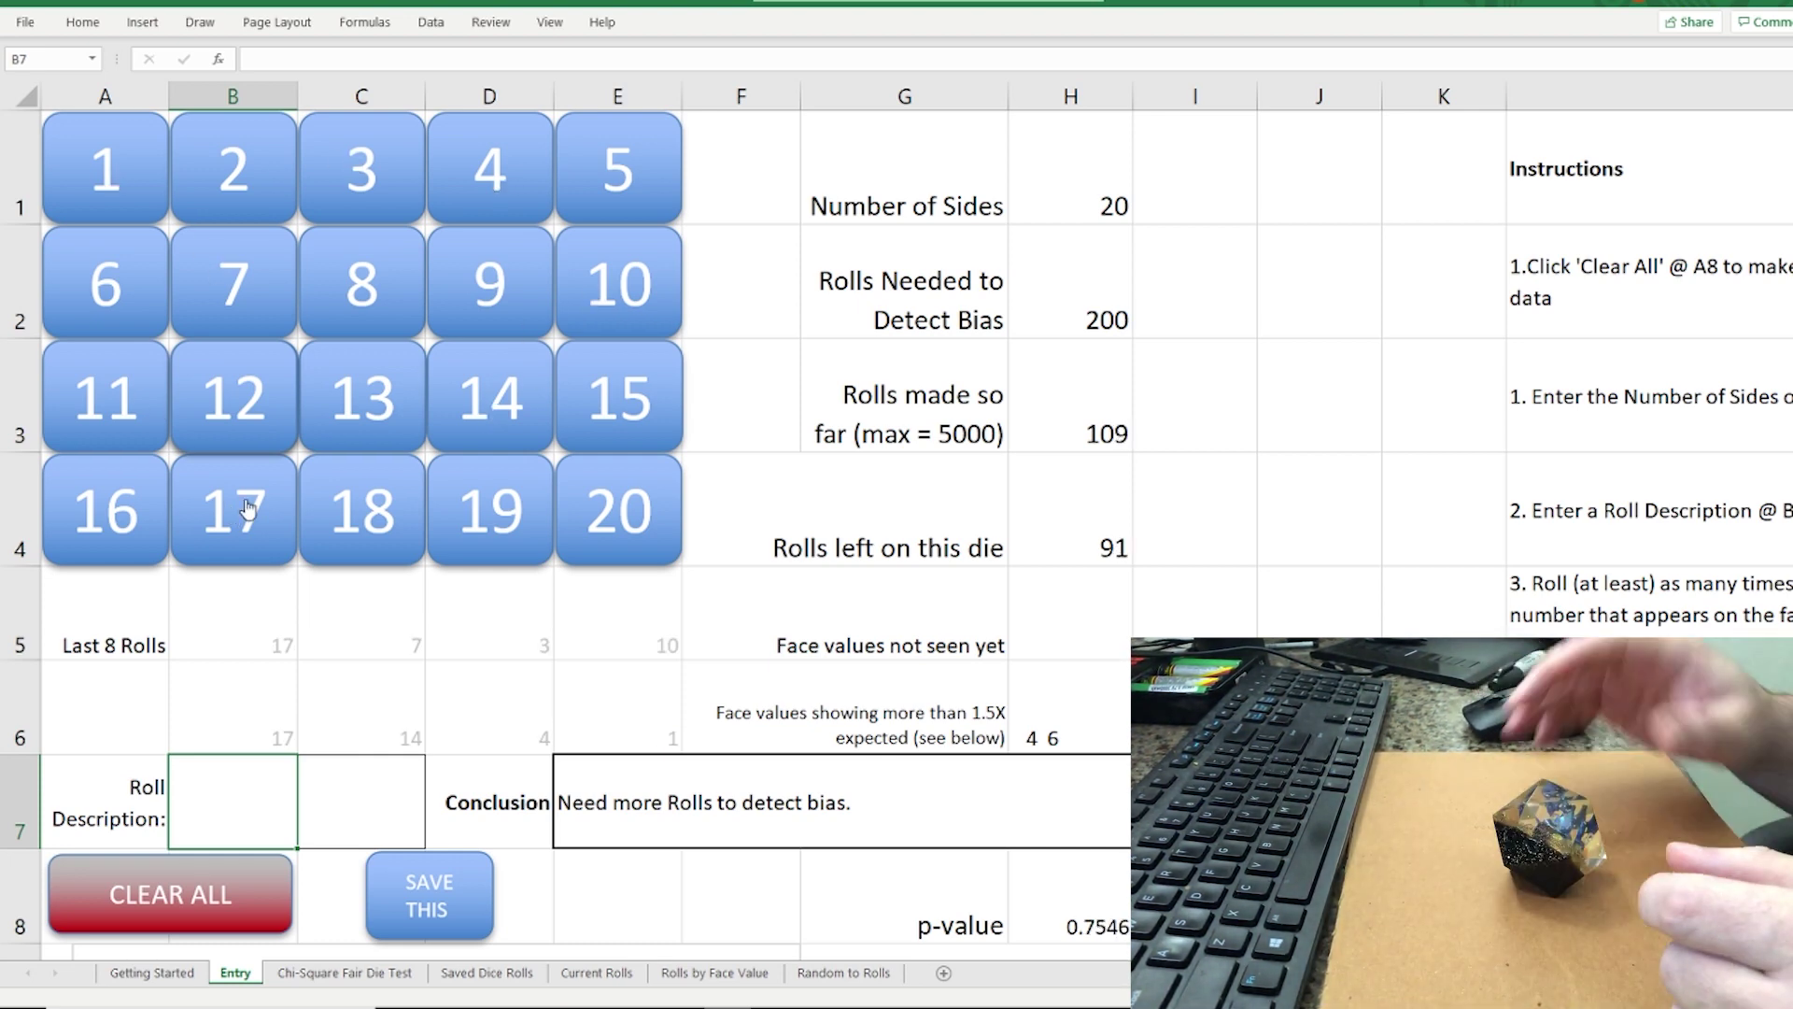
pyautogui.click(359, 416)
pyautogui.click(500, 275)
pyautogui.click(486, 207)
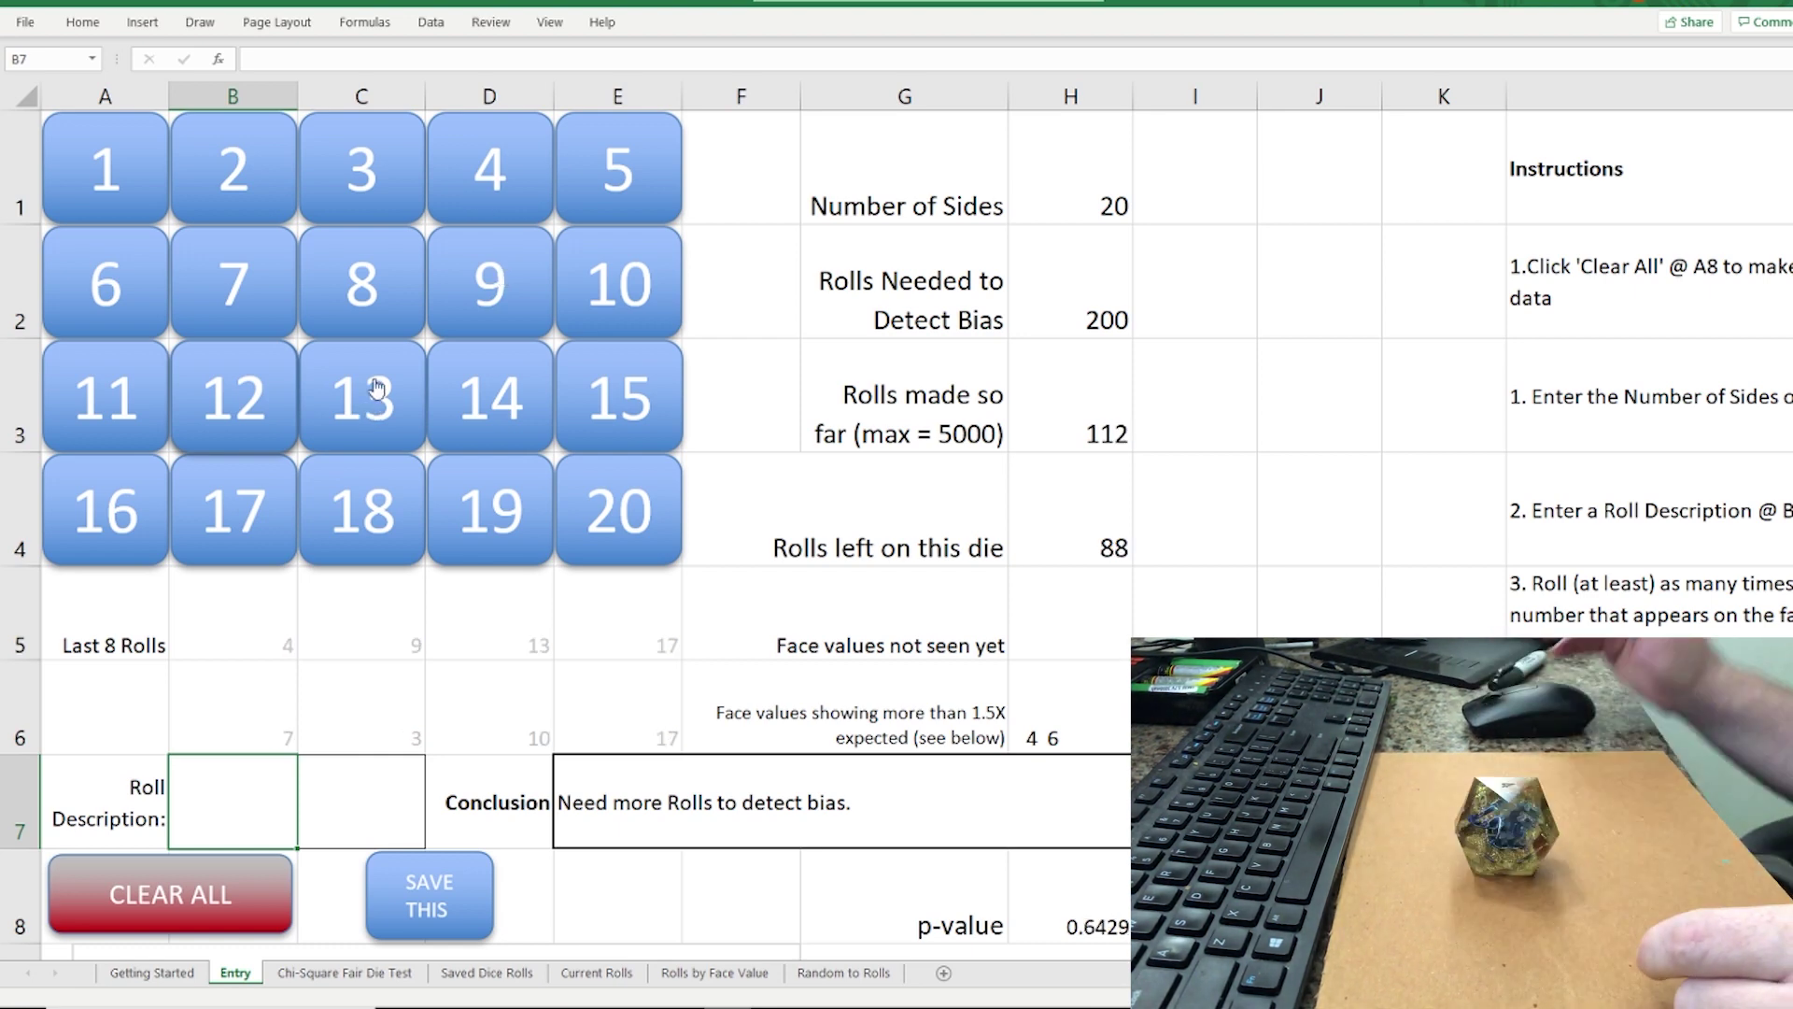
pyautogui.click(518, 411)
pyautogui.click(122, 299)
pyautogui.click(492, 187)
pyautogui.click(138, 309)
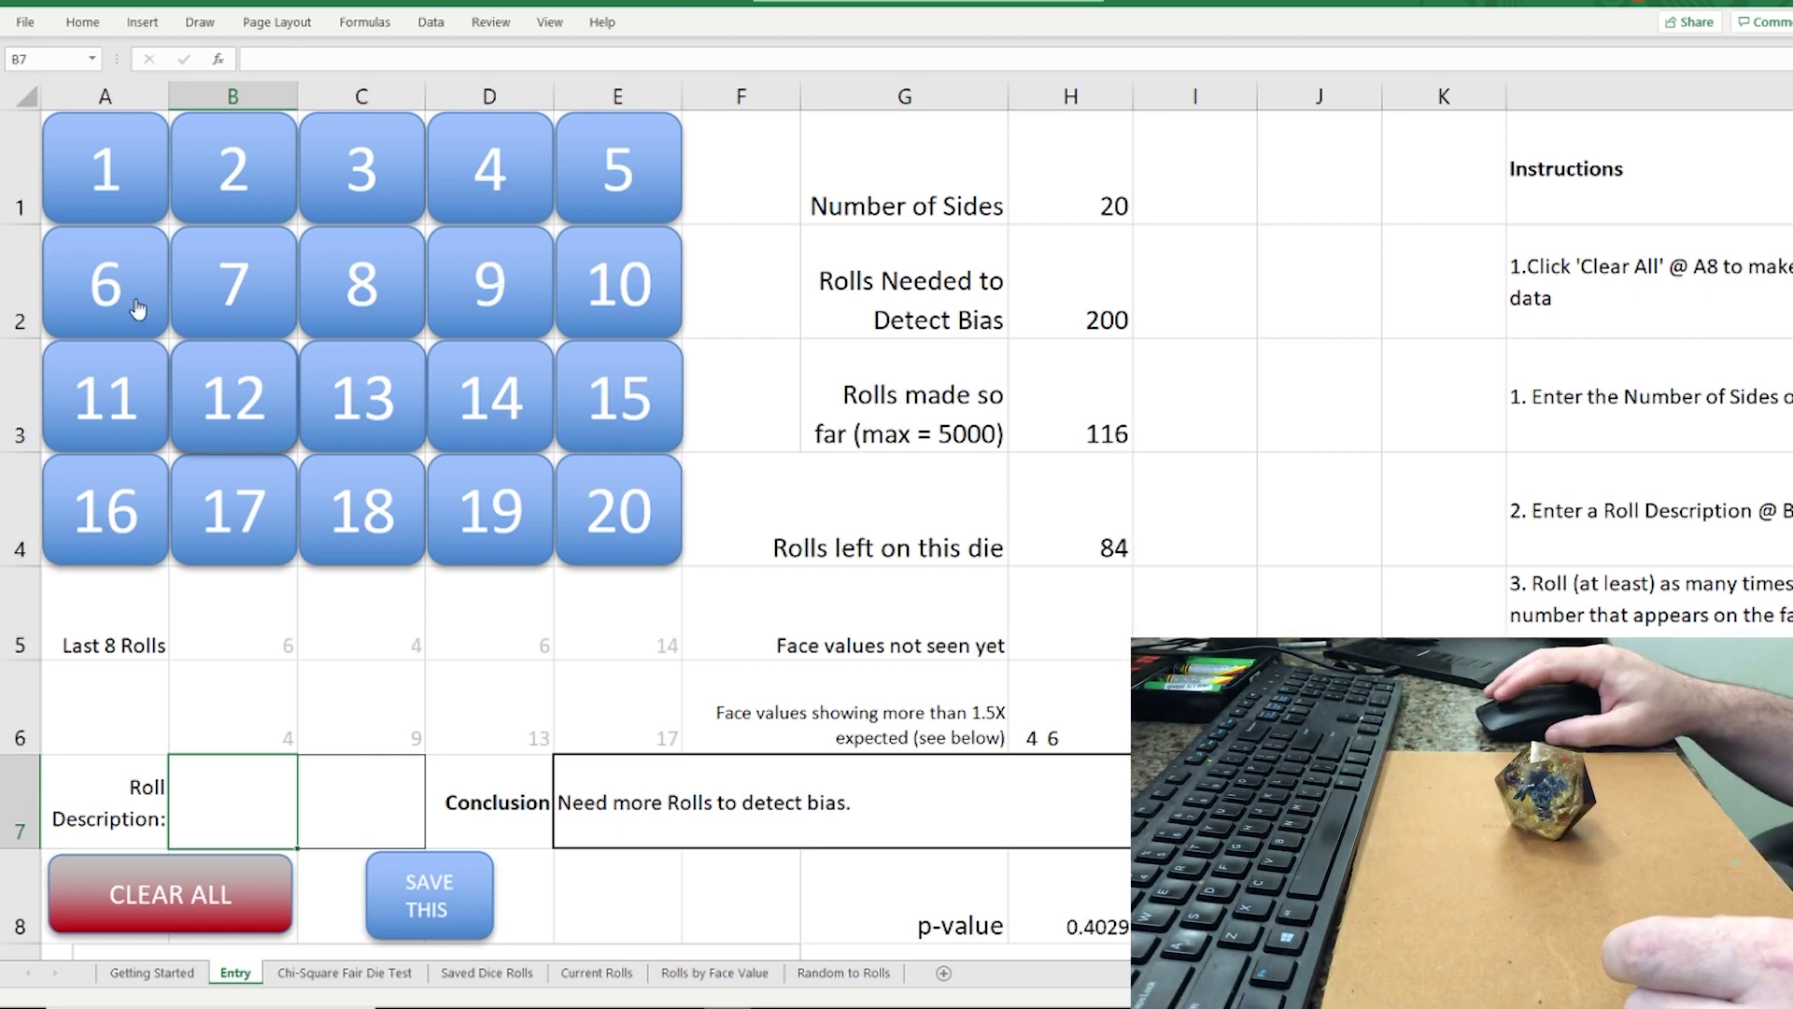
# Log the next 21 physical d20 rolls: 12, 12, 17, 9, 7, 9, 10, 18, 10, 9, and onward
pyautogui.click(271, 420)
pyautogui.click(228, 415)
pyautogui.click(229, 495)
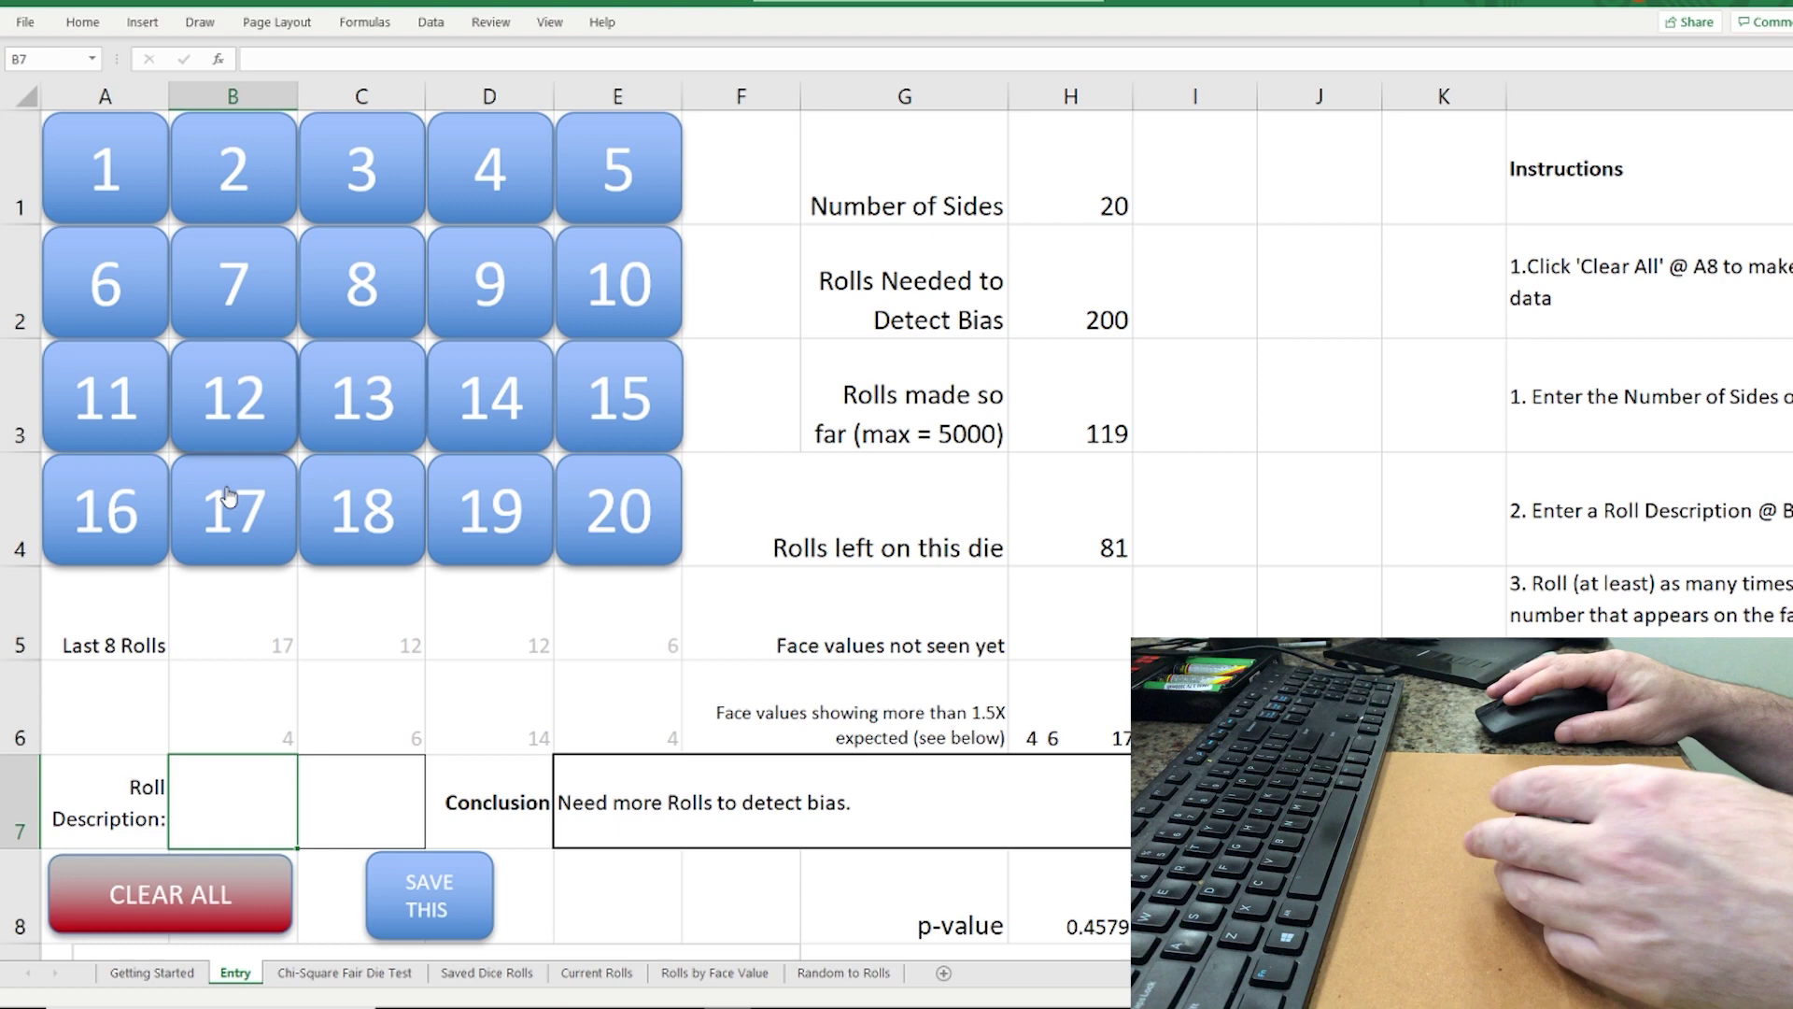
pyautogui.click(530, 282)
pyautogui.click(209, 297)
pyautogui.click(460, 276)
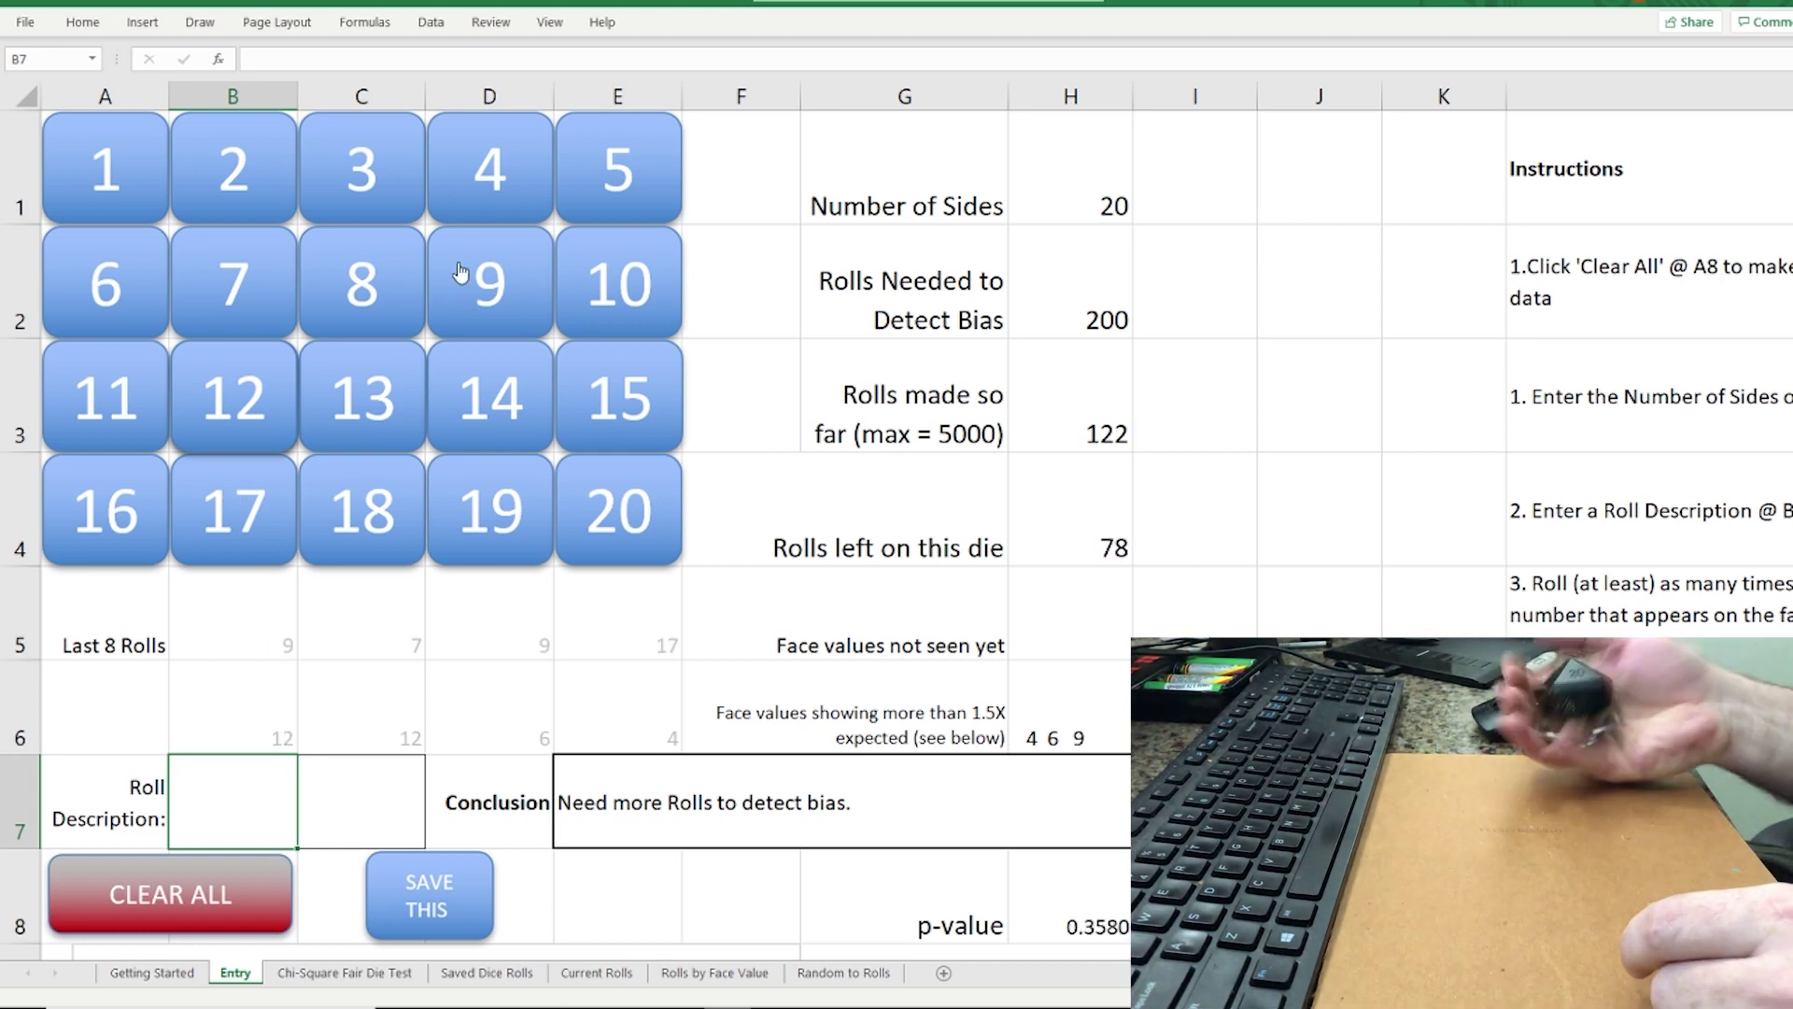
pyautogui.click(641, 287)
pyautogui.click(411, 527)
pyautogui.click(619, 291)
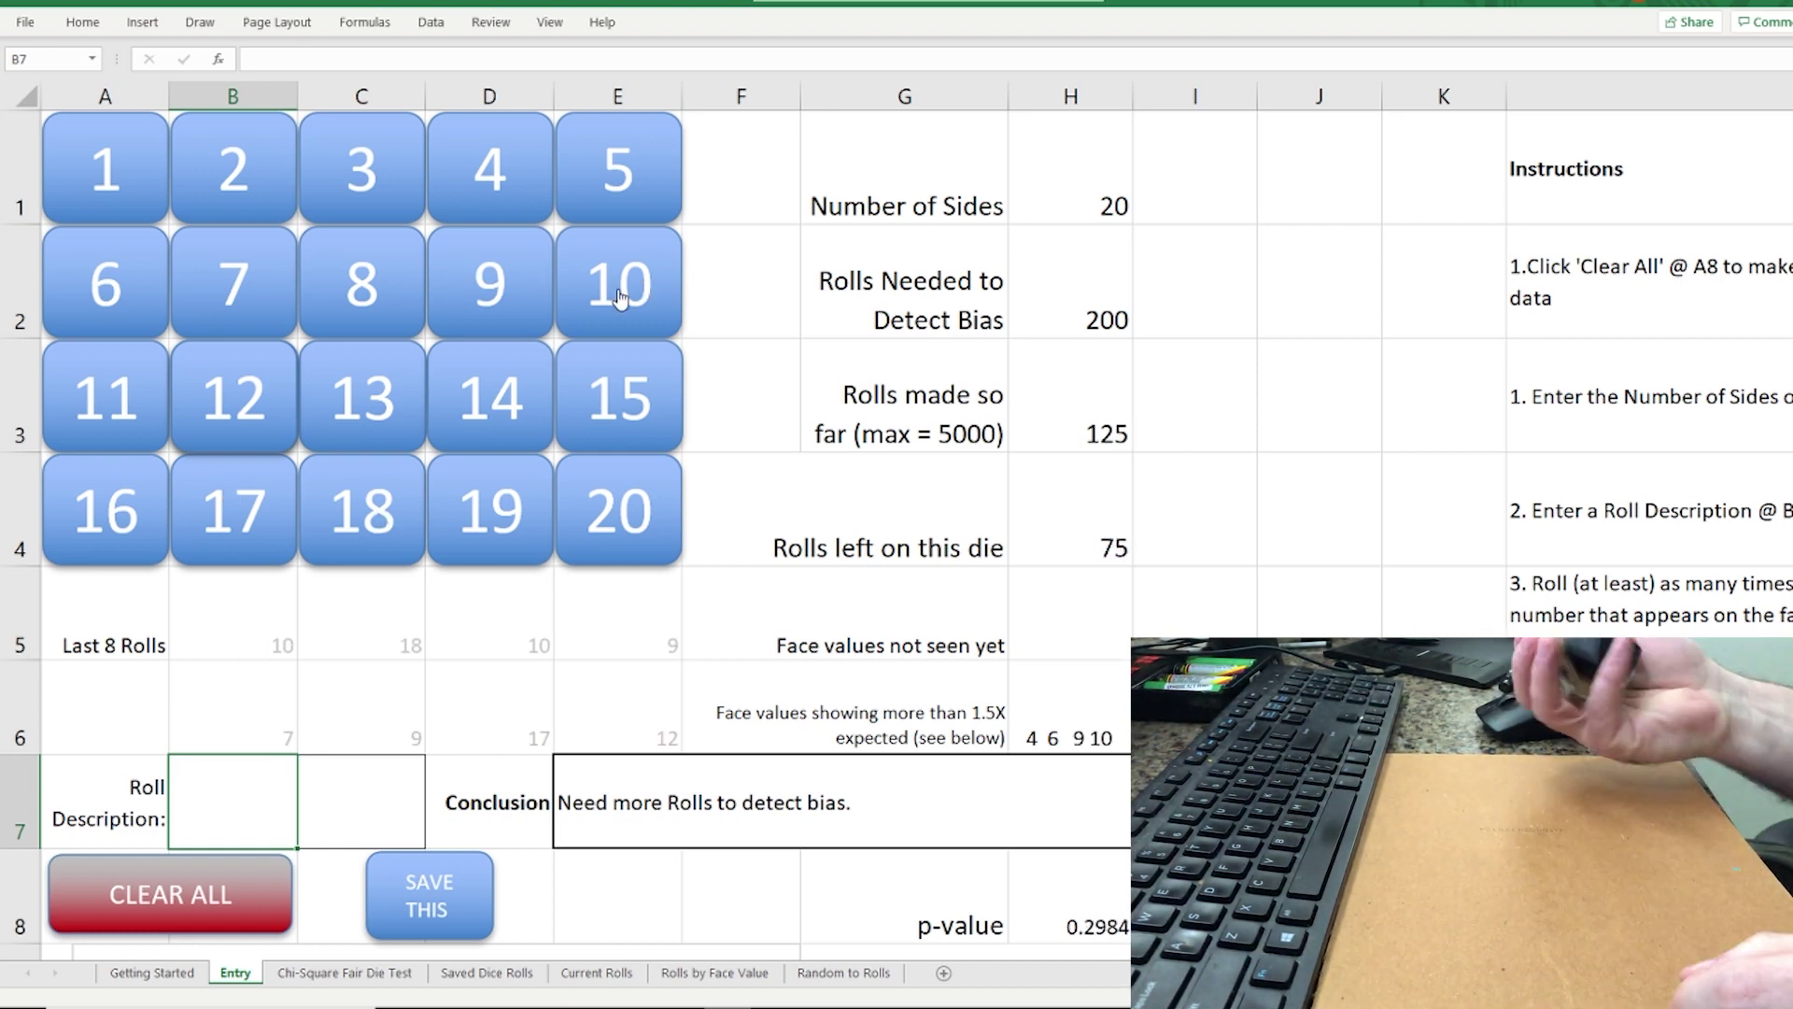
pyautogui.click(457, 271)
pyautogui.click(198, 409)
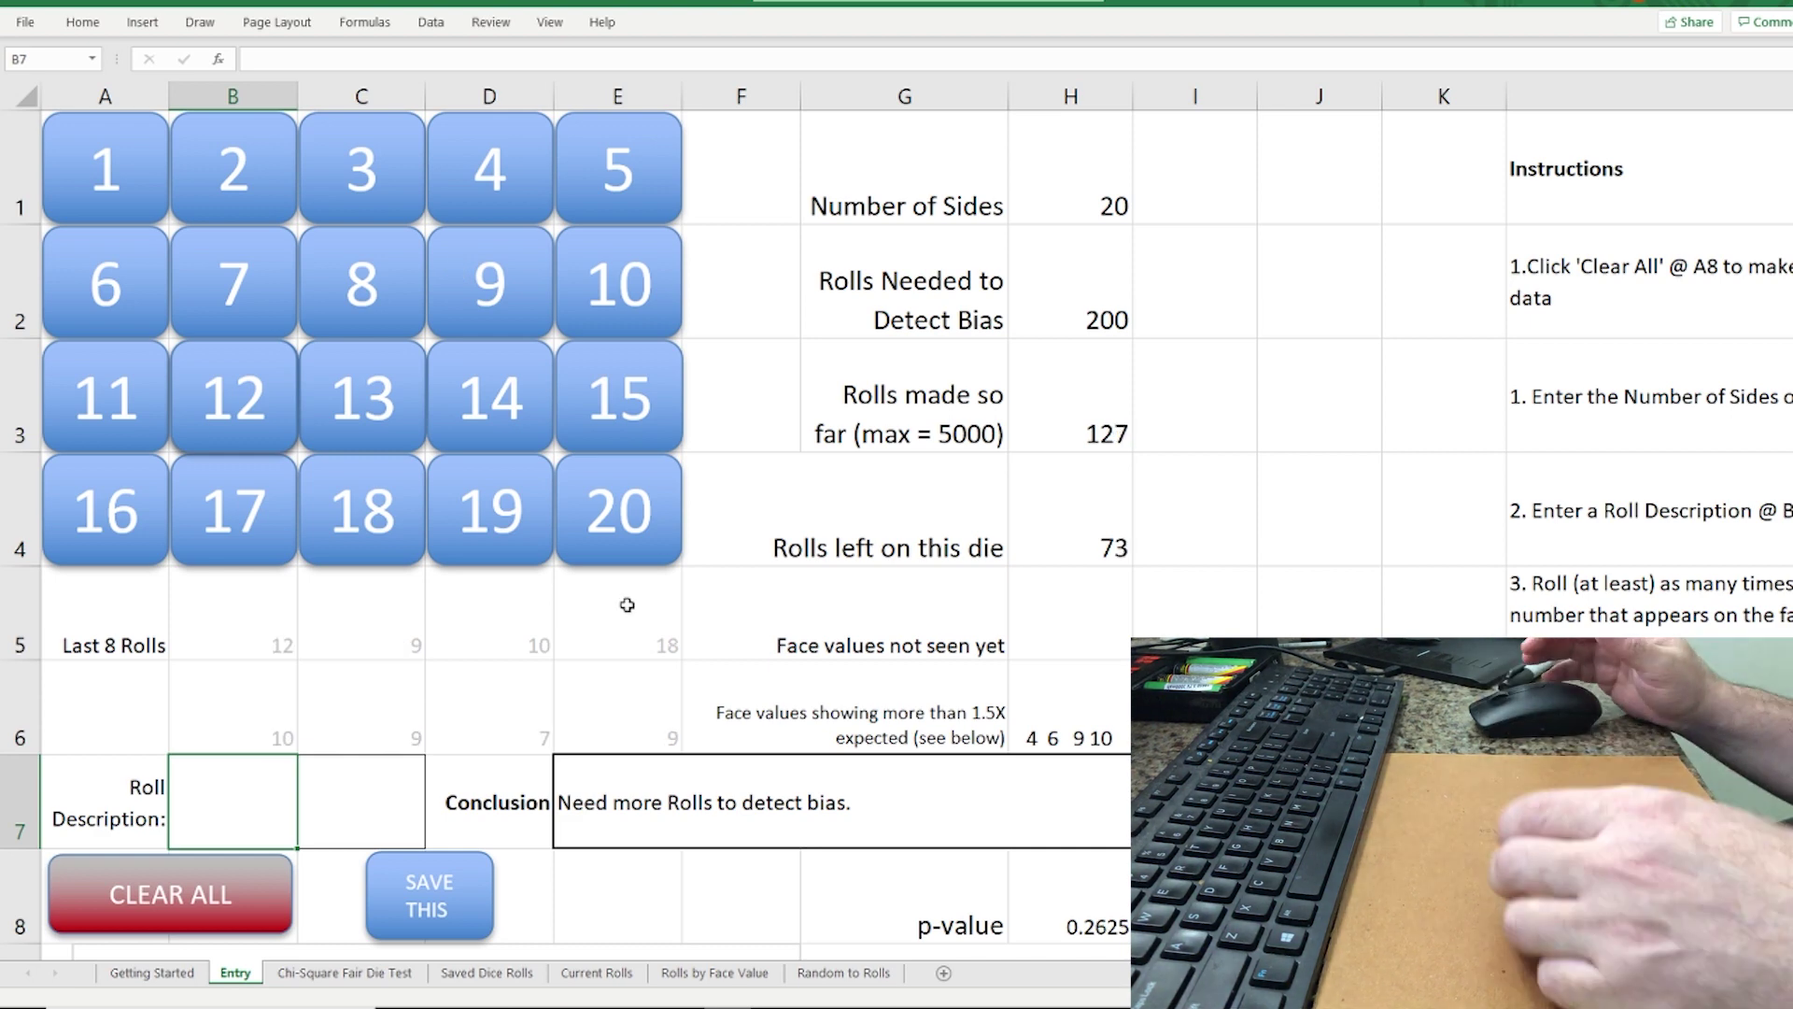
pyautogui.click(491, 512)
pyautogui.click(649, 220)
pyautogui.click(112, 280)
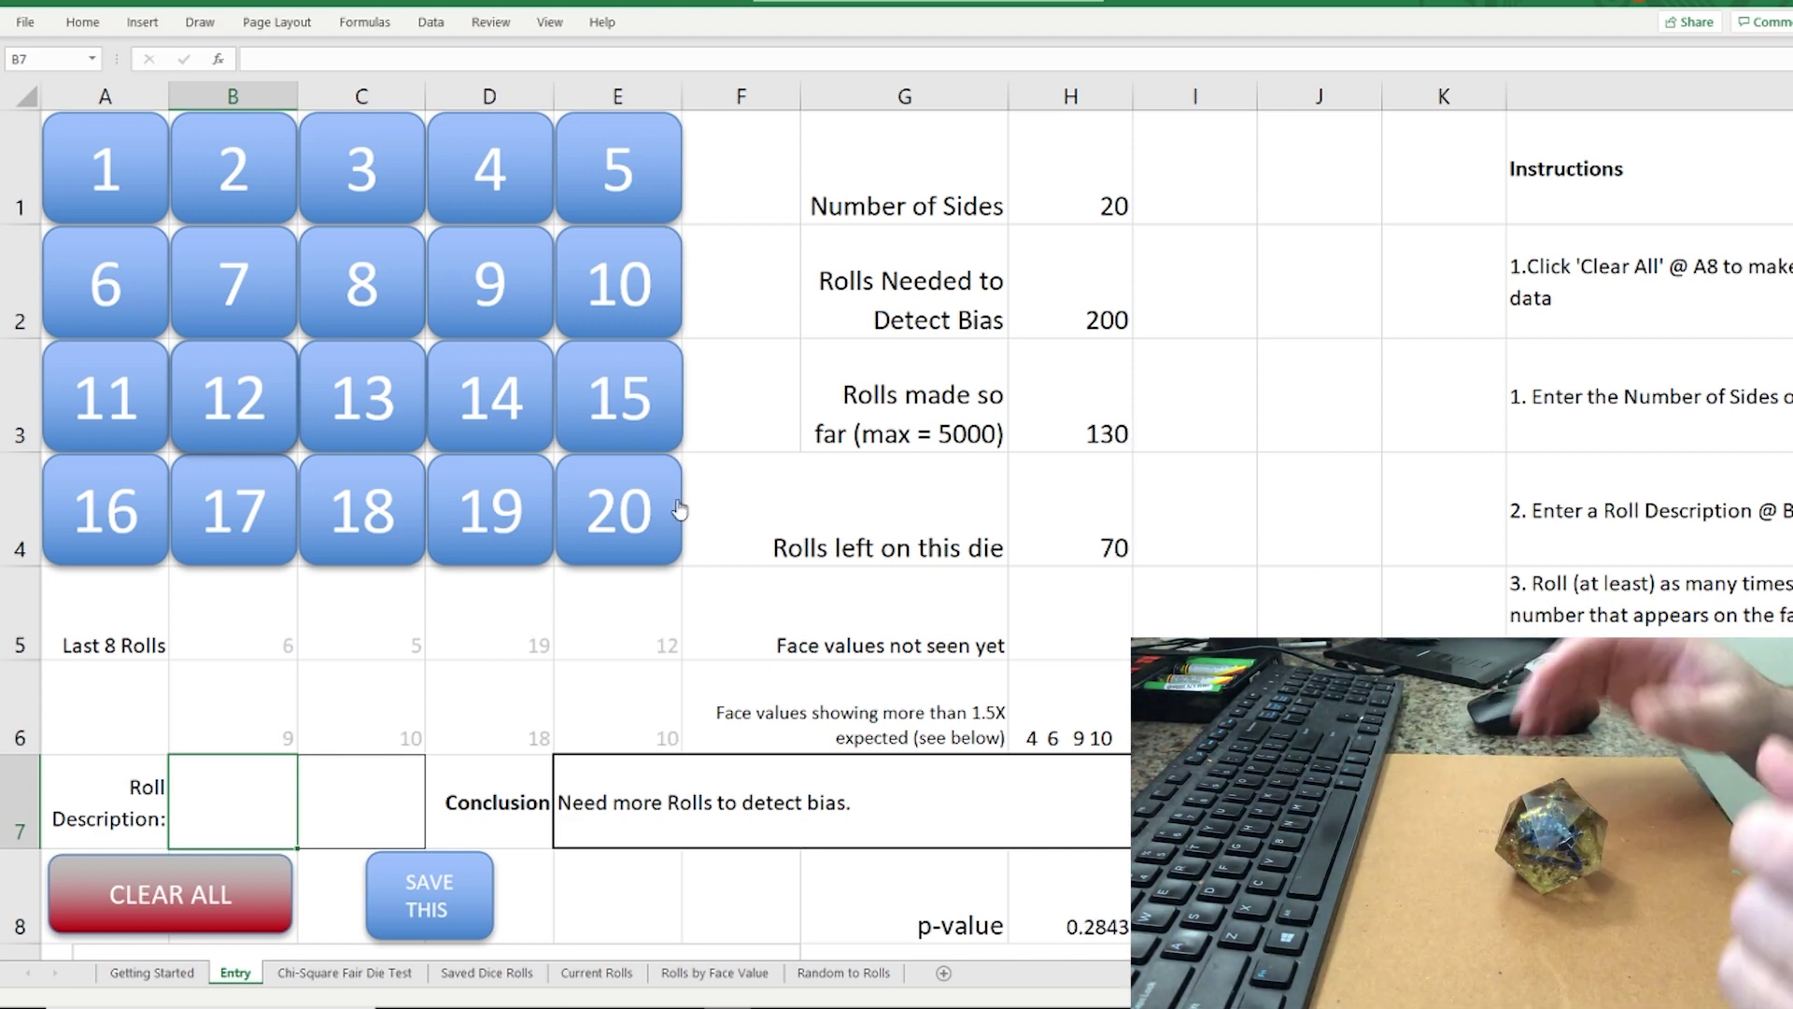
pyautogui.click(233, 168)
pyautogui.click(327, 477)
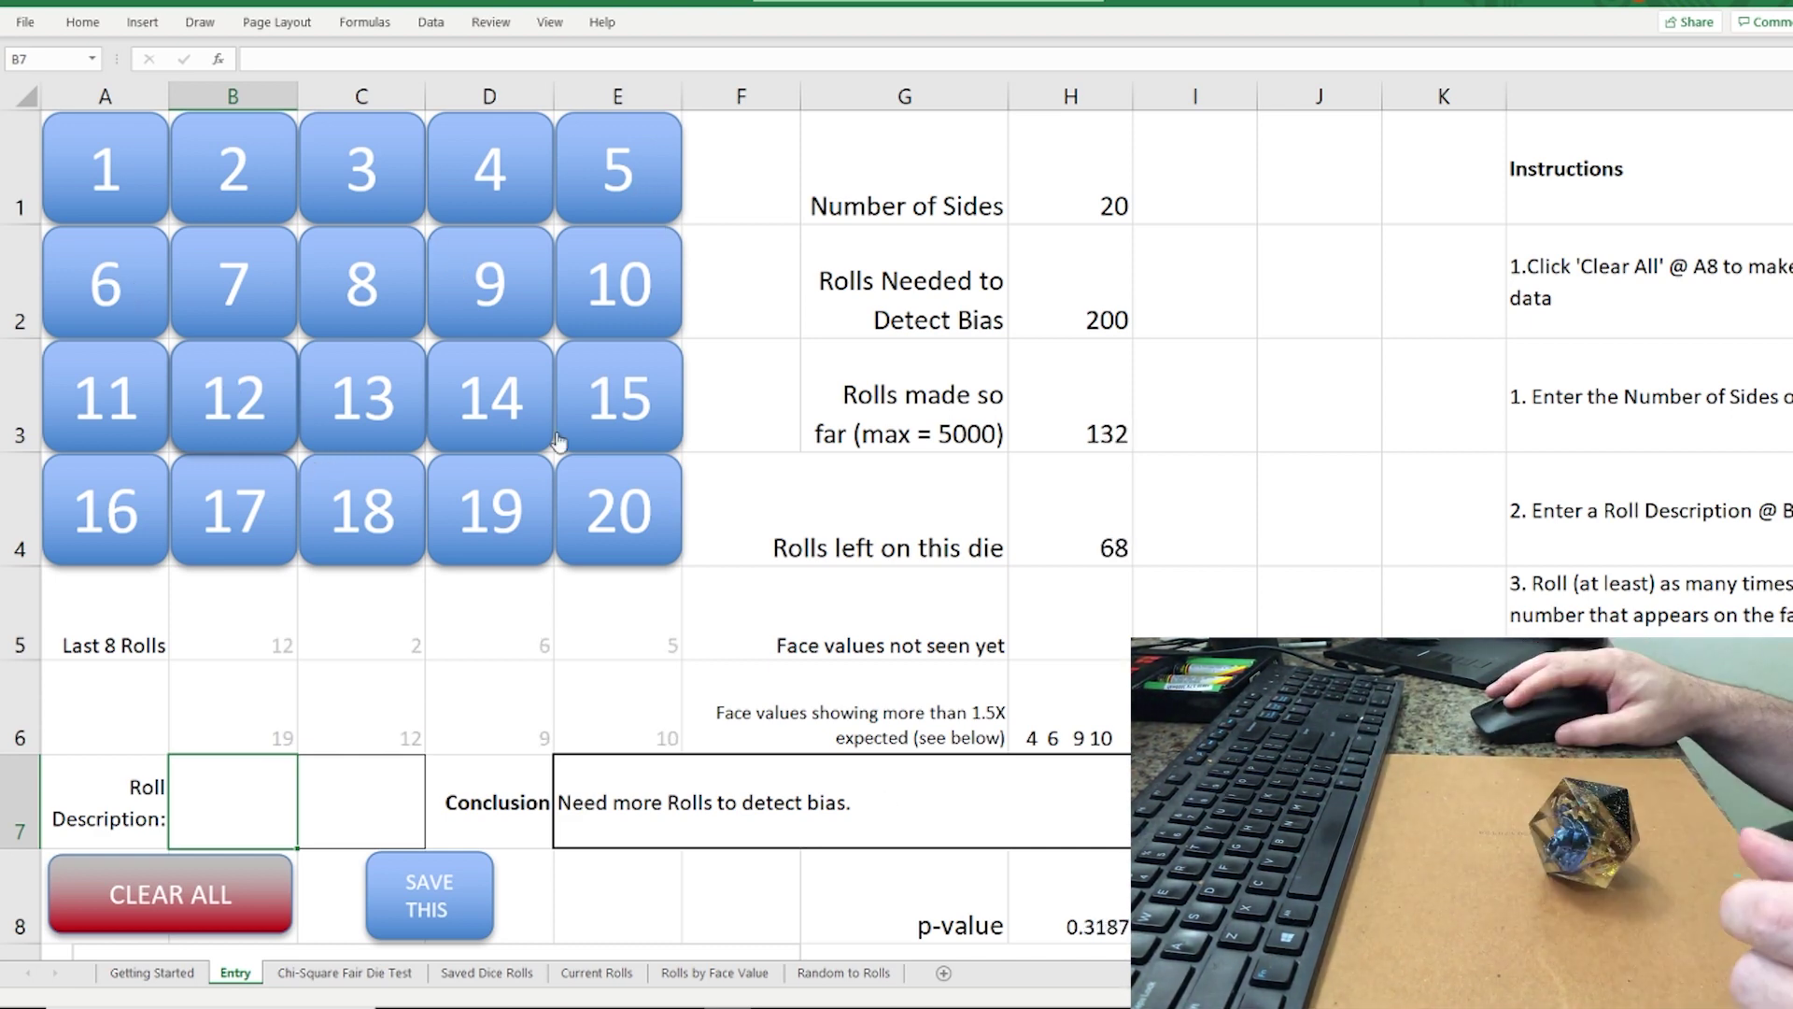
pyautogui.click(105, 512)
pyautogui.click(597, 409)
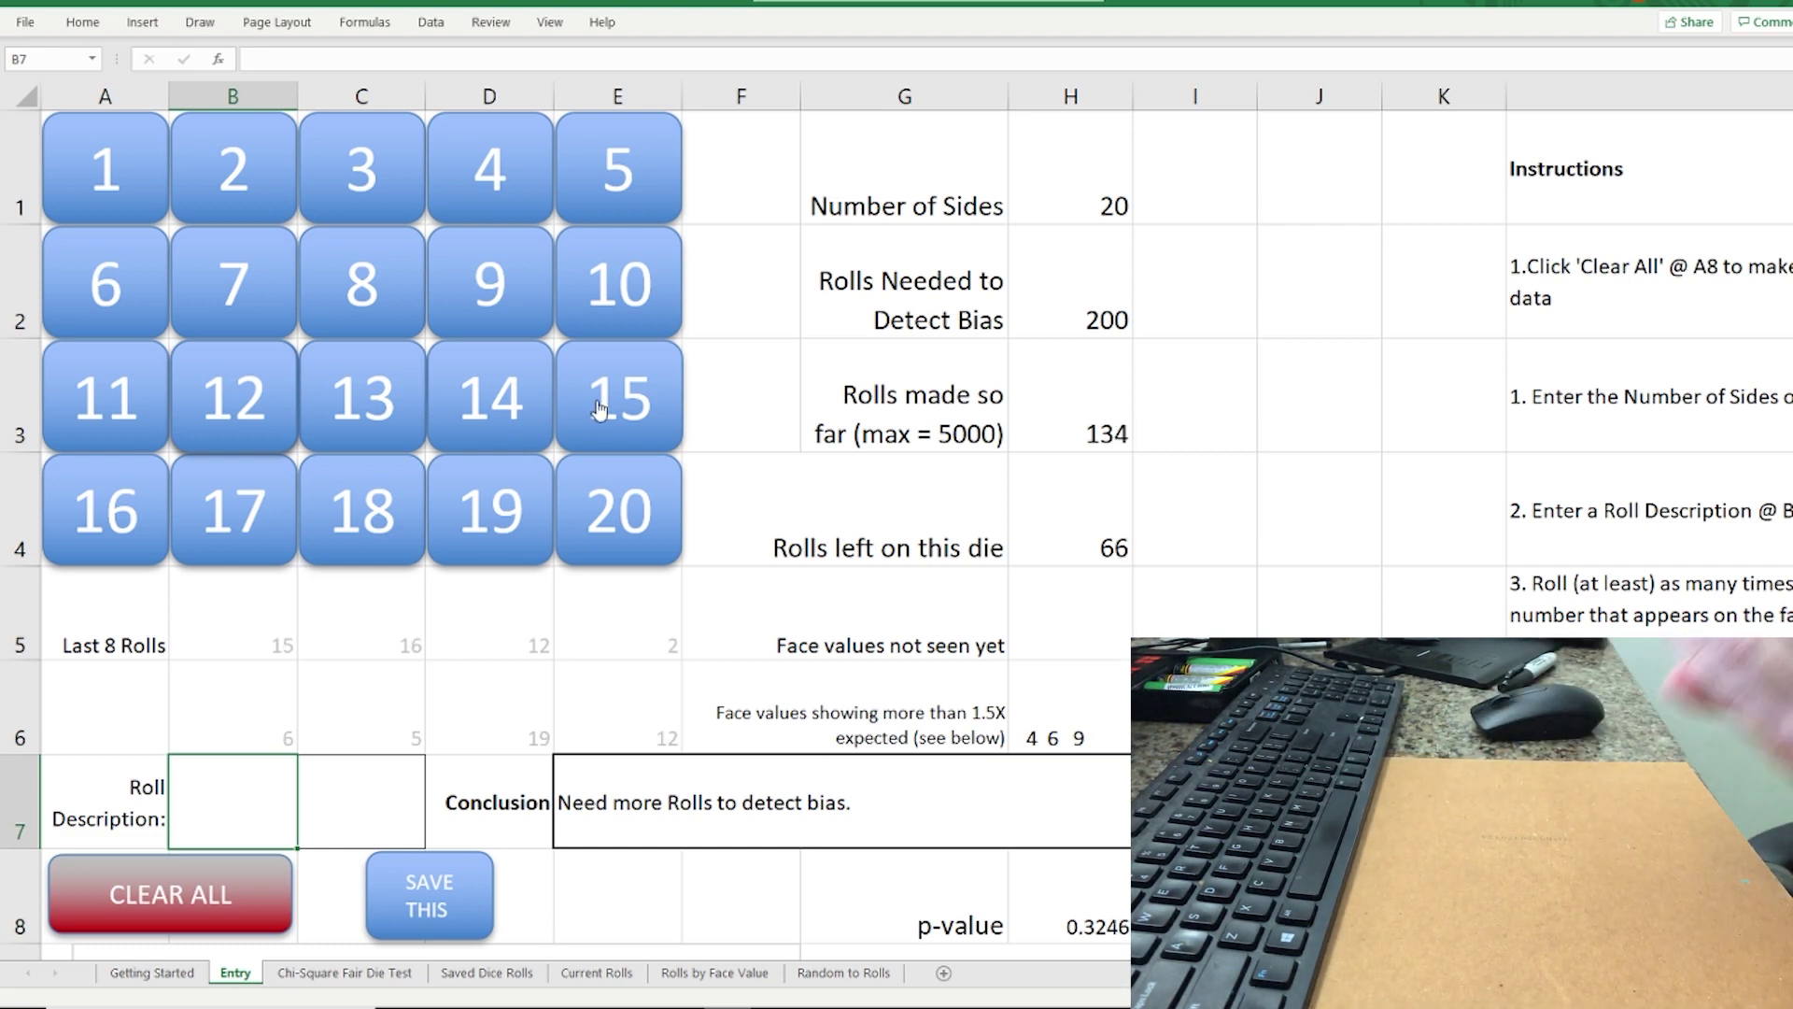
pyautogui.click(369, 166)
pyautogui.click(350, 512)
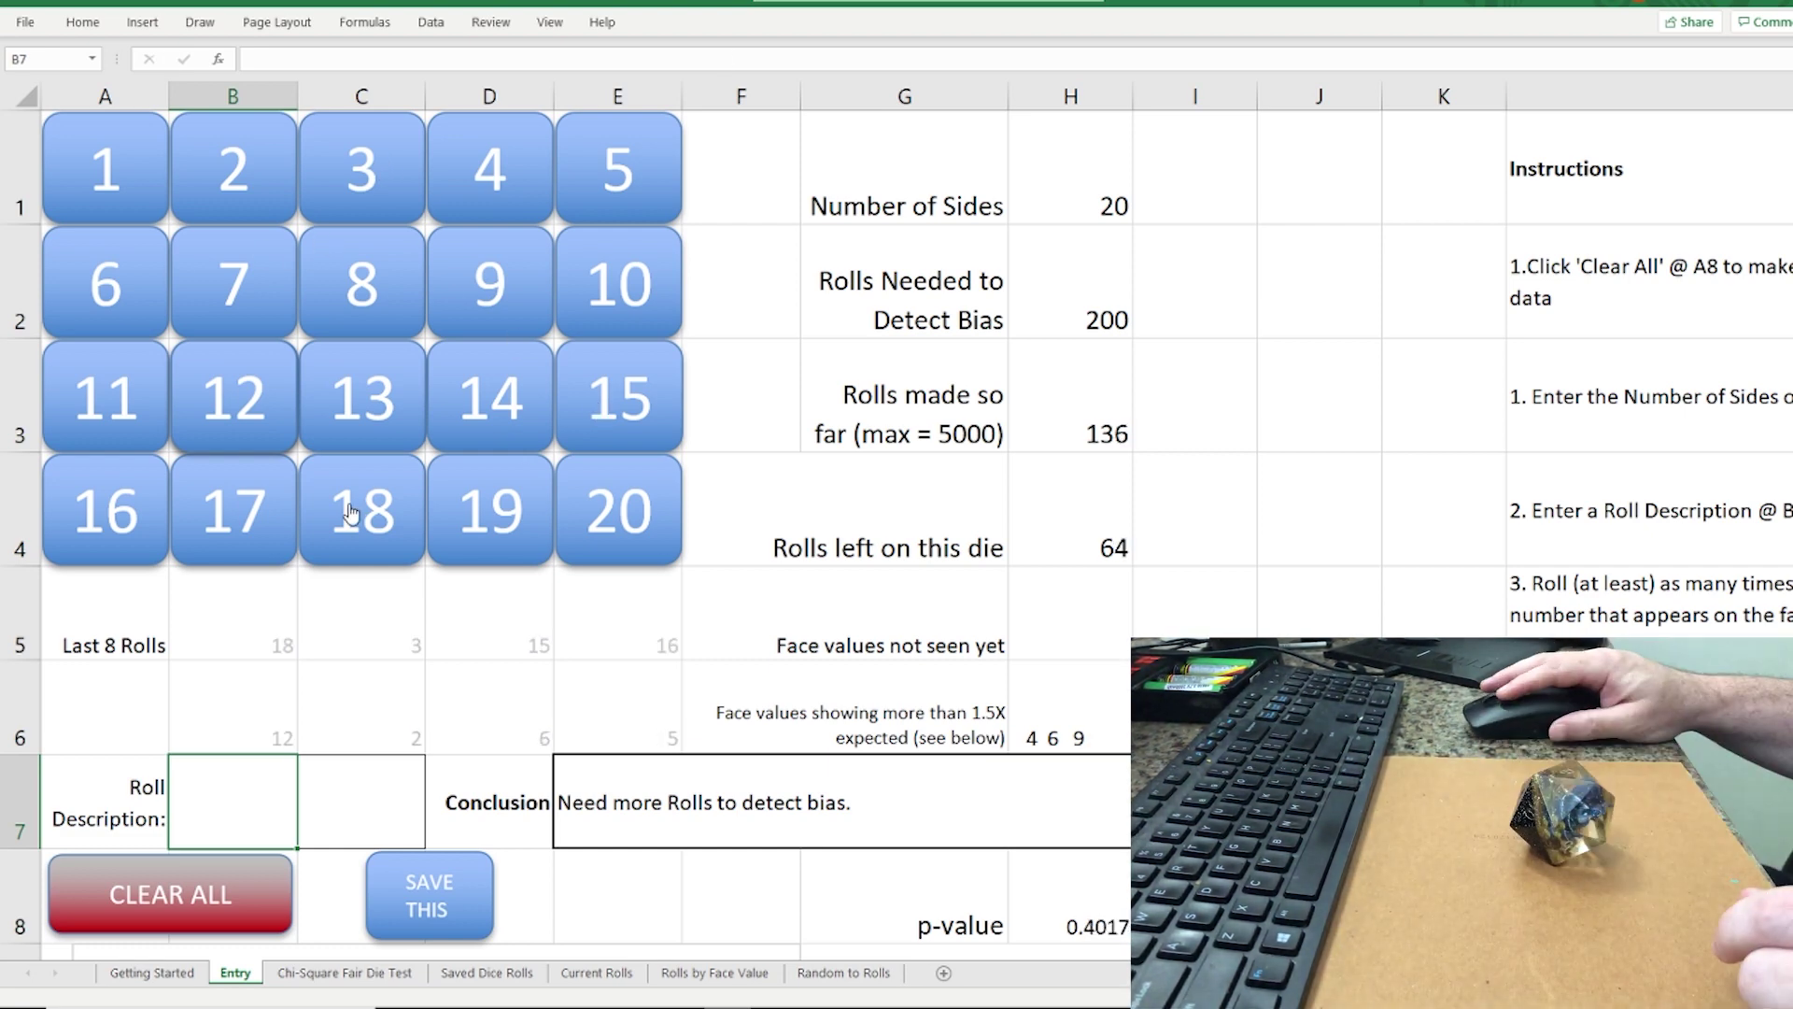
pyautogui.click(238, 299)
# Record another 21 rolls, beginning 10, 10, 18, 16, 3, 11, 17, 20, 18, 18
pyautogui.click(644, 290)
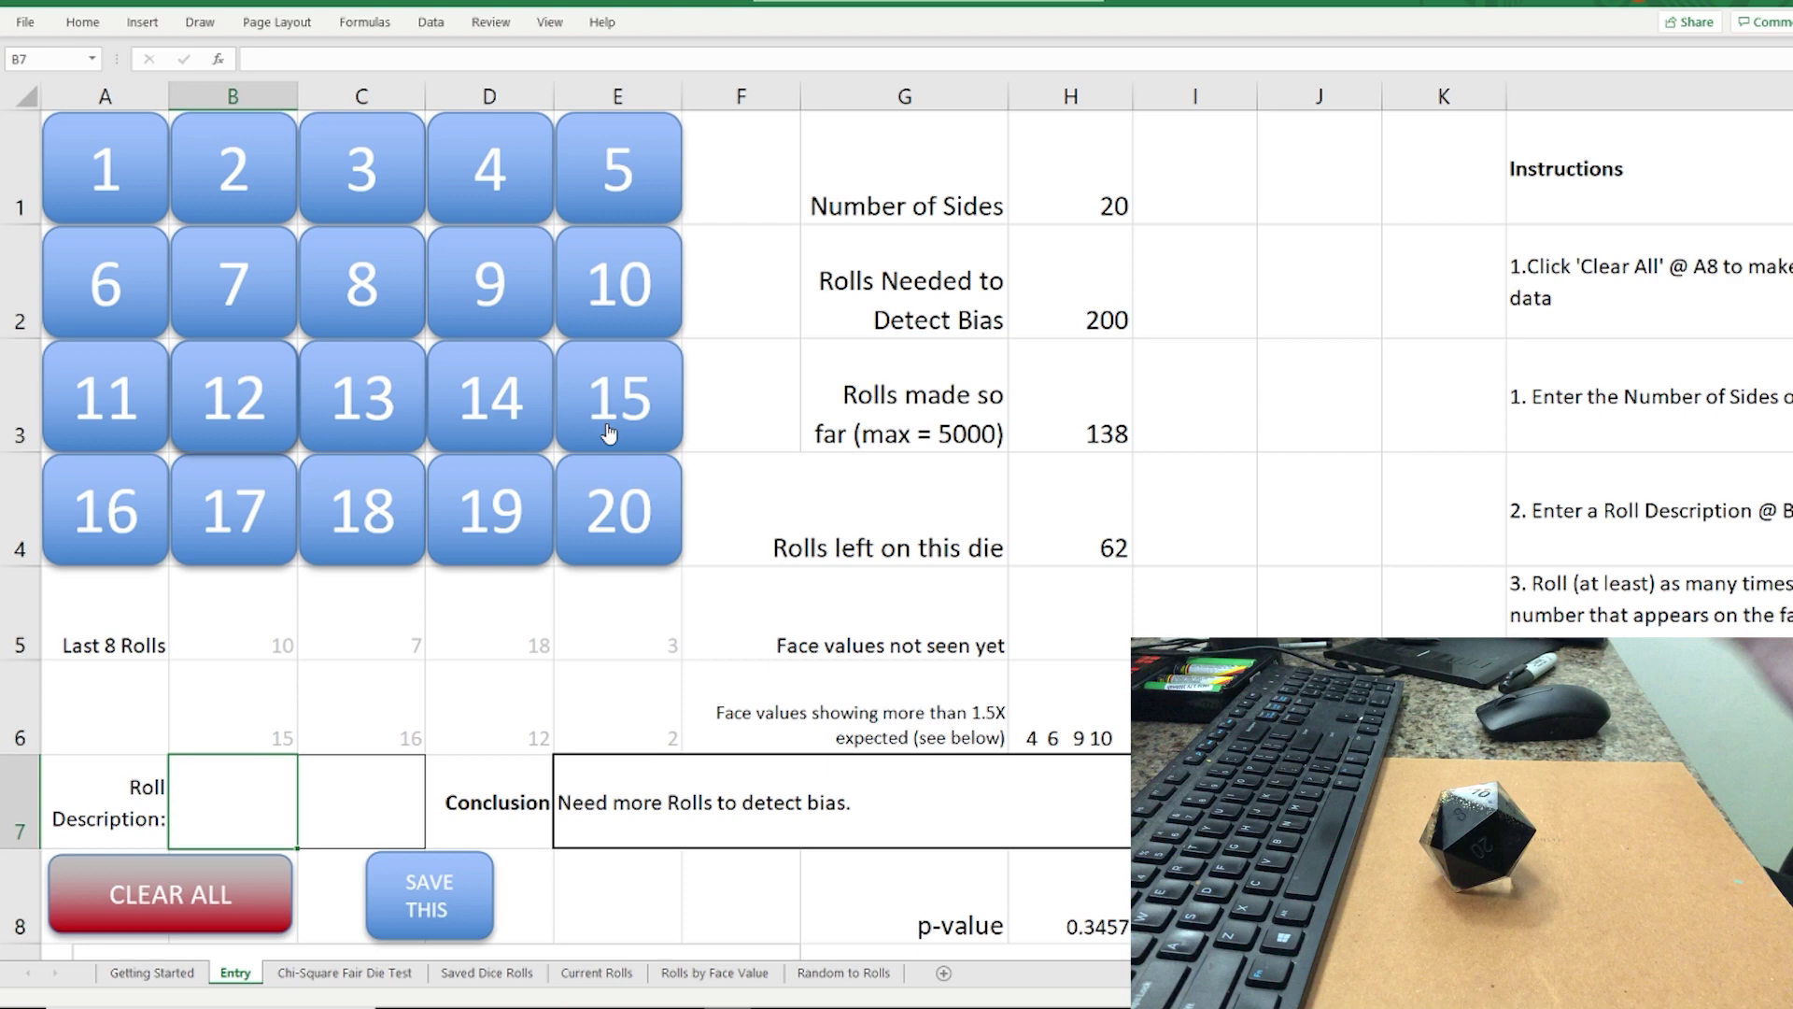
pyautogui.click(660, 299)
pyautogui.click(363, 511)
pyautogui.click(121, 518)
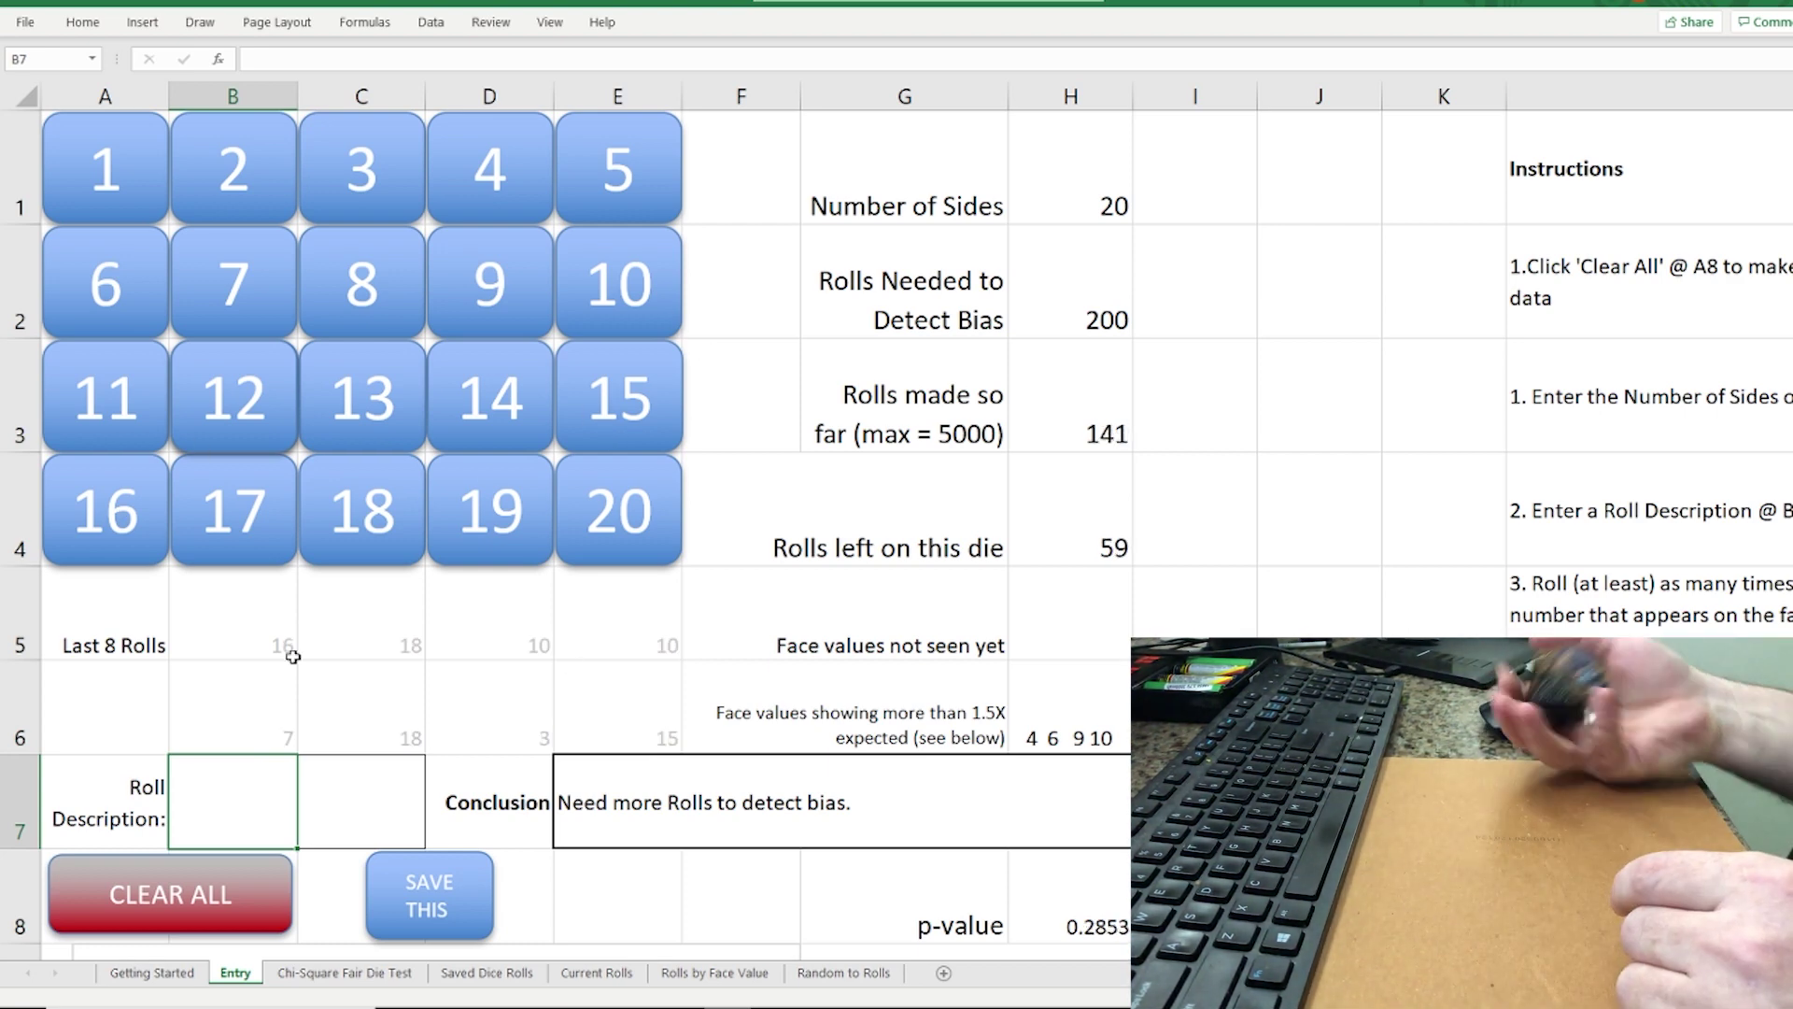
pyautogui.click(350, 159)
pyautogui.click(106, 404)
pyautogui.click(229, 551)
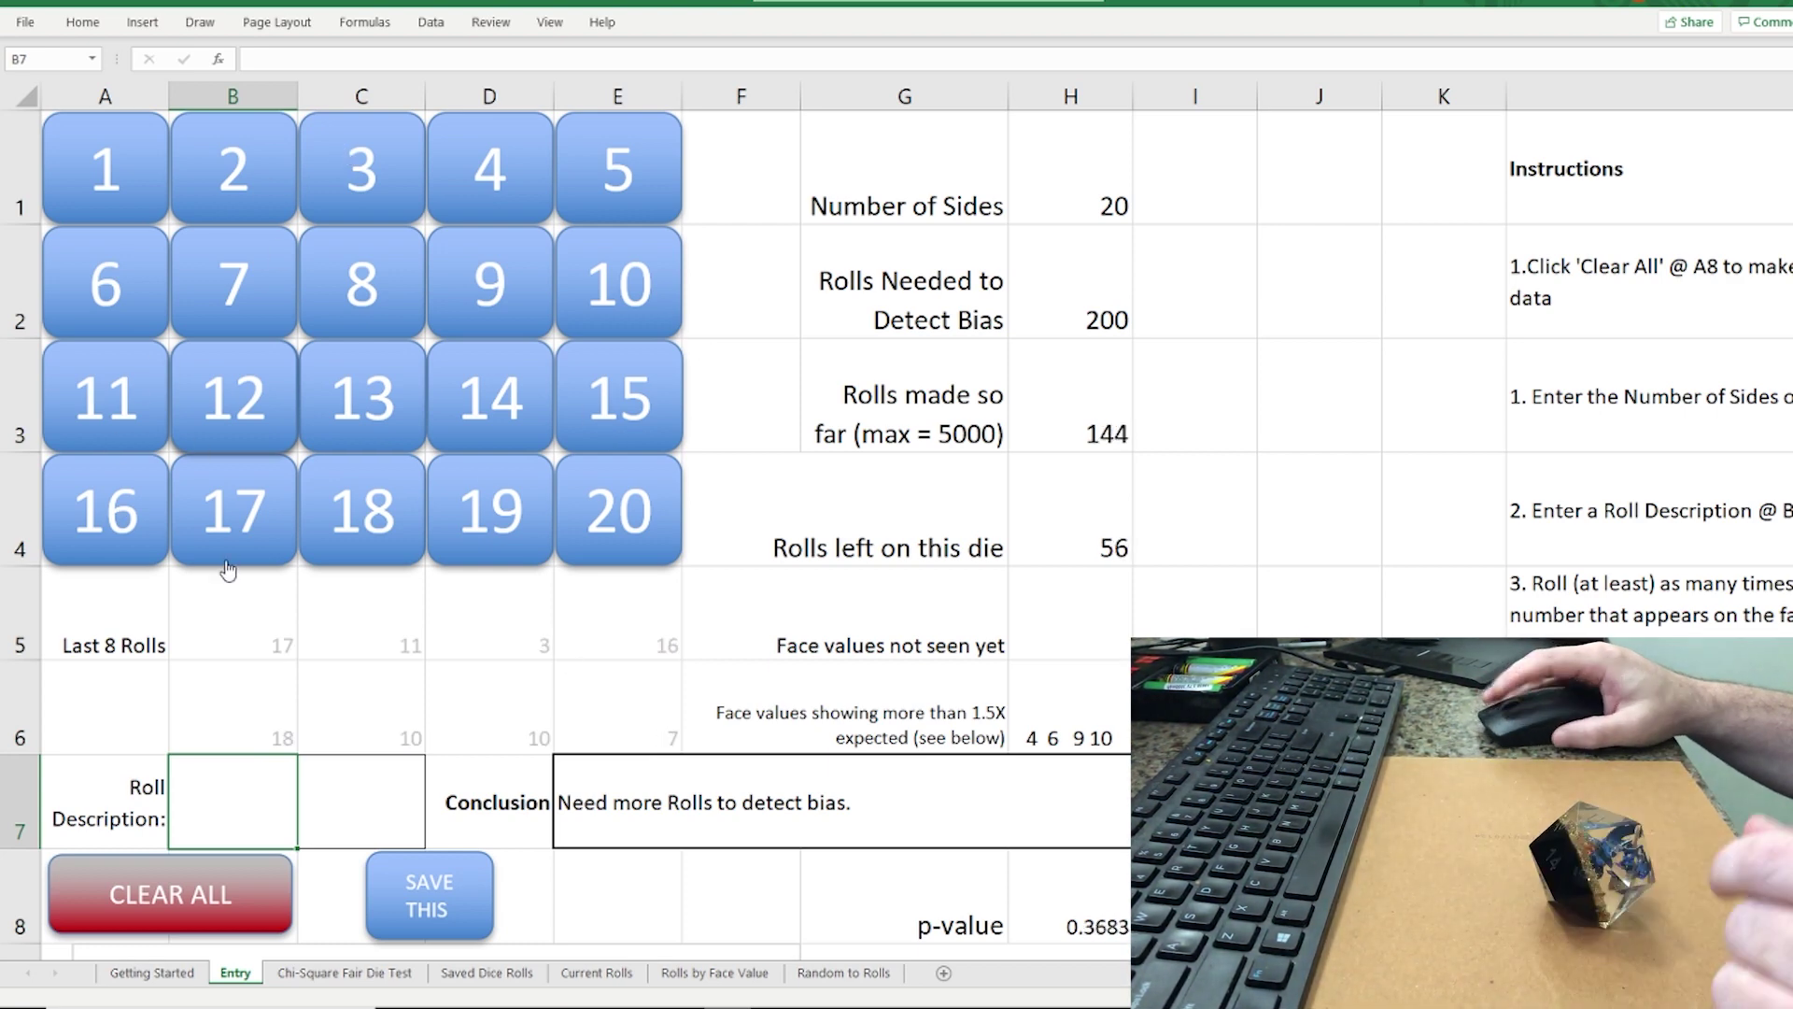
pyautogui.click(618, 506)
pyautogui.click(371, 509)
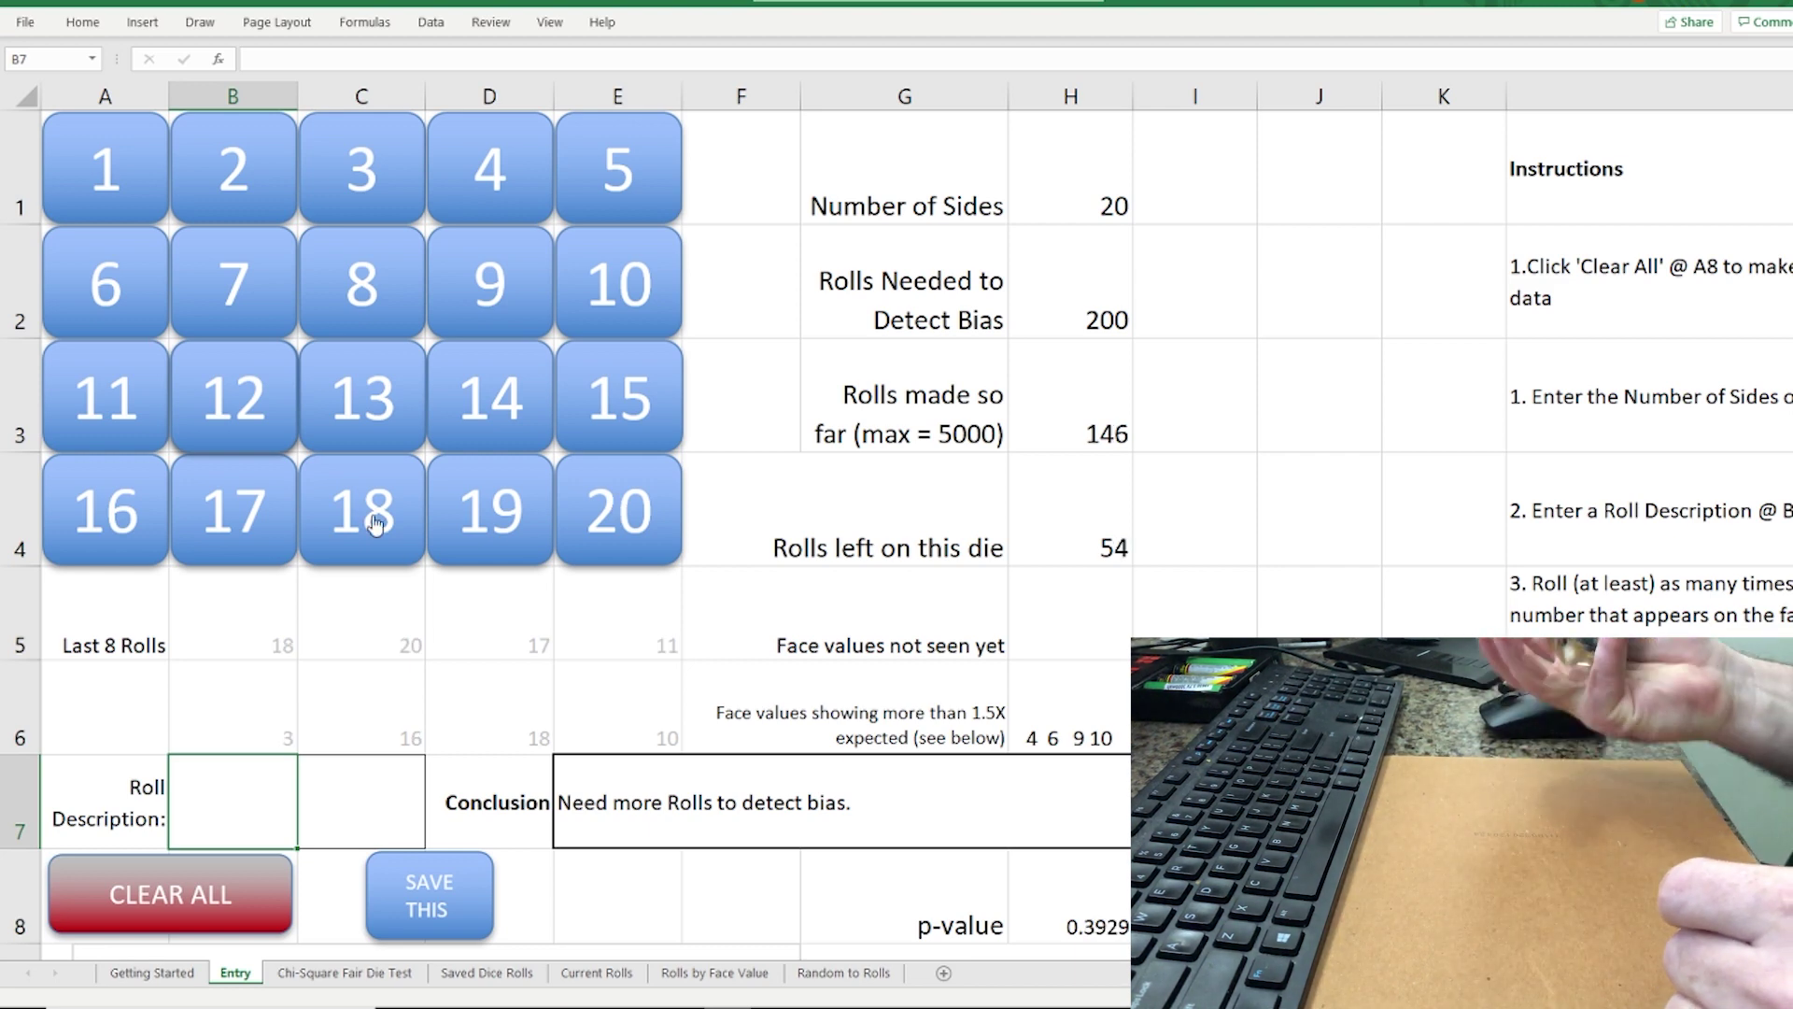
pyautogui.click(372, 509)
pyautogui.click(624, 175)
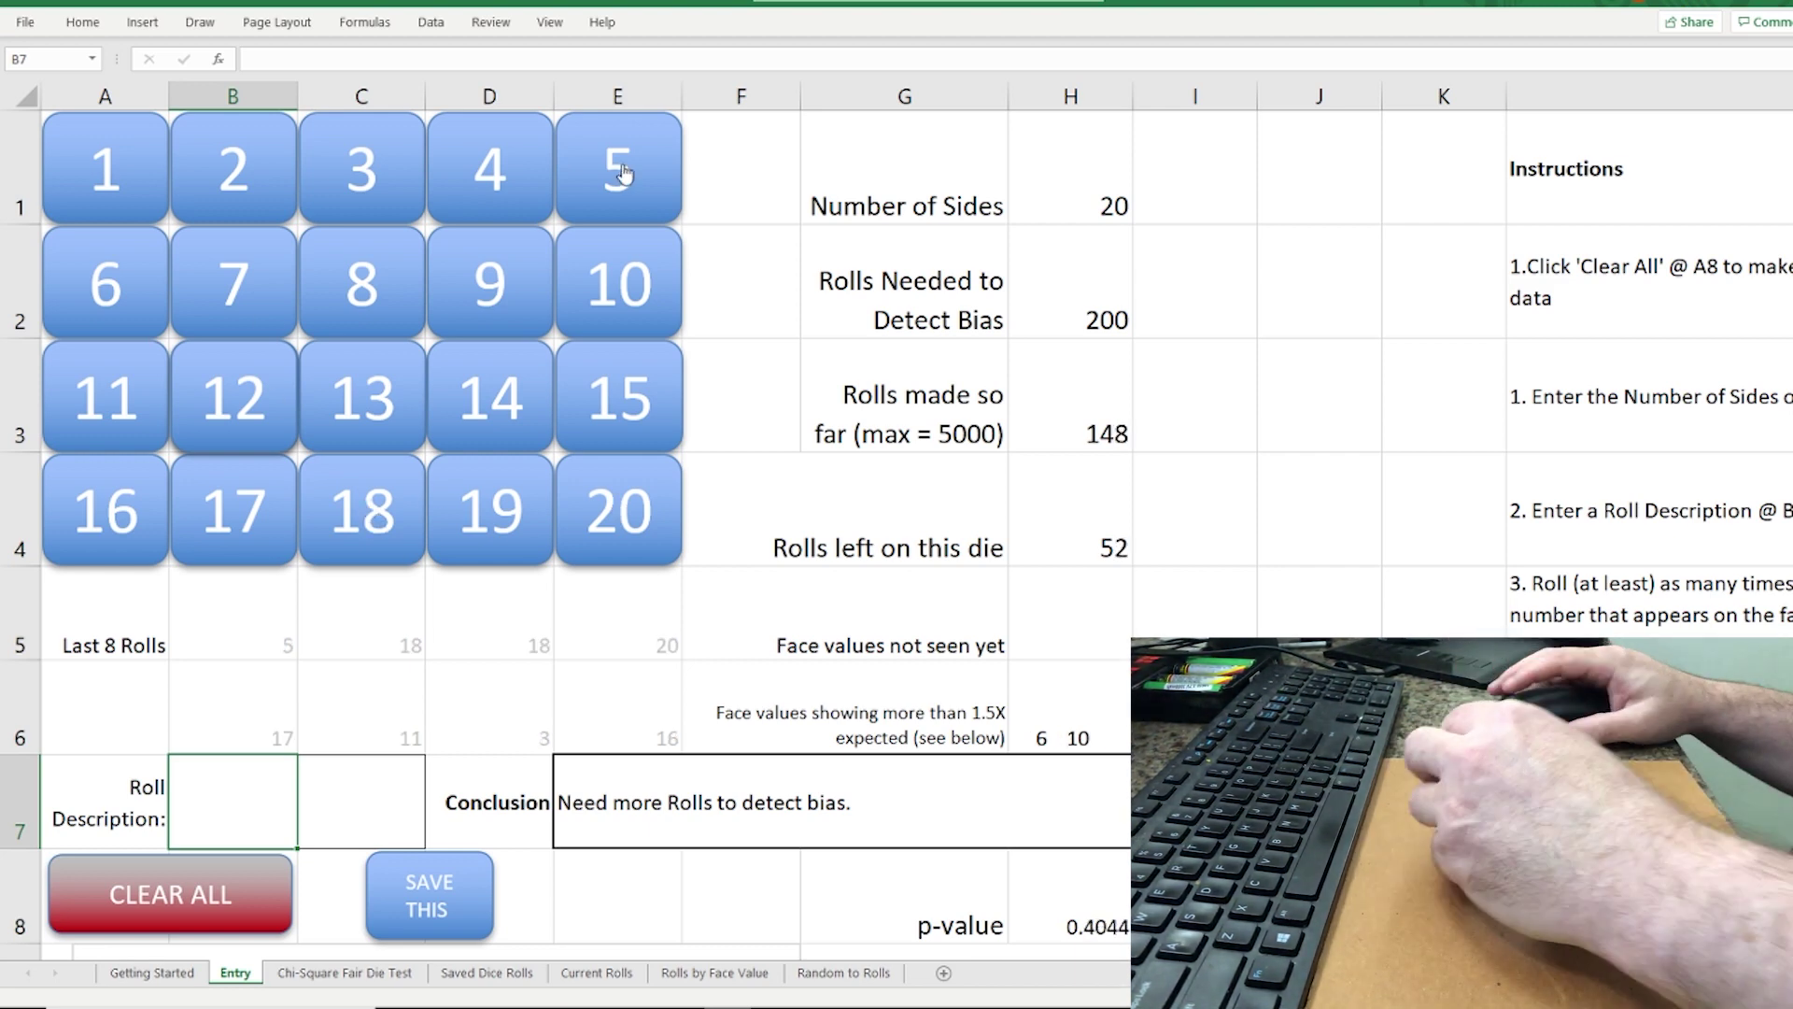
pyautogui.click(535, 322)
pyautogui.click(492, 320)
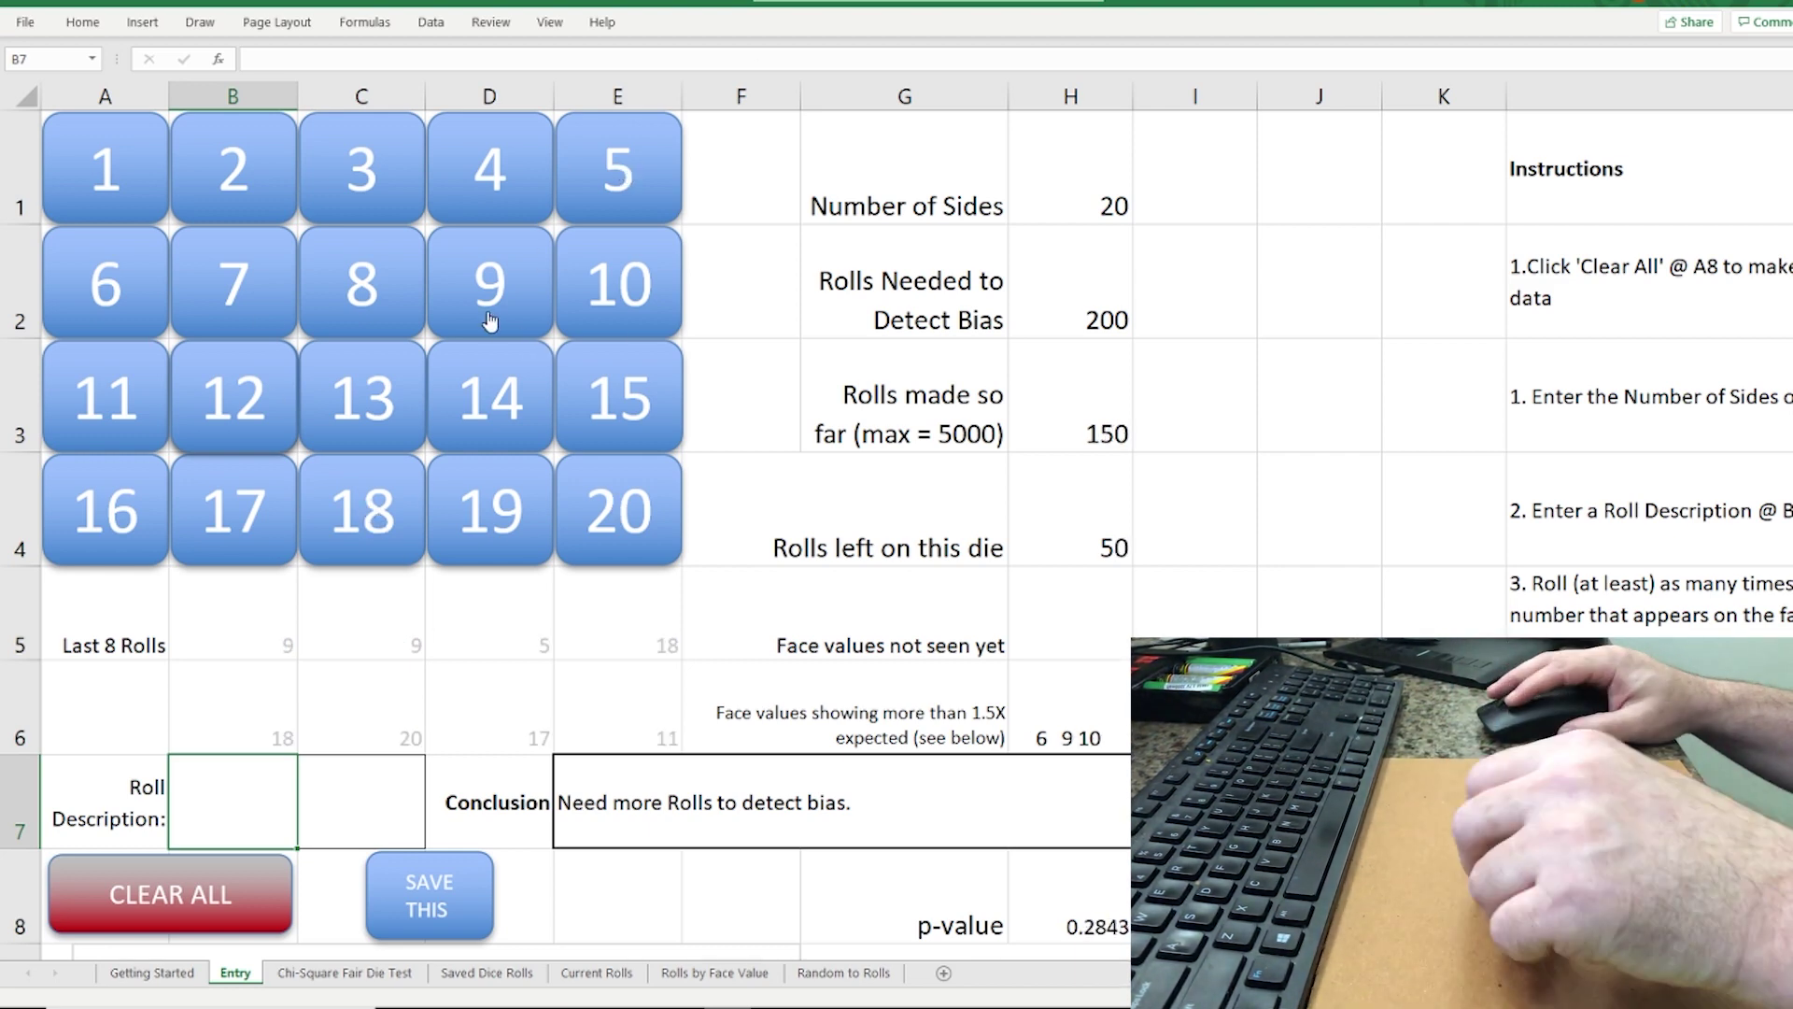
pyautogui.click(392, 494)
pyautogui.click(507, 221)
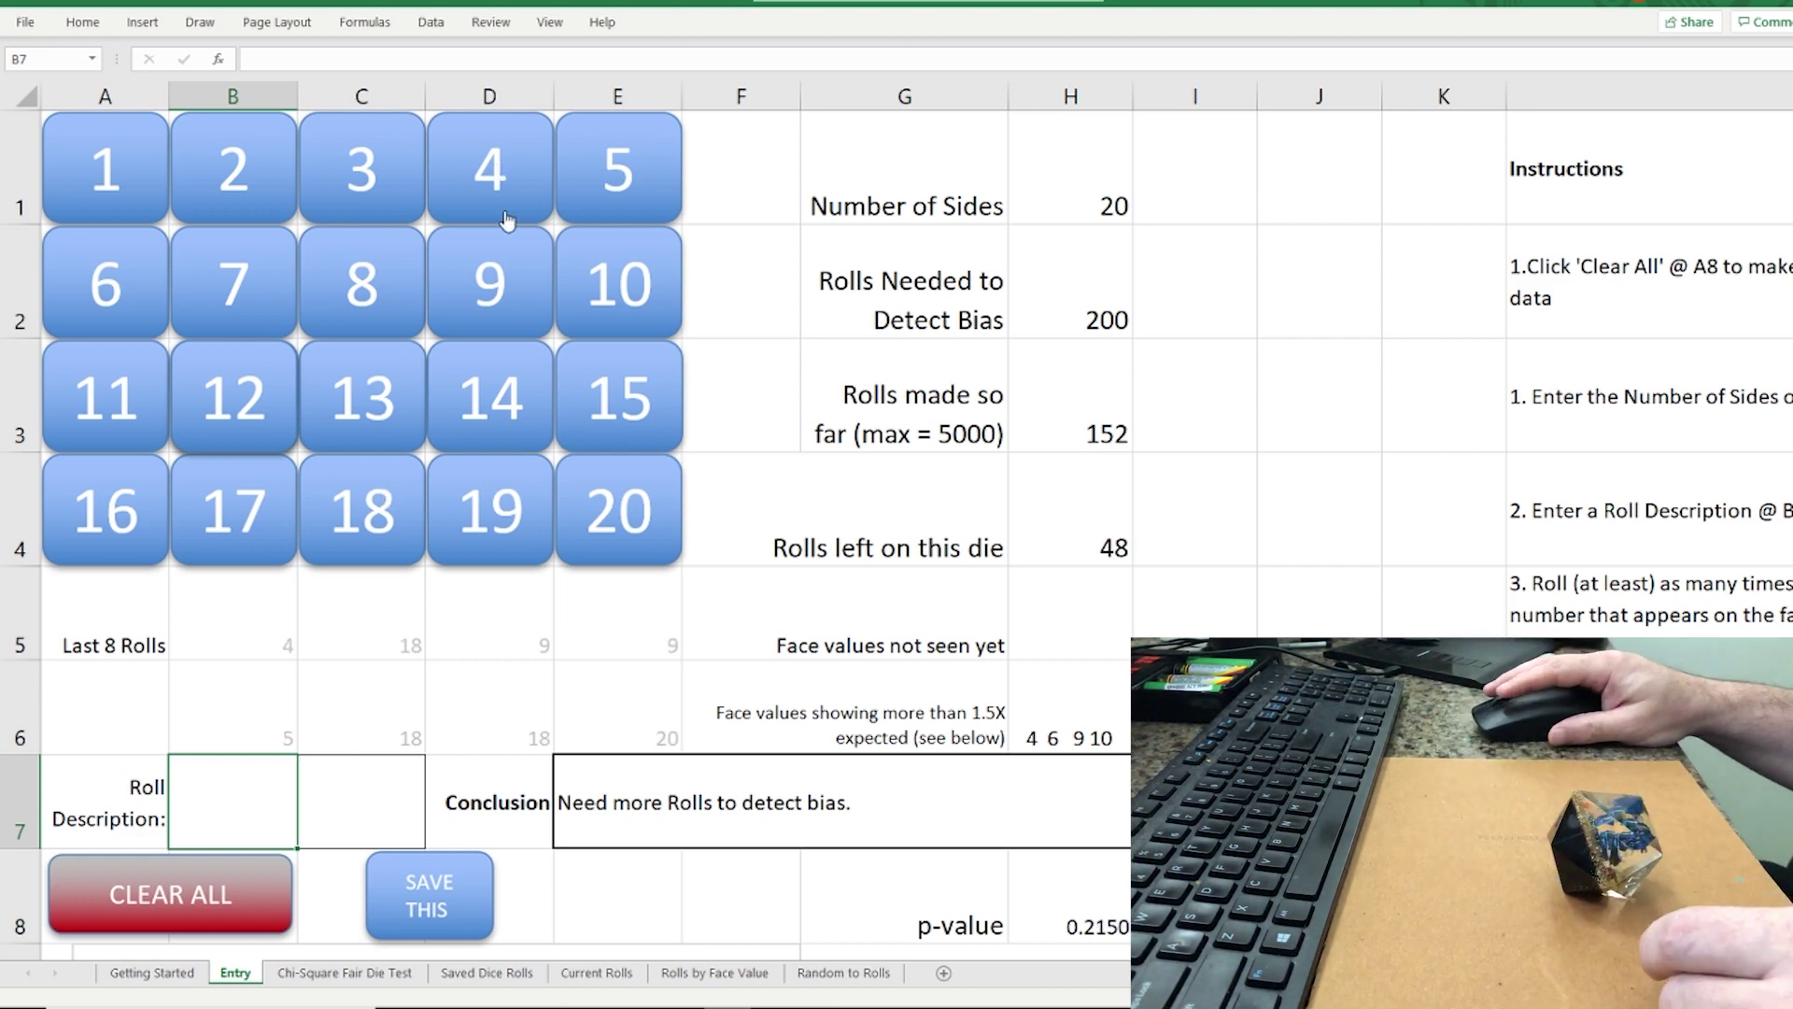
pyautogui.click(131, 324)
pyautogui.click(159, 523)
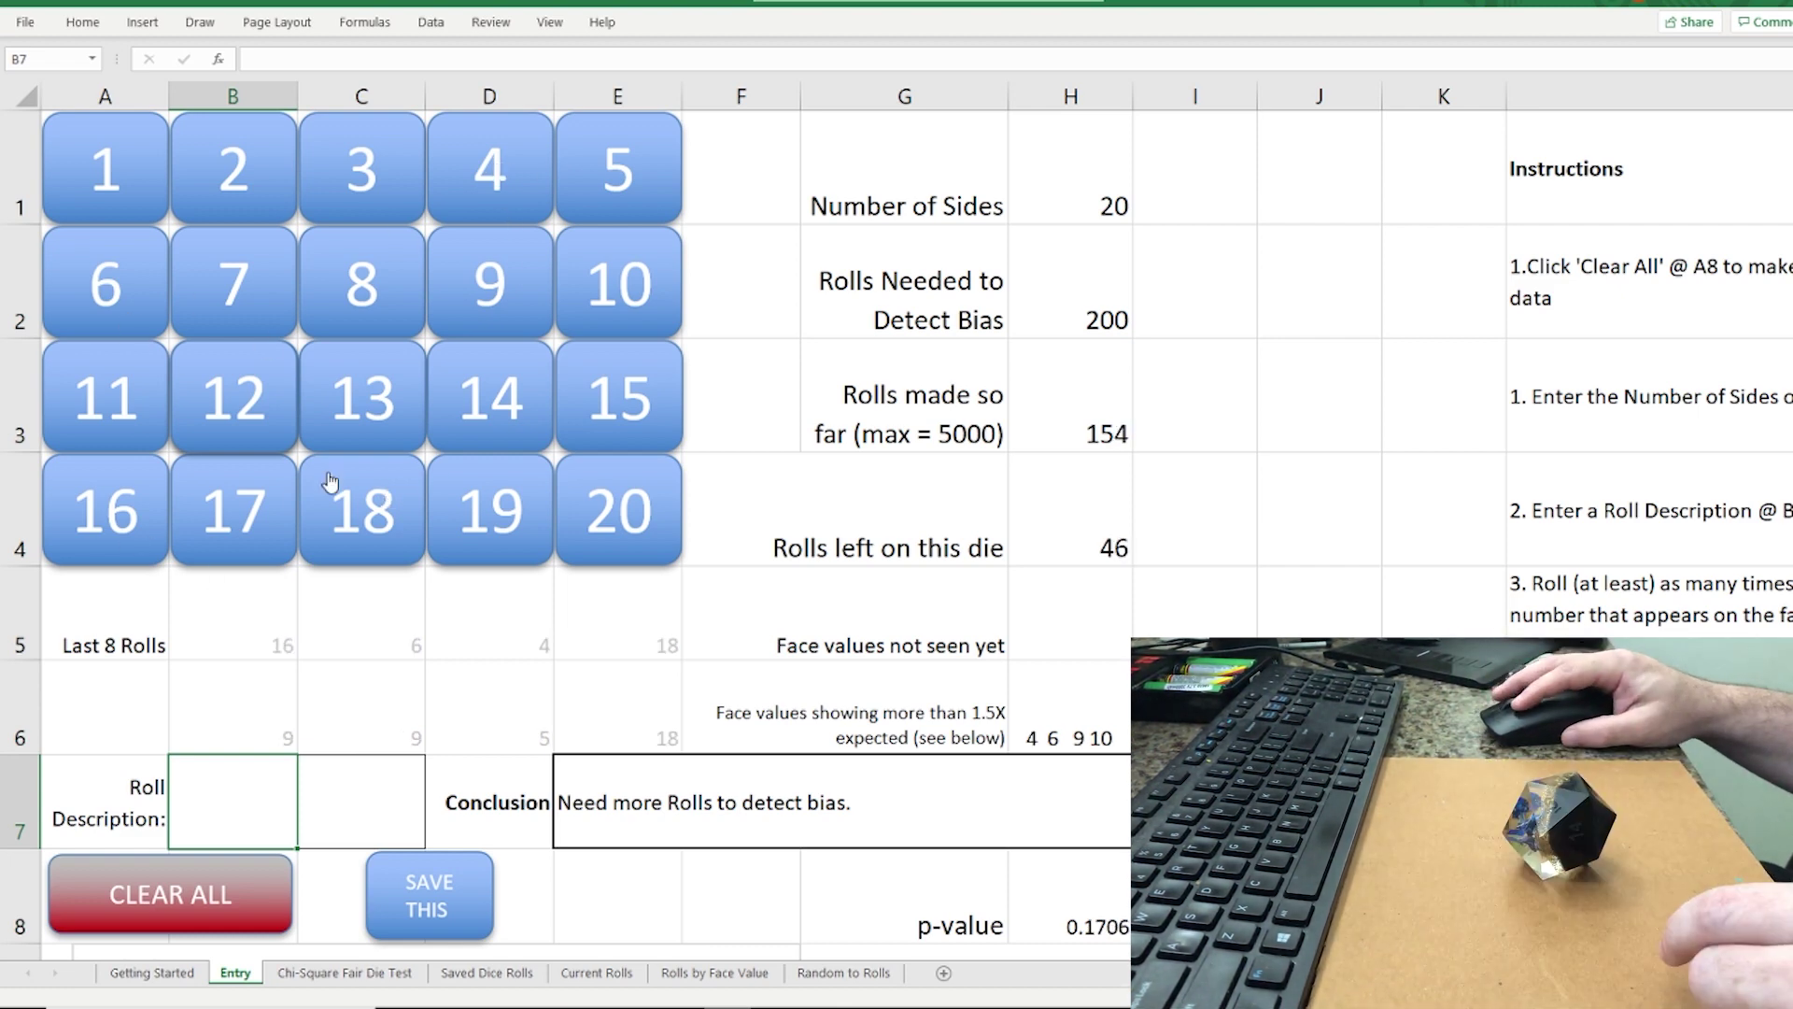
pyautogui.click(504, 318)
pyautogui.click(392, 204)
pyautogui.click(362, 285)
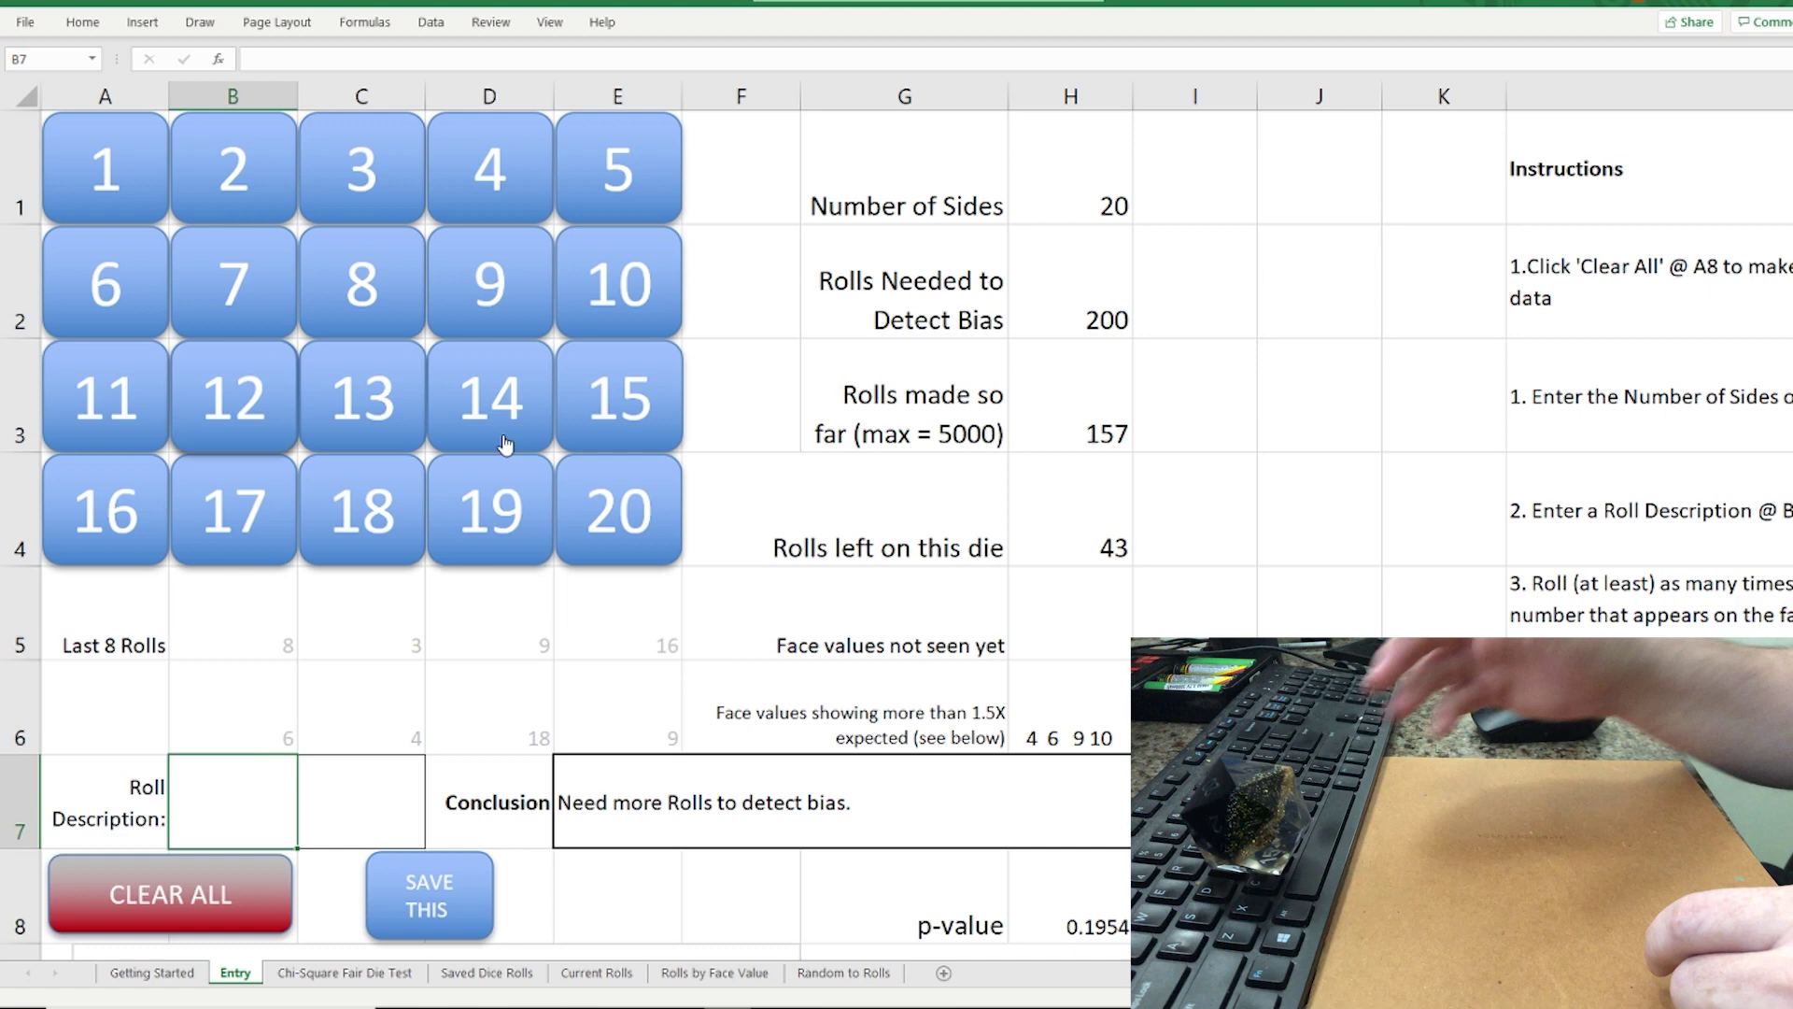
pyautogui.click(105, 512)
# Enter 21 more rolls, starting 13, 13, 18, 9, 20, 11, 1, 2, 4, 1
pyautogui.click(365, 411)
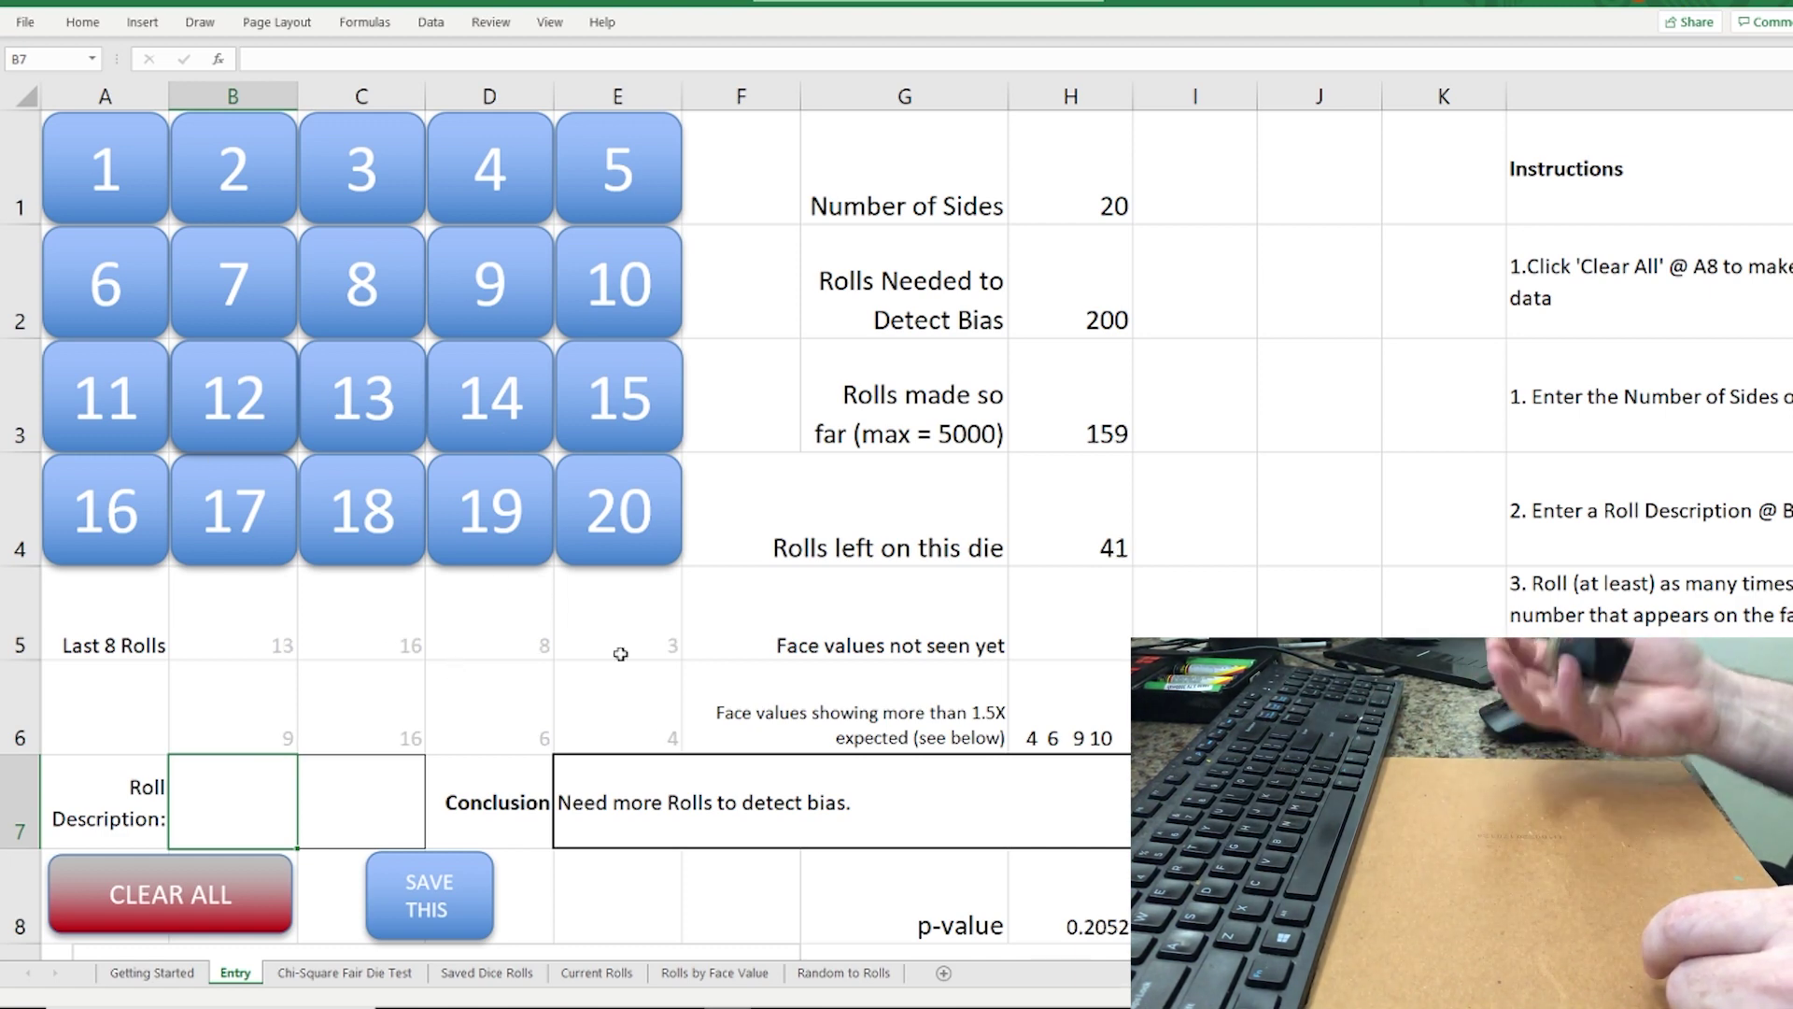
pyautogui.click(364, 411)
pyautogui.click(353, 505)
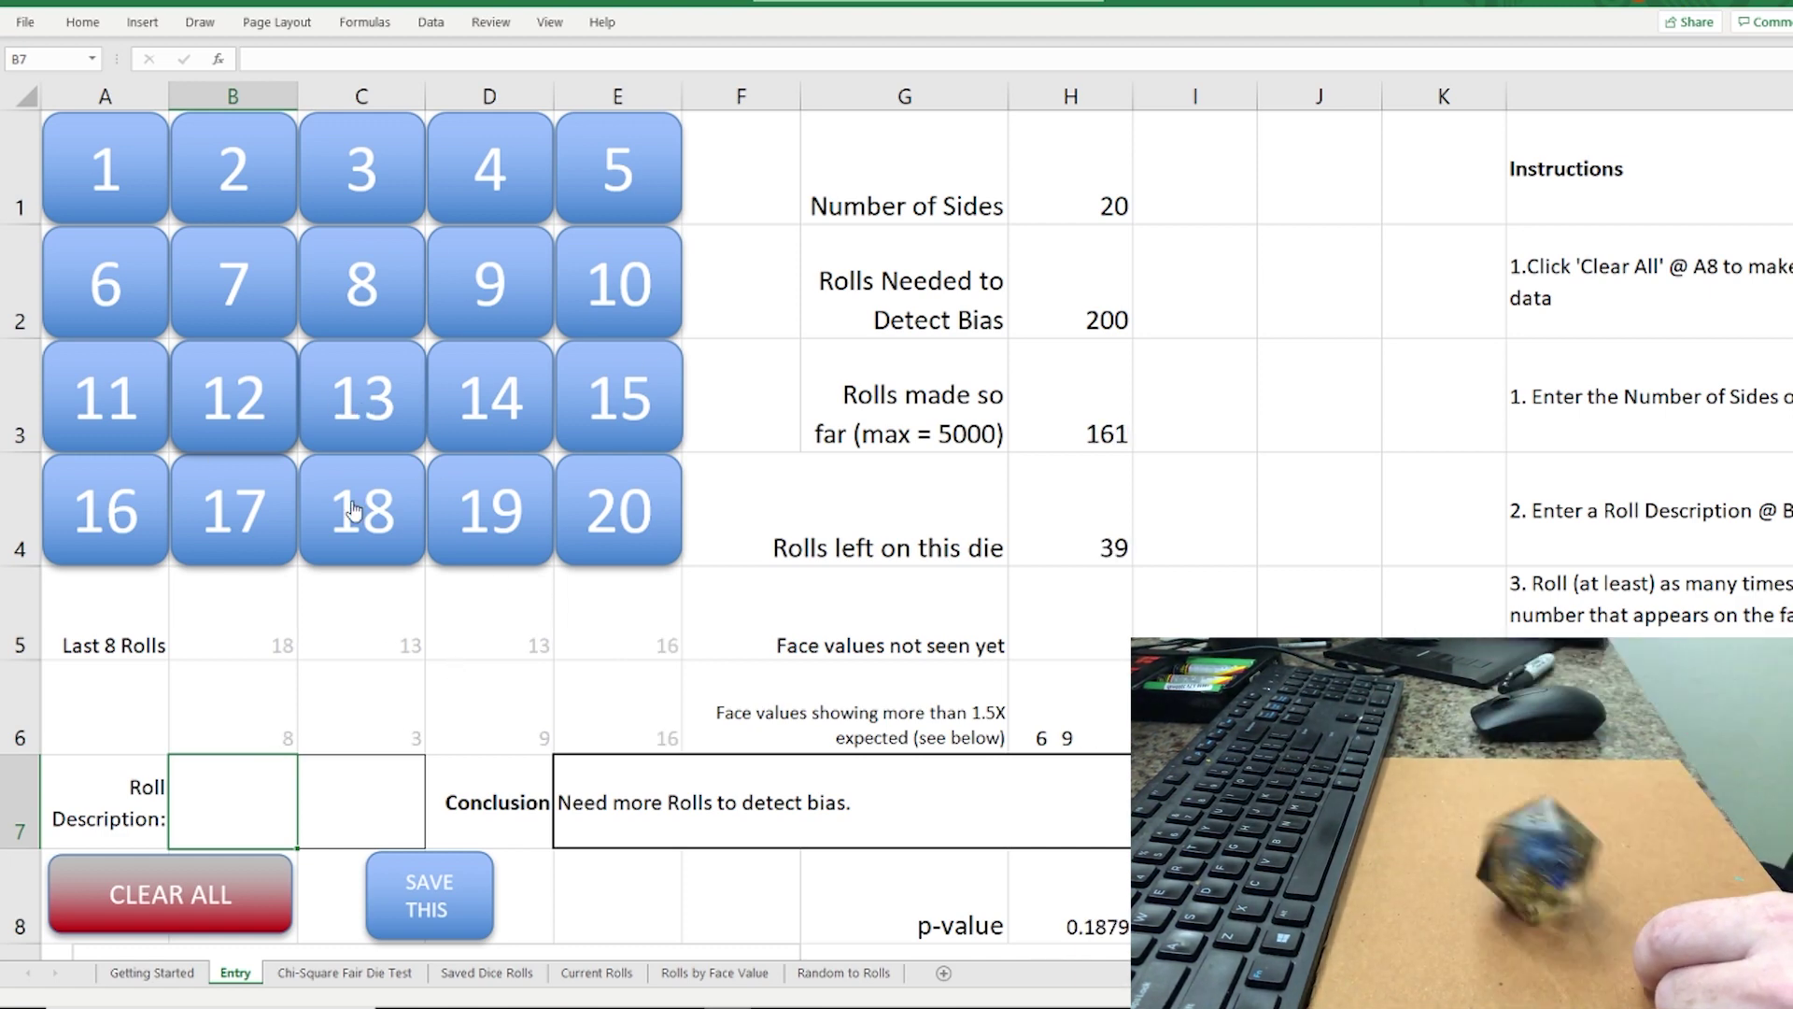
pyautogui.click(500, 280)
pyautogui.click(644, 542)
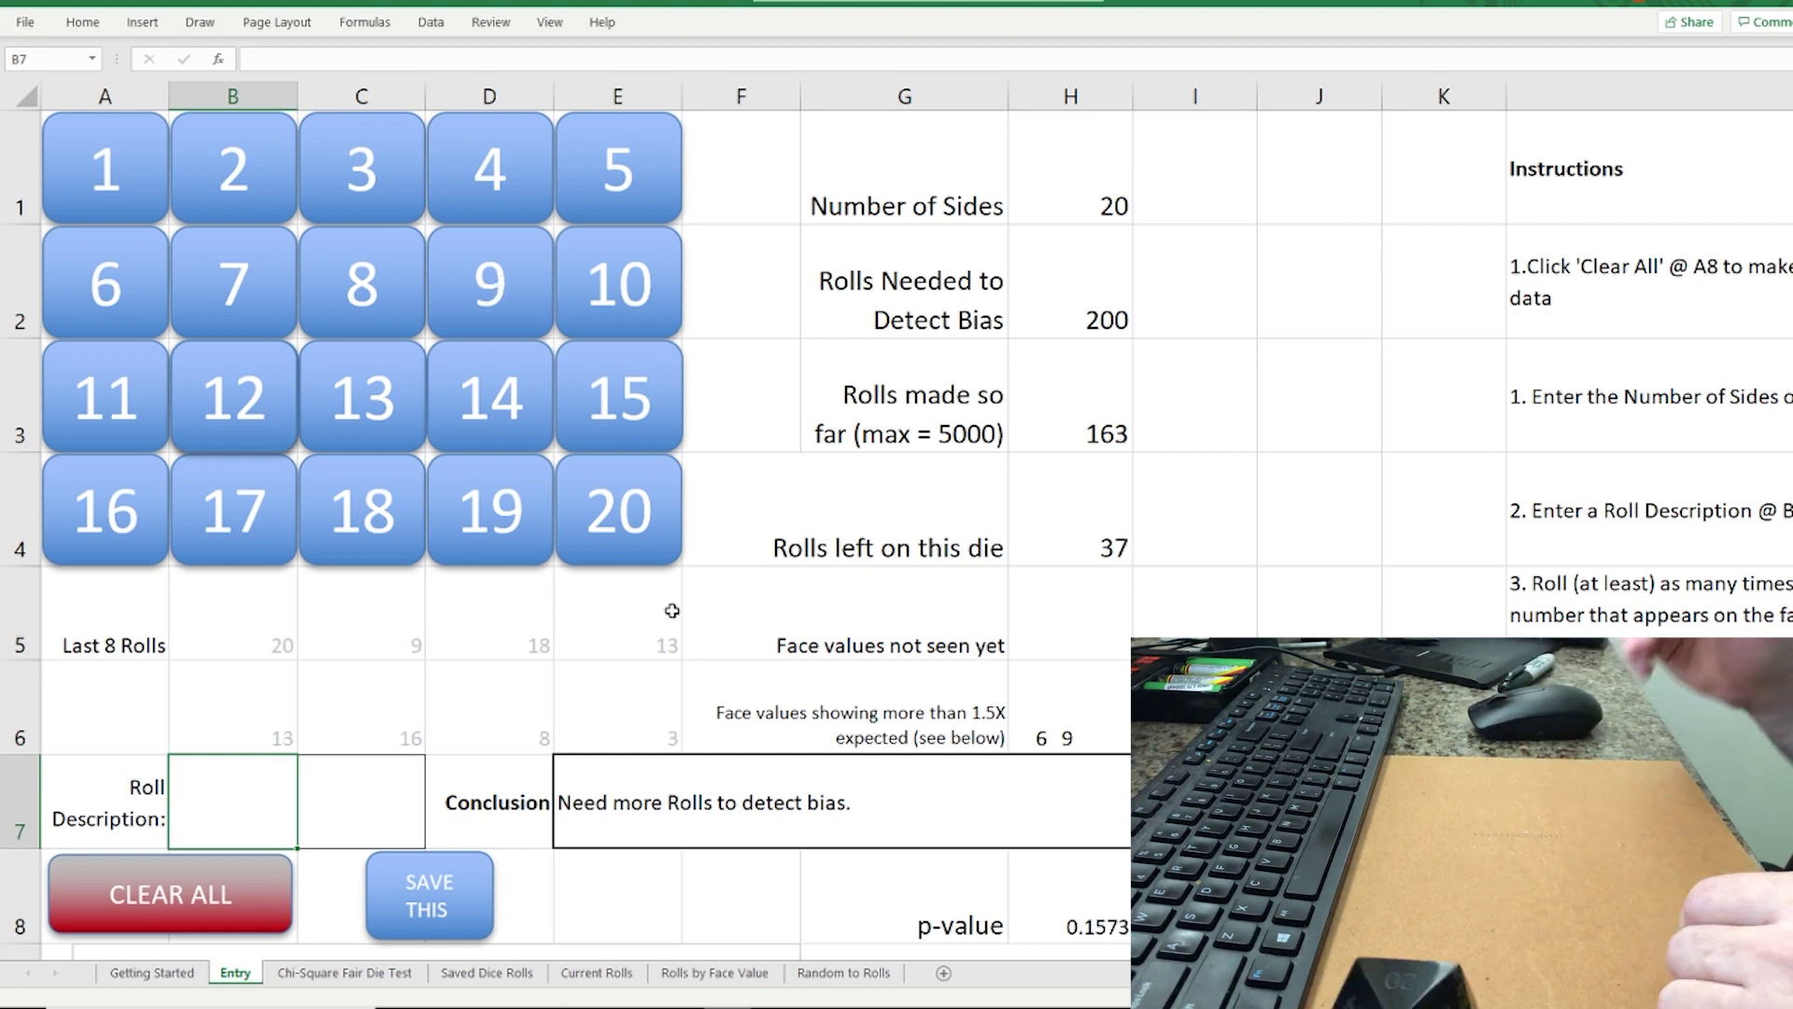
pyautogui.click(105, 397)
pyautogui.click(106, 168)
pyautogui.click(246, 168)
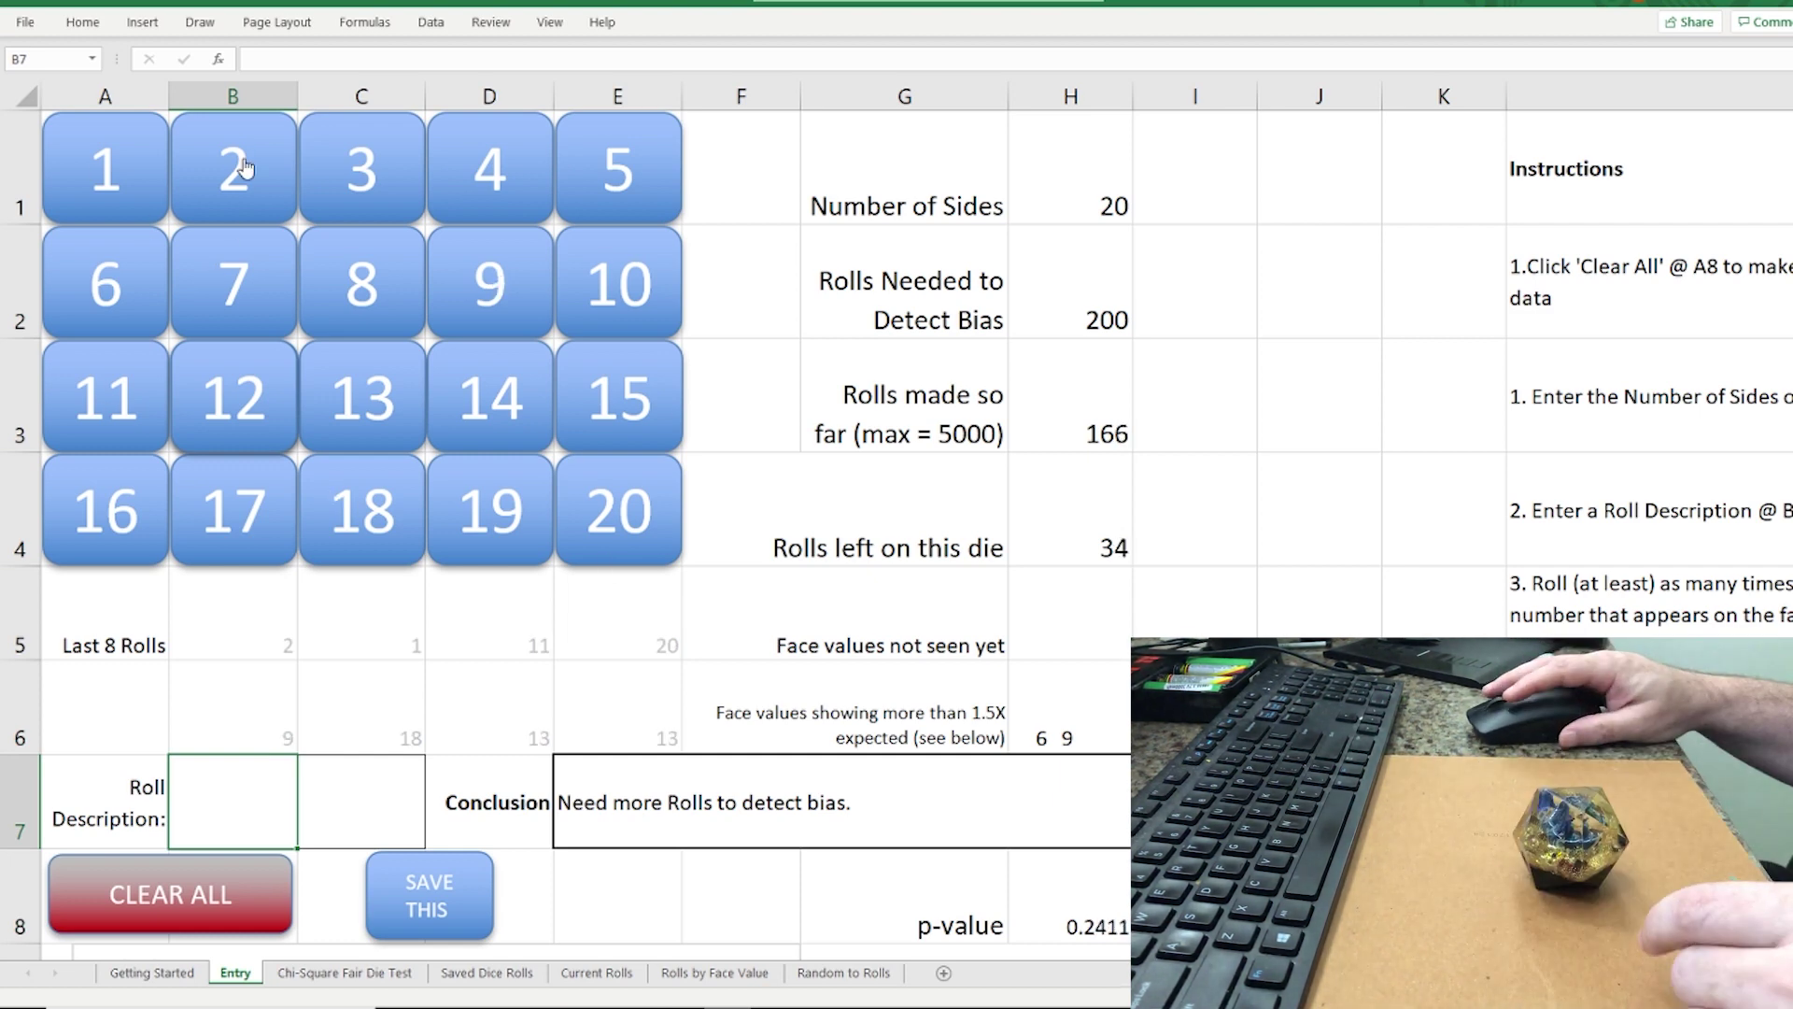
pyautogui.click(505, 152)
pyautogui.click(145, 156)
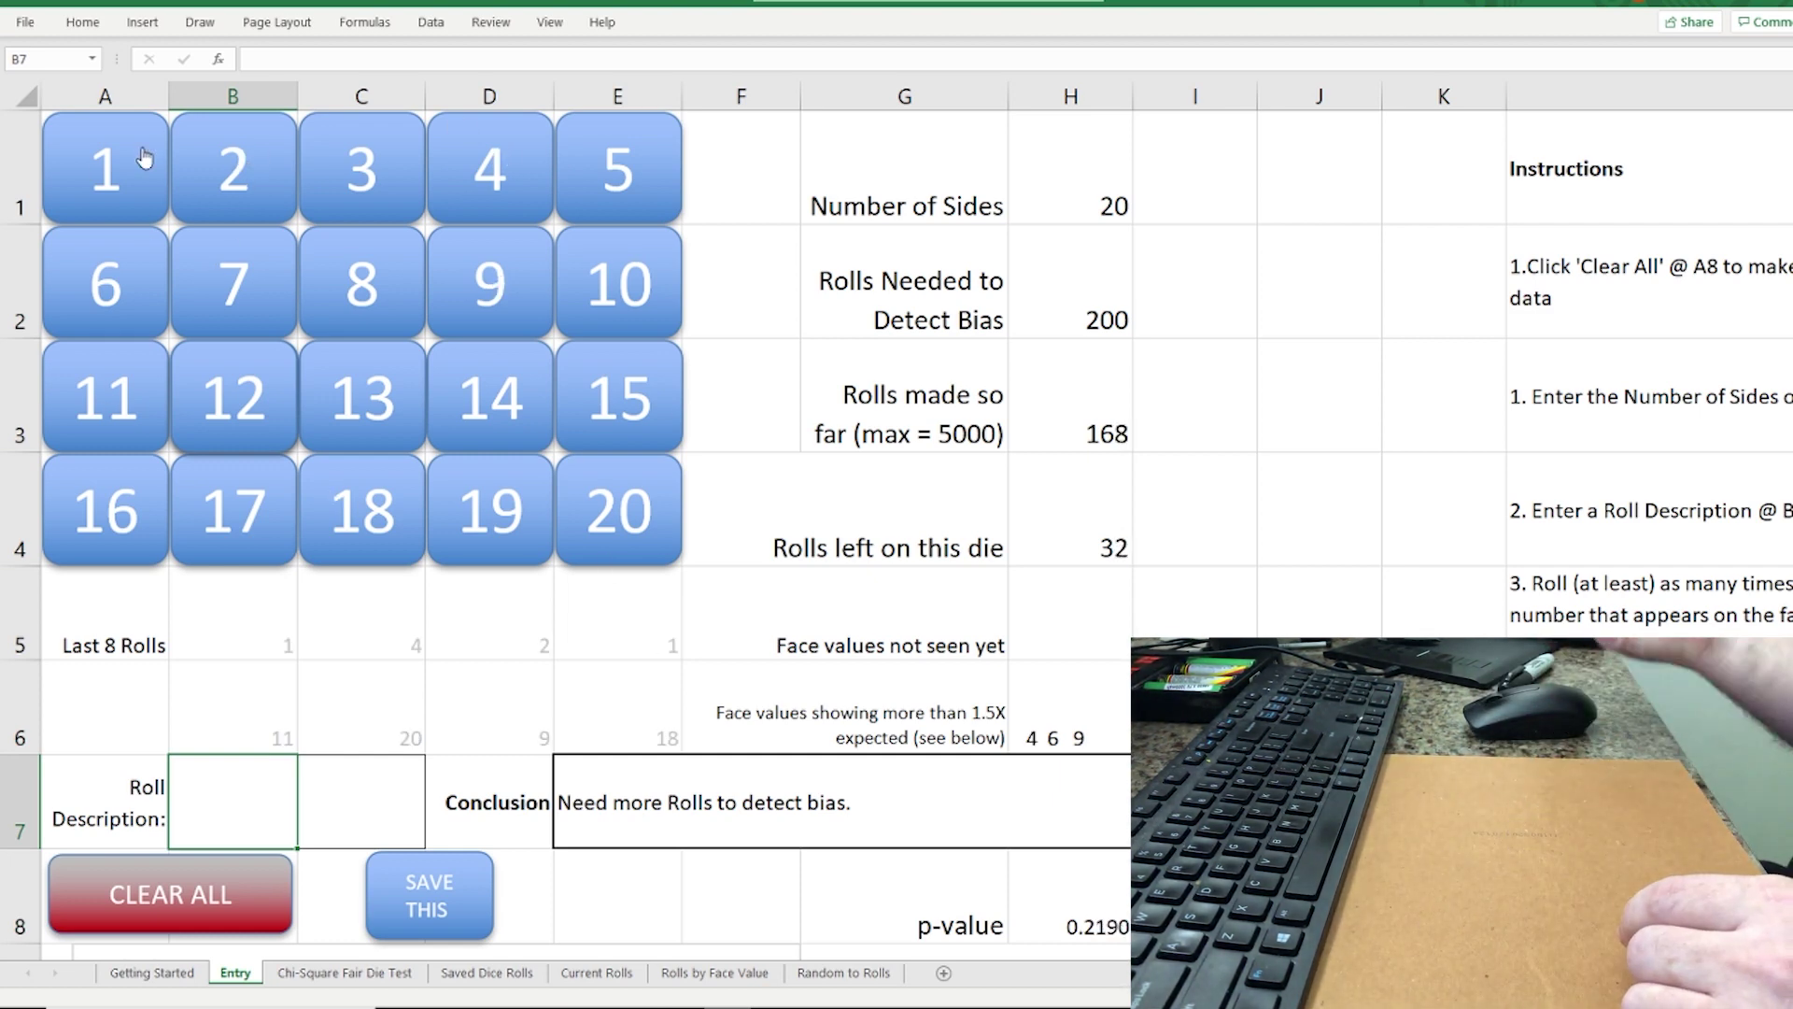
pyautogui.click(624, 282)
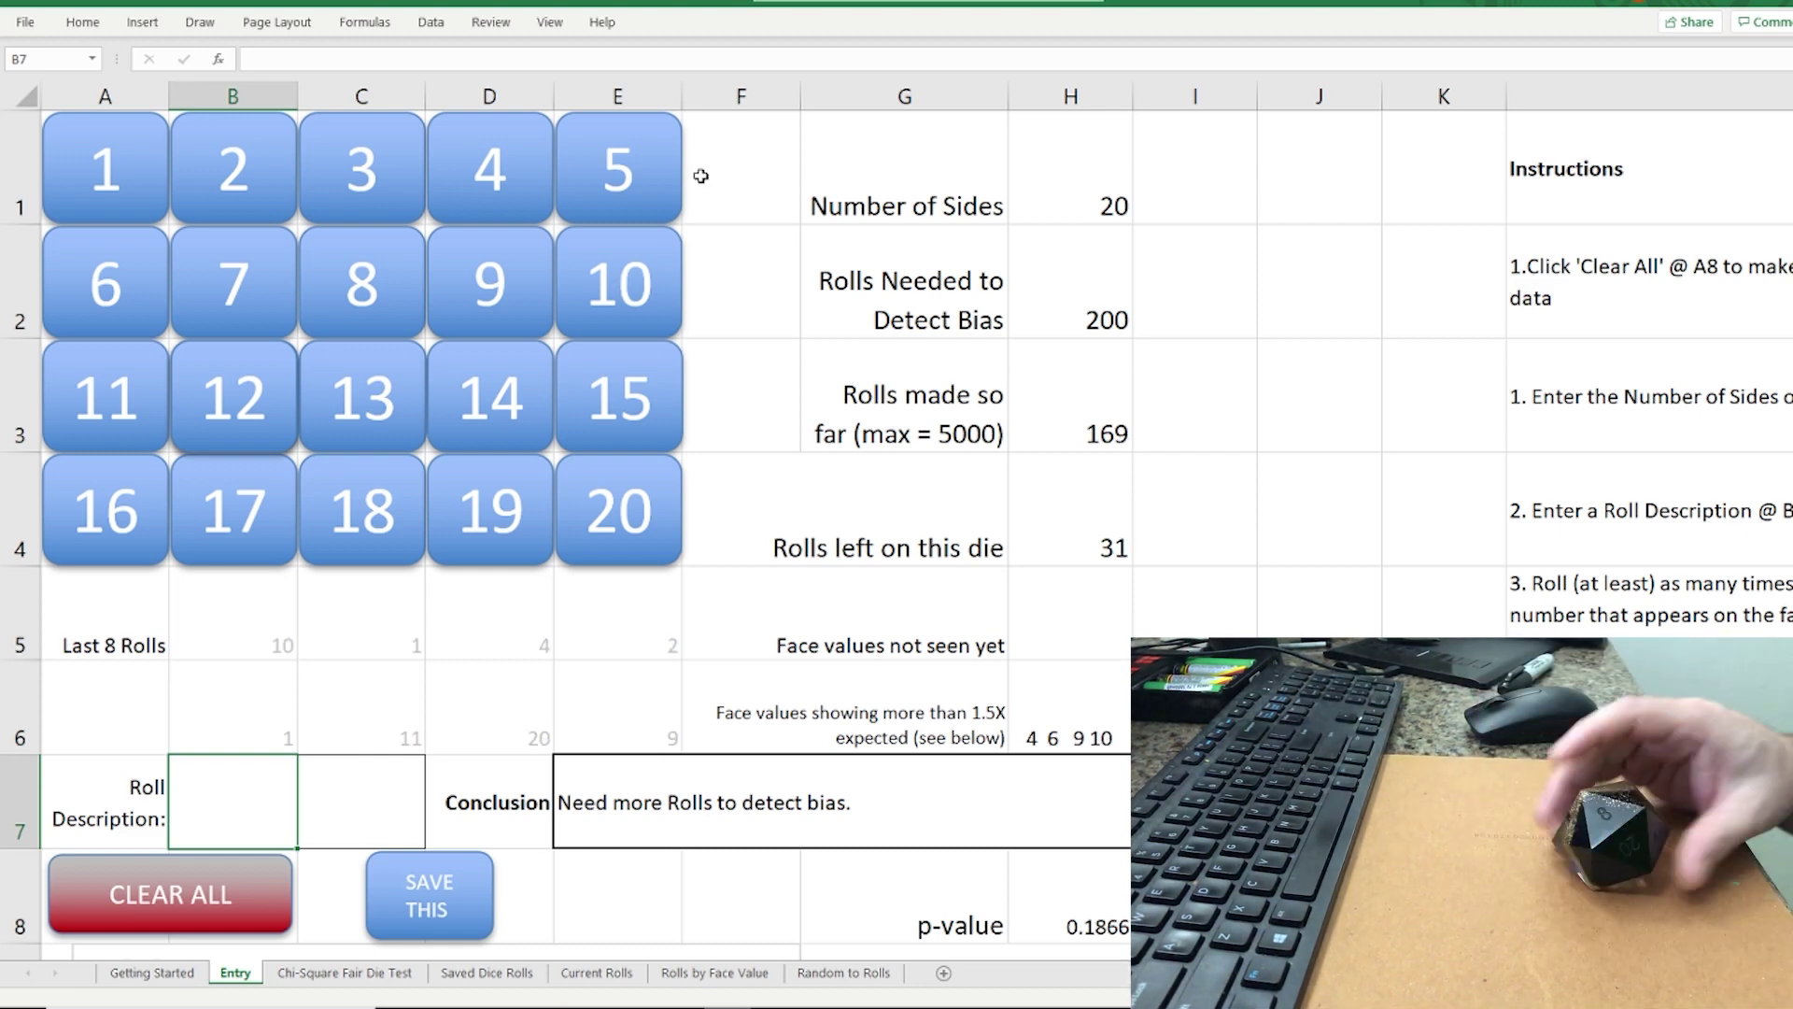
pyautogui.click(645, 172)
pyautogui.click(618, 511)
pyautogui.click(106, 511)
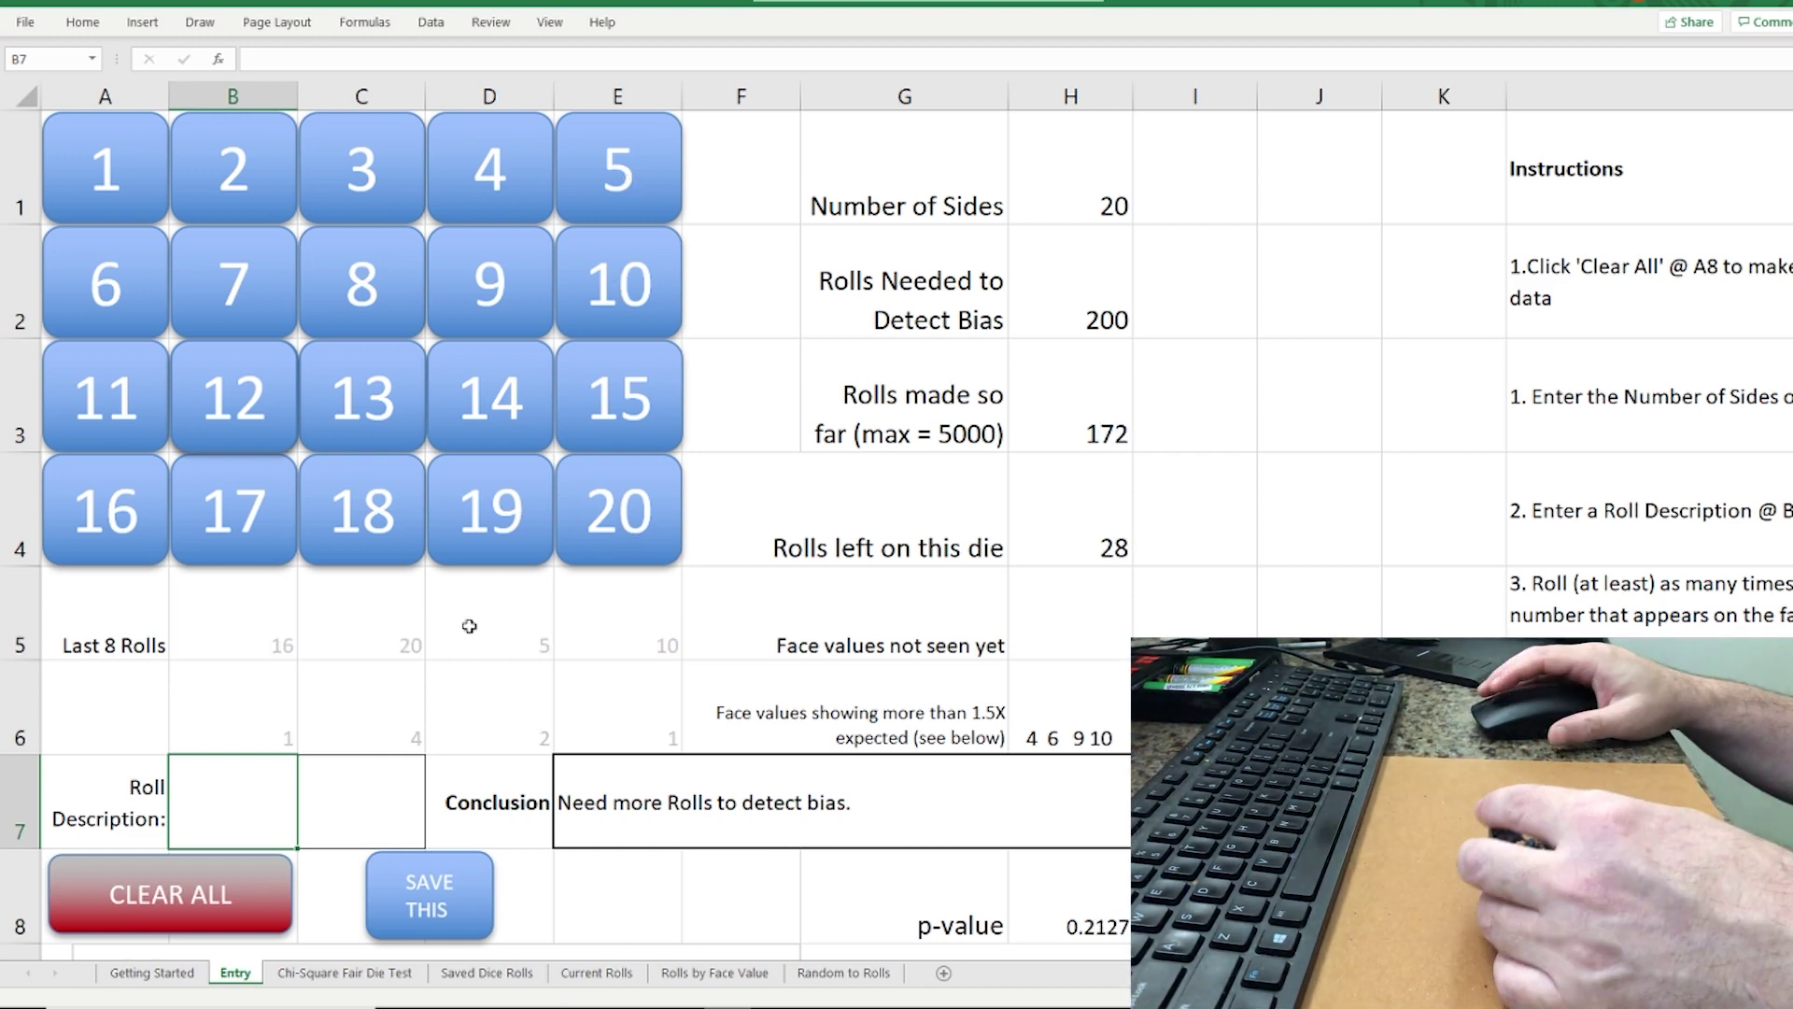
pyautogui.click(361, 282)
pyautogui.click(116, 174)
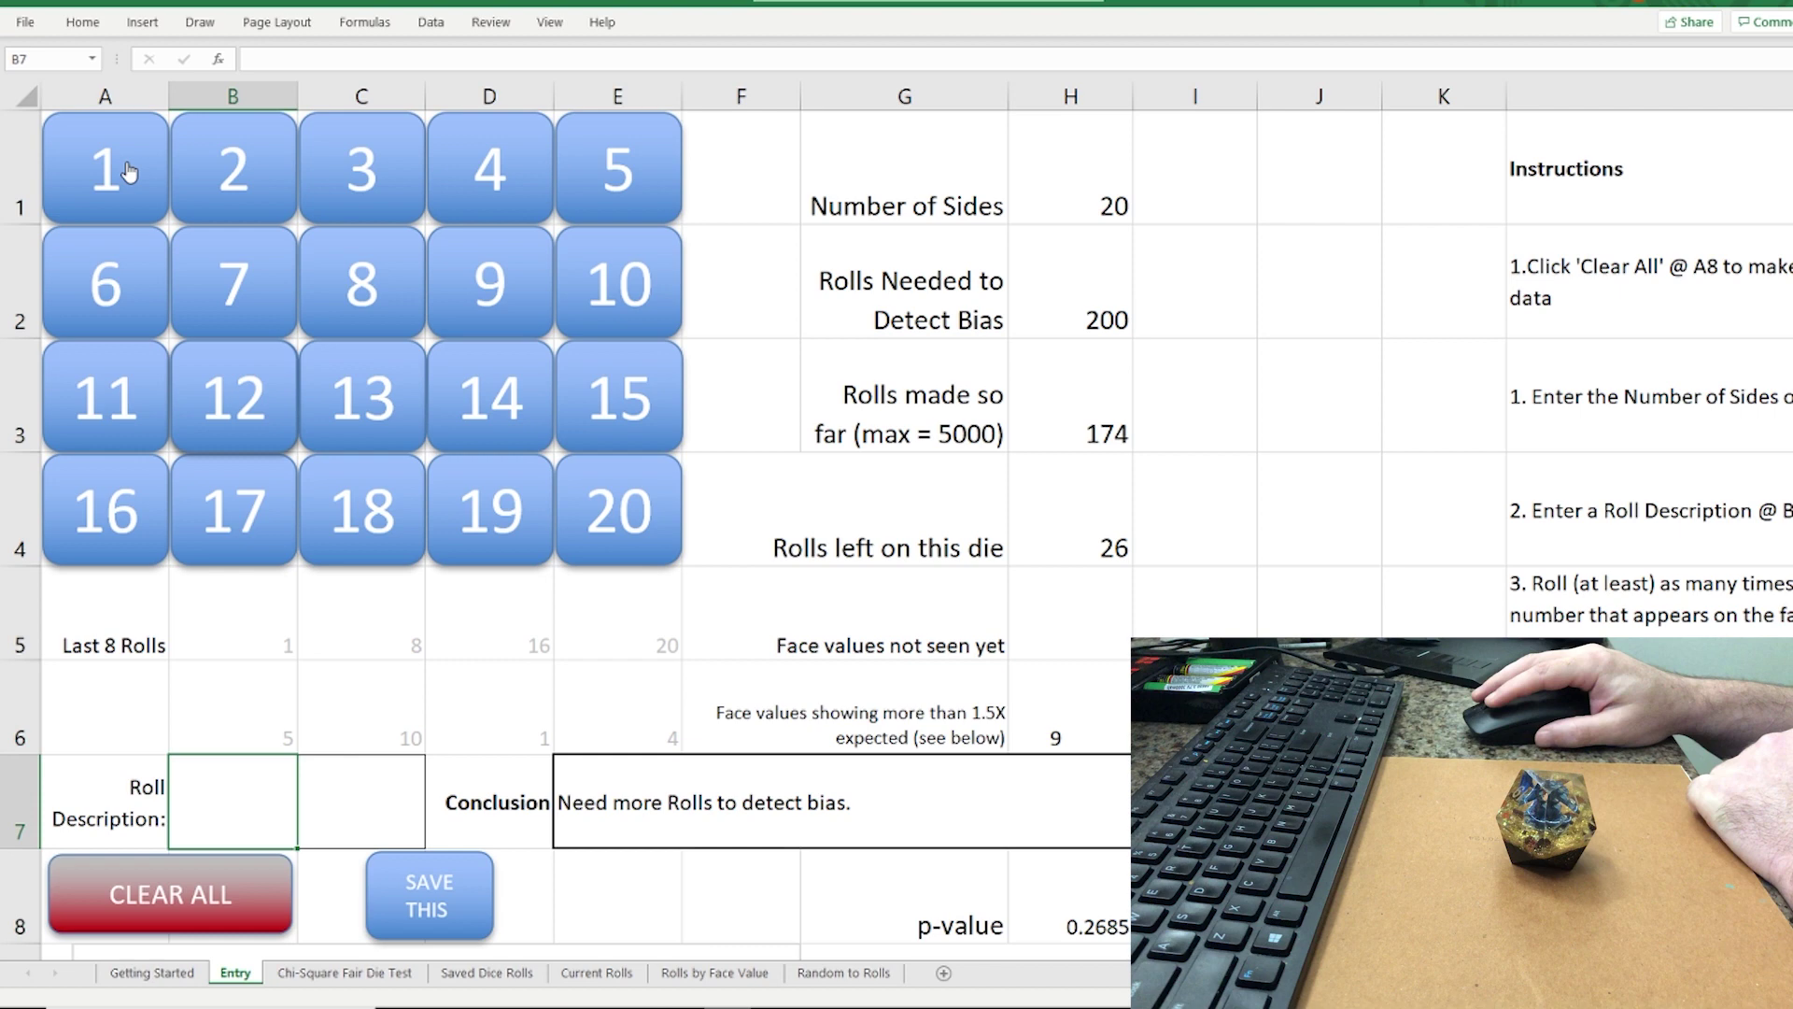
pyautogui.click(78, 507)
pyautogui.click(373, 560)
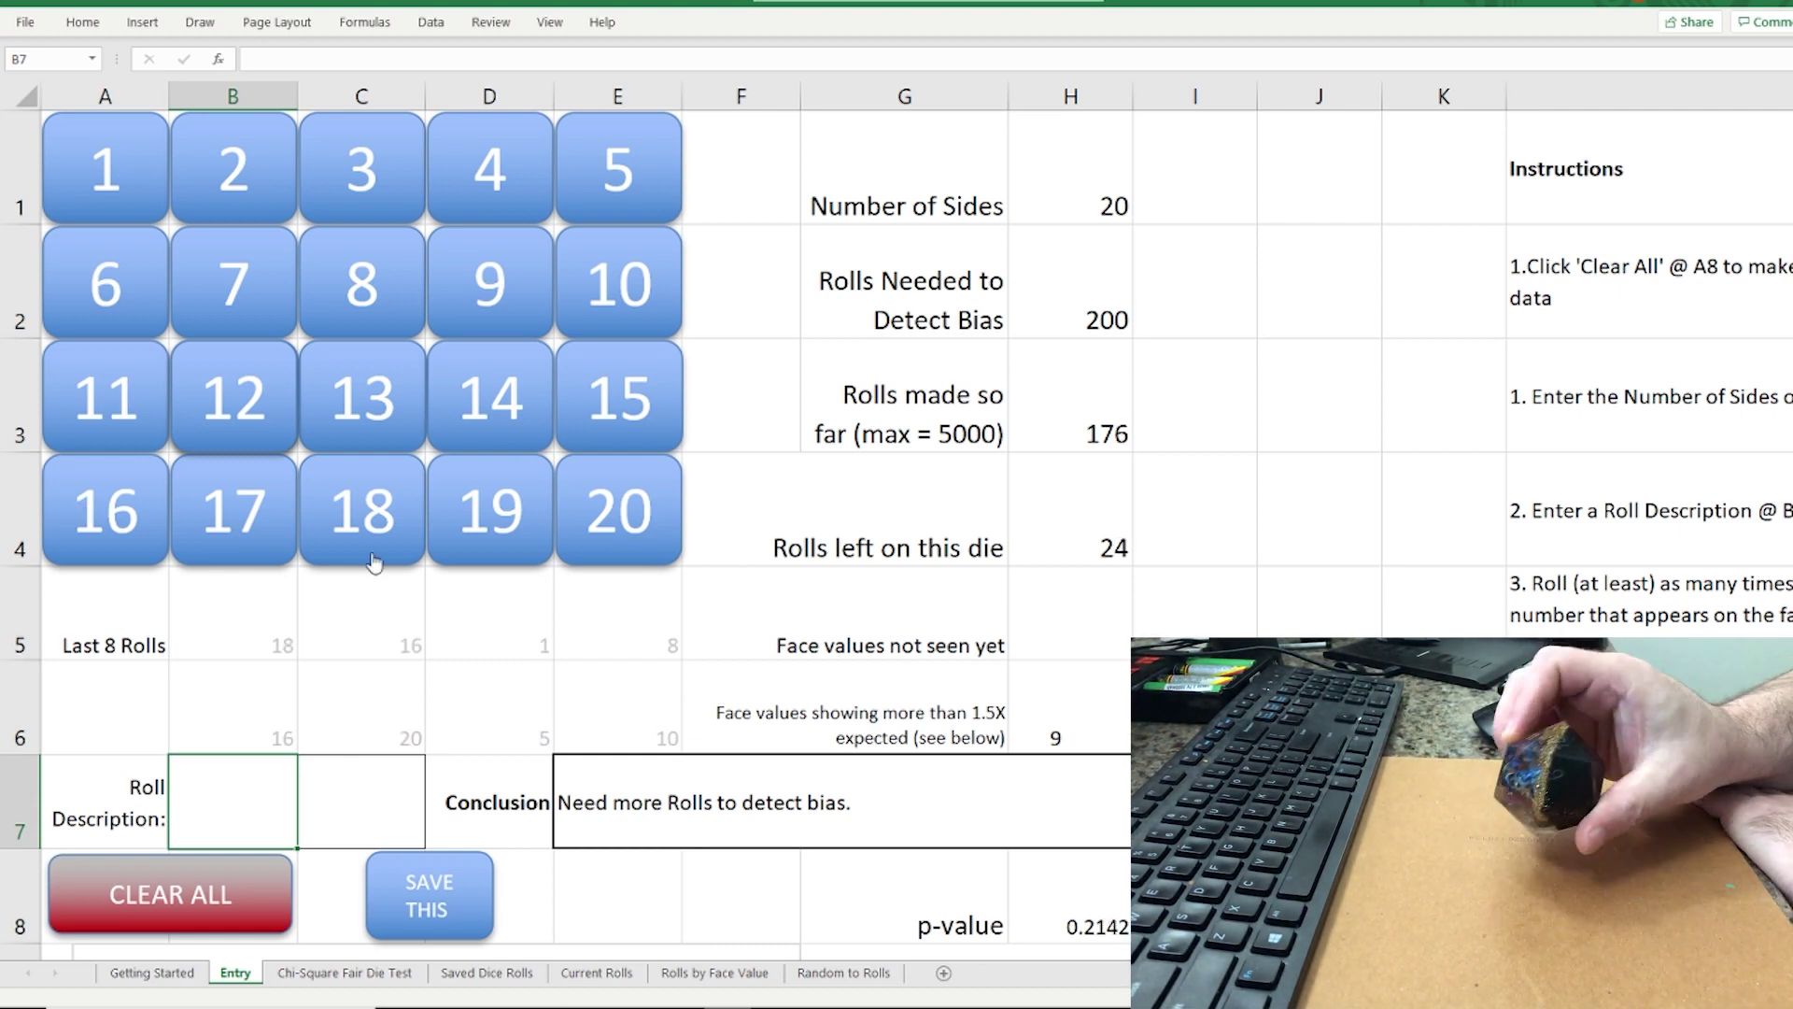
pyautogui.click(257, 541)
pyautogui.click(250, 414)
pyautogui.click(576, 414)
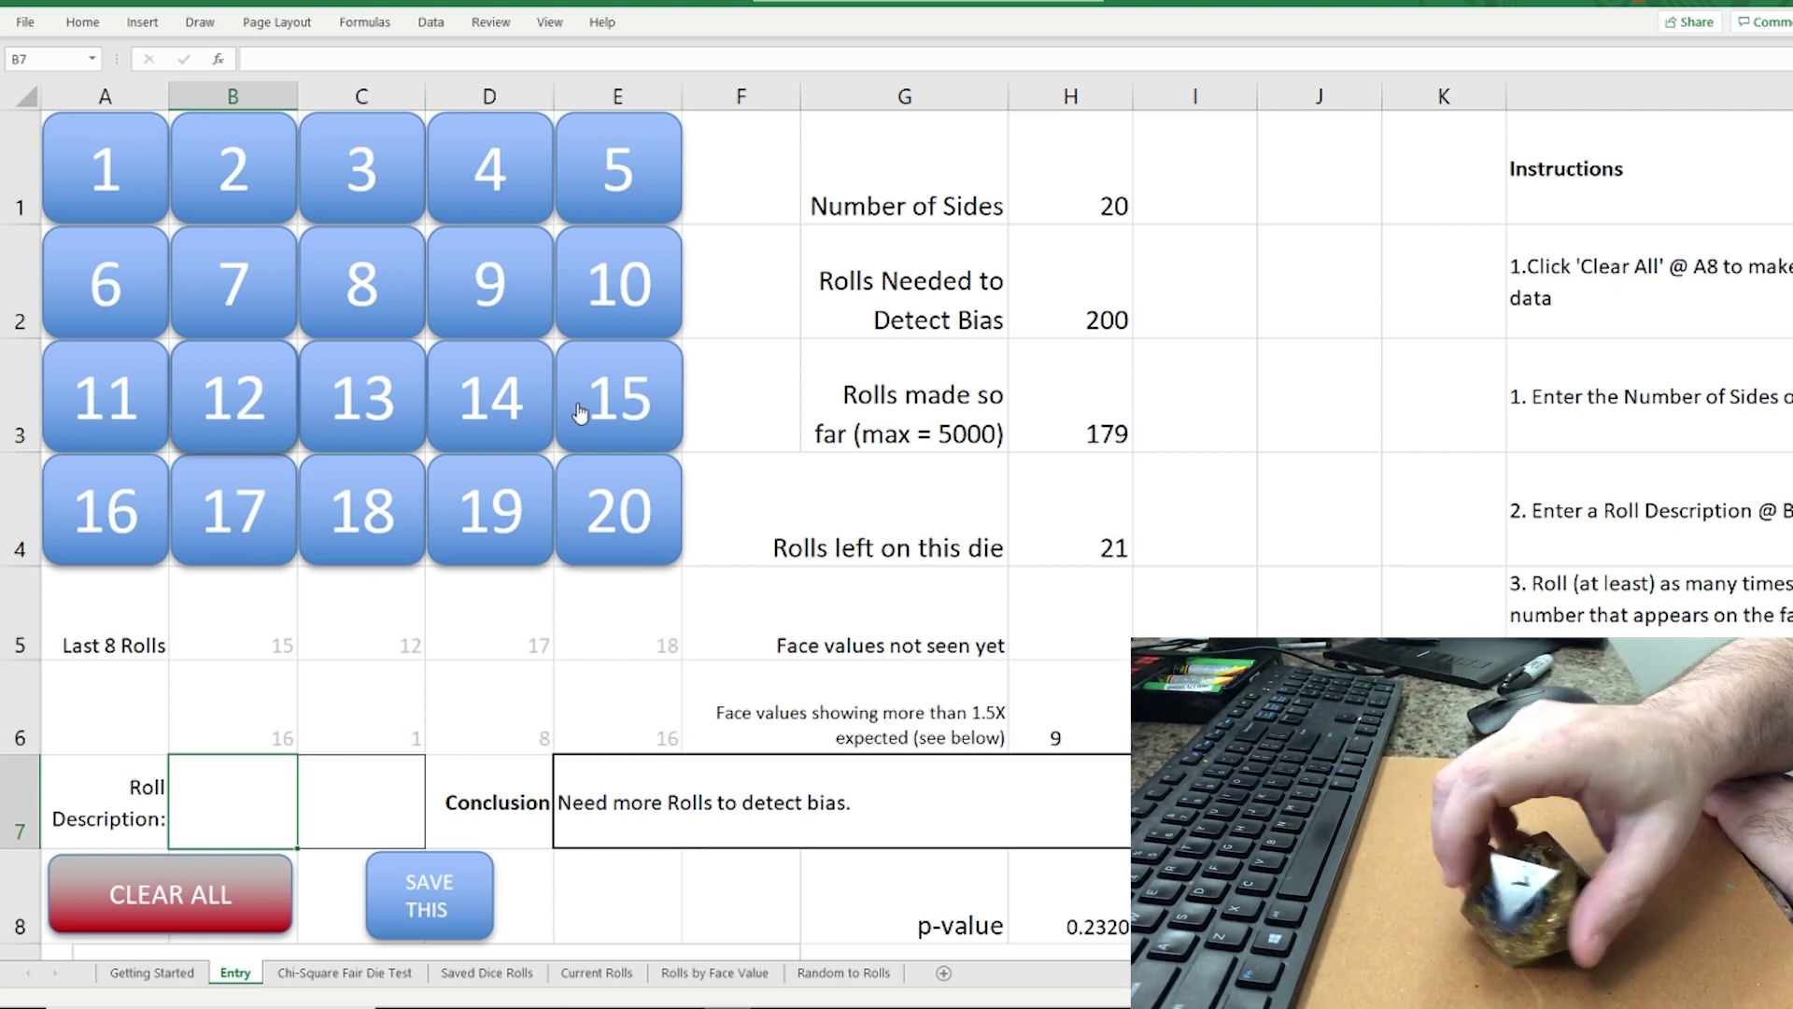
# Log the last 21 rolls (9, 11, 14, 14, 14, 3, …), ending with a 17 as roll 200
pyautogui.click(513, 296)
pyautogui.click(145, 413)
pyautogui.click(526, 430)
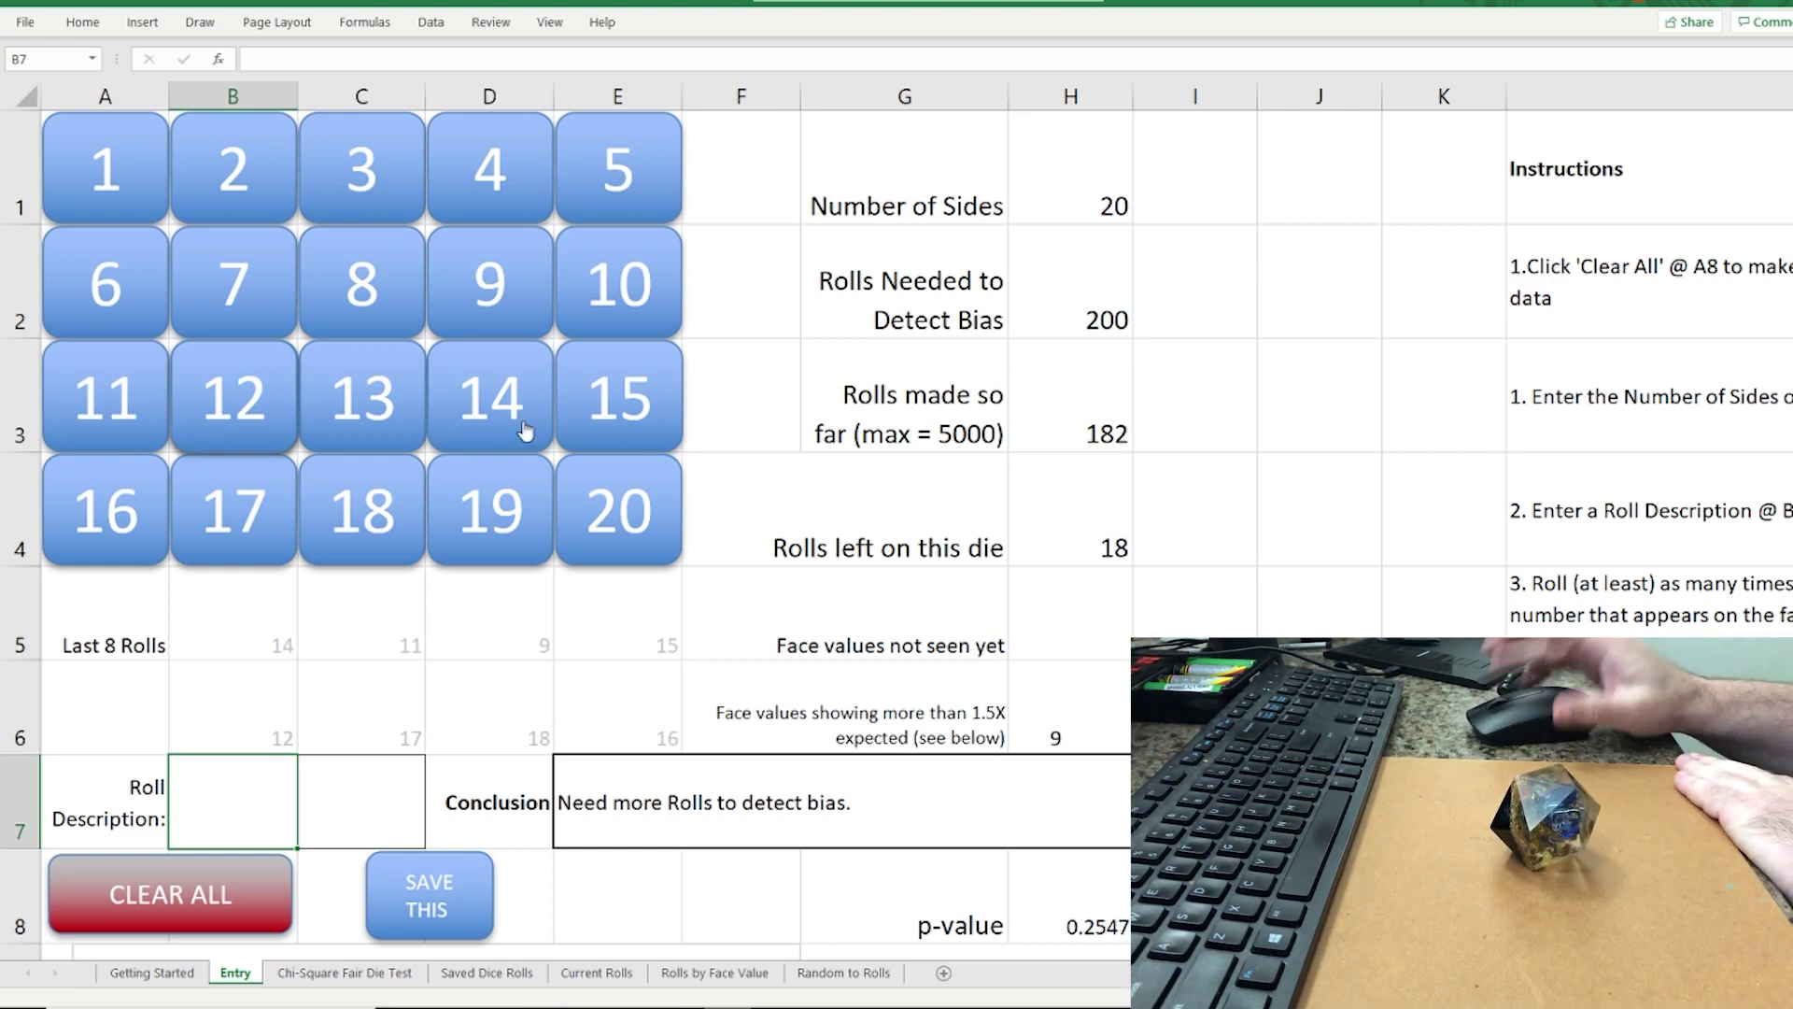
pyautogui.click(498, 439)
pyautogui.click(537, 422)
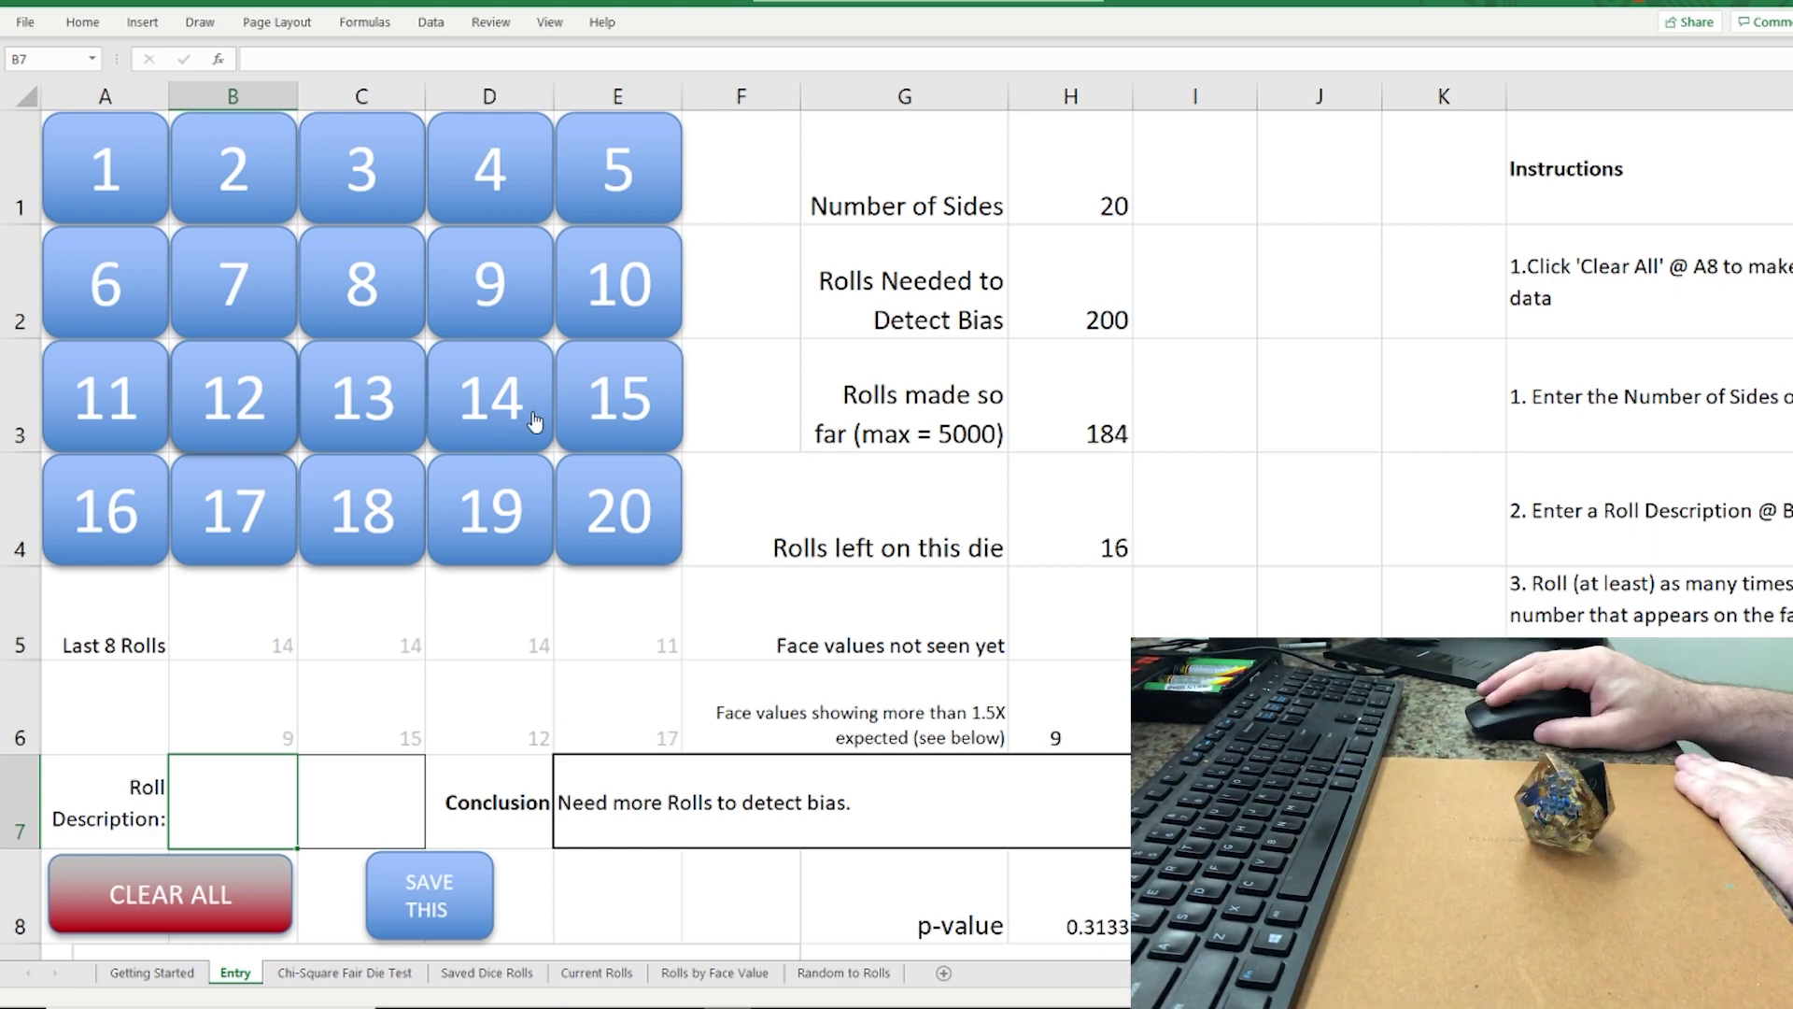
pyautogui.click(383, 183)
pyautogui.click(244, 507)
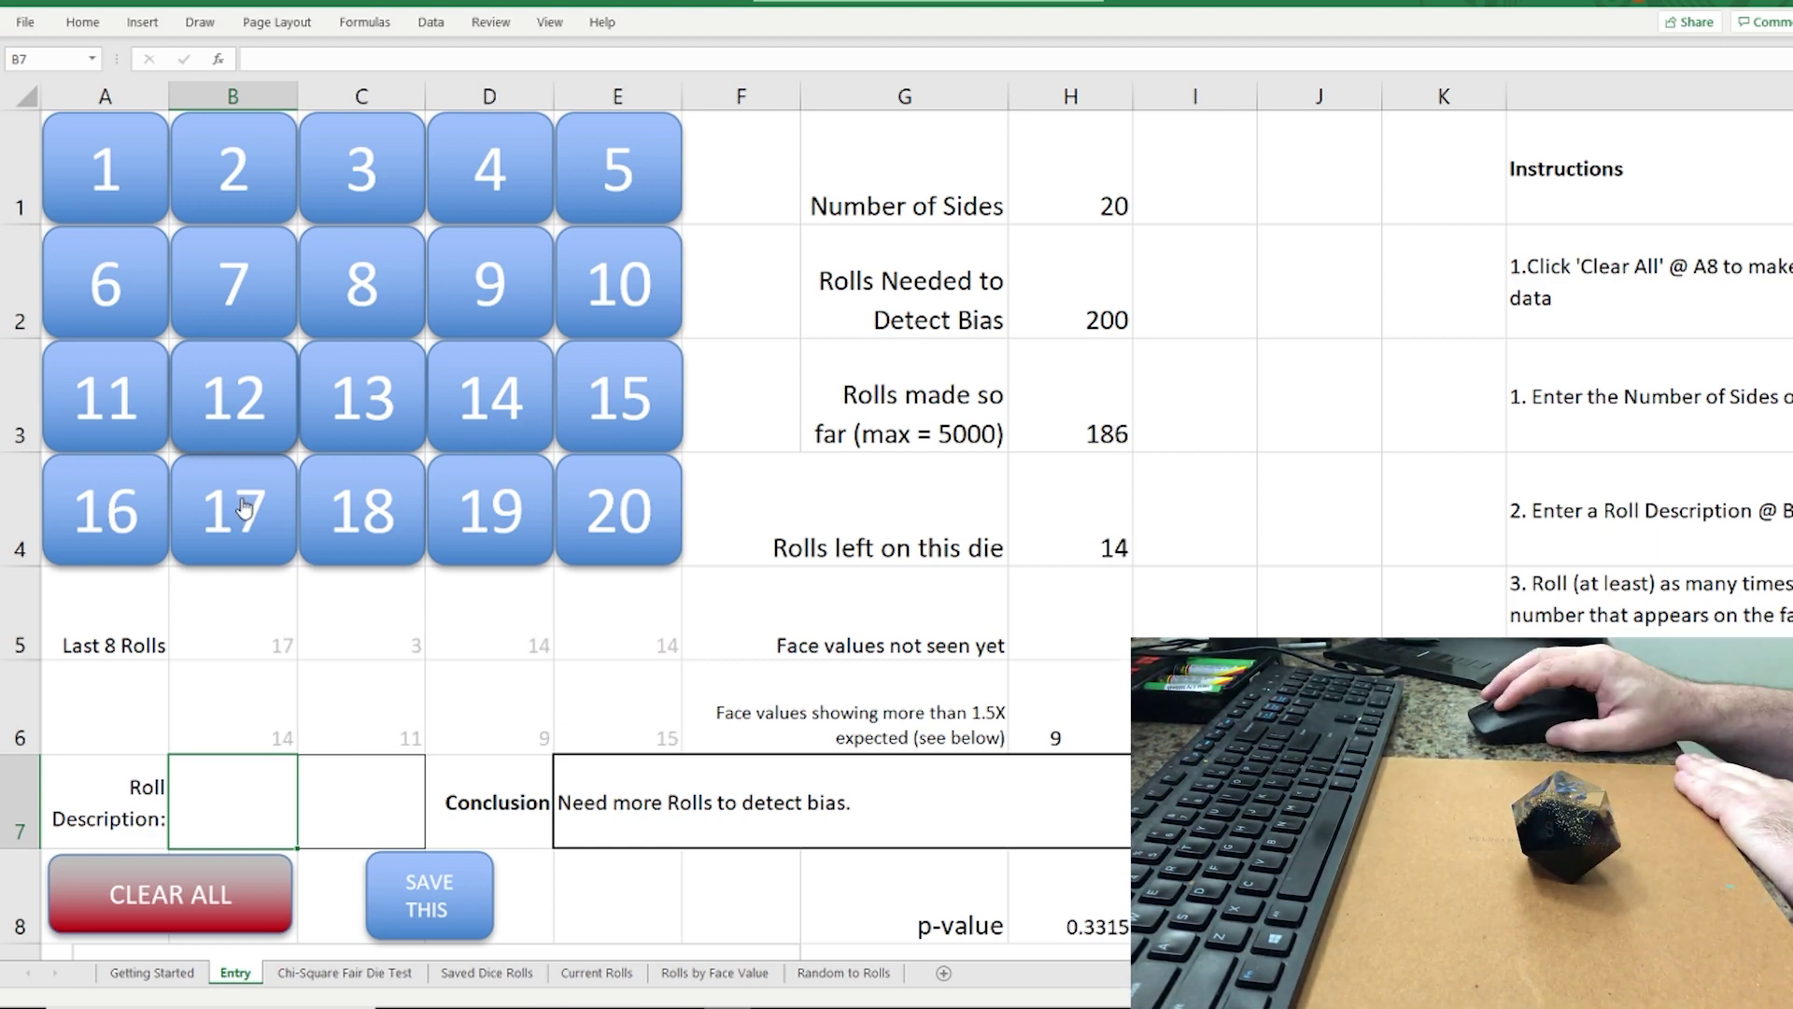
pyautogui.click(234, 283)
pyautogui.click(241, 394)
pyautogui.click(598, 394)
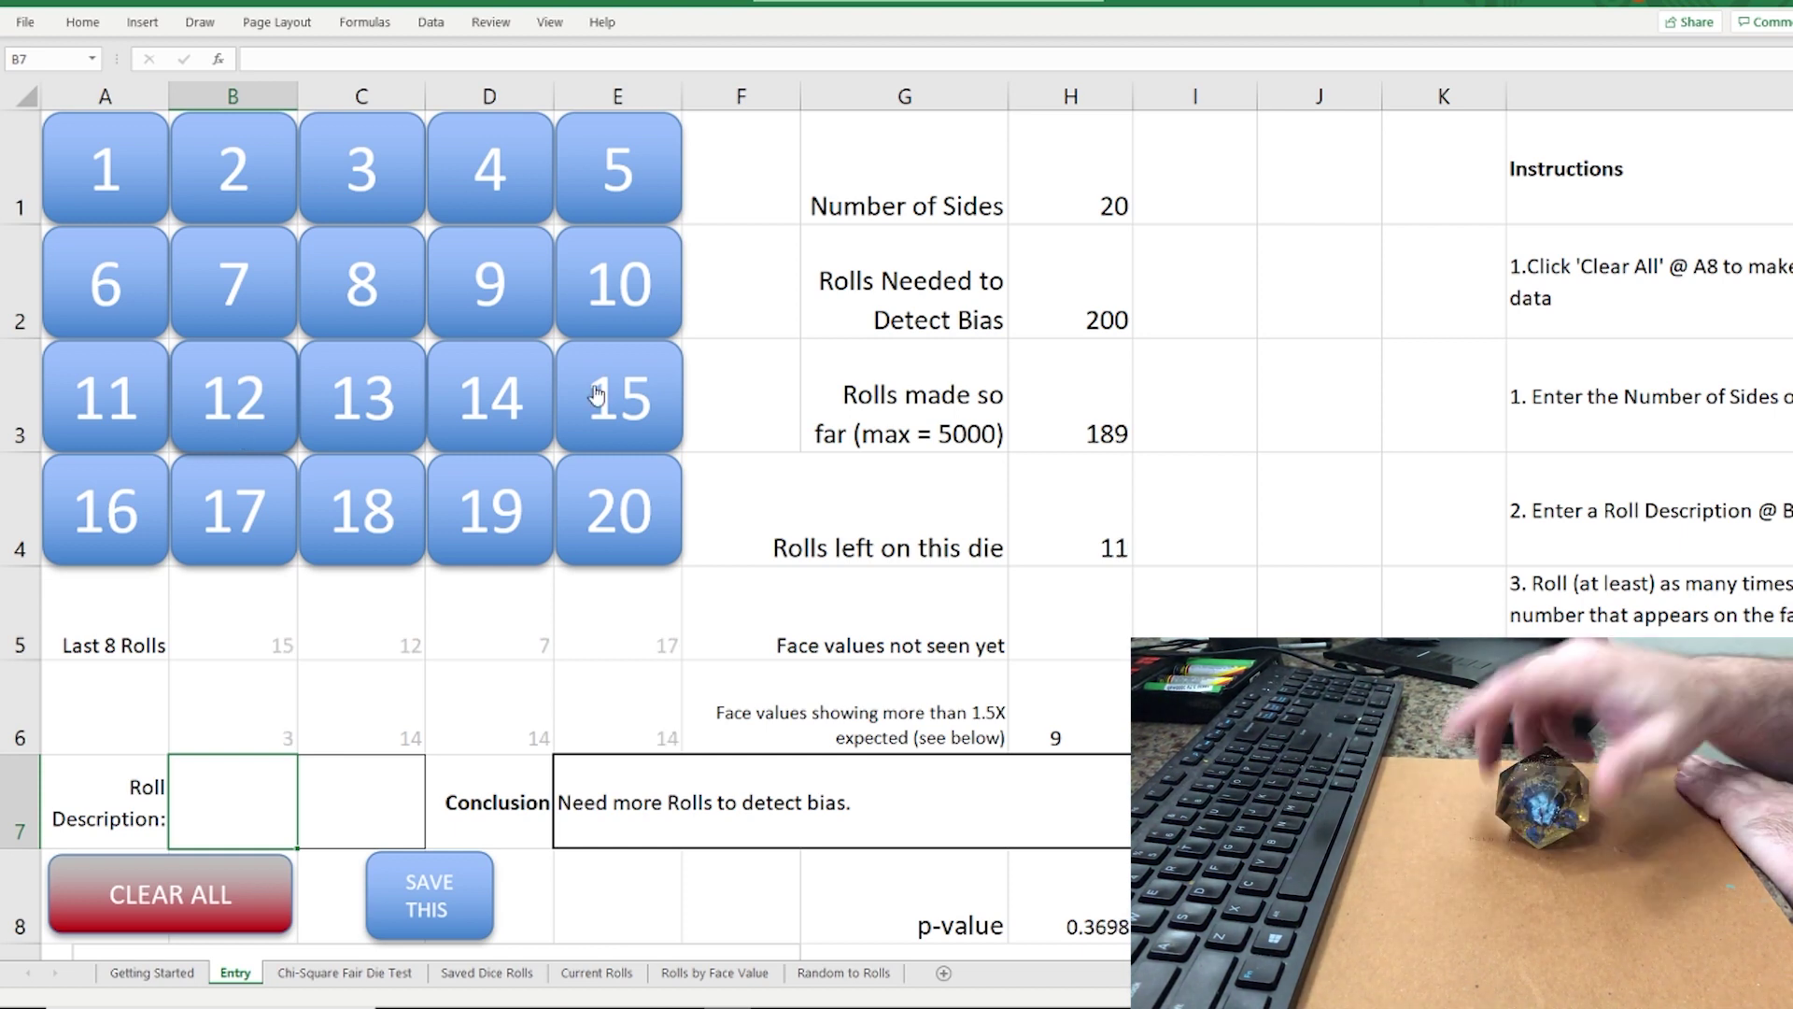
pyautogui.click(263, 504)
pyautogui.click(120, 181)
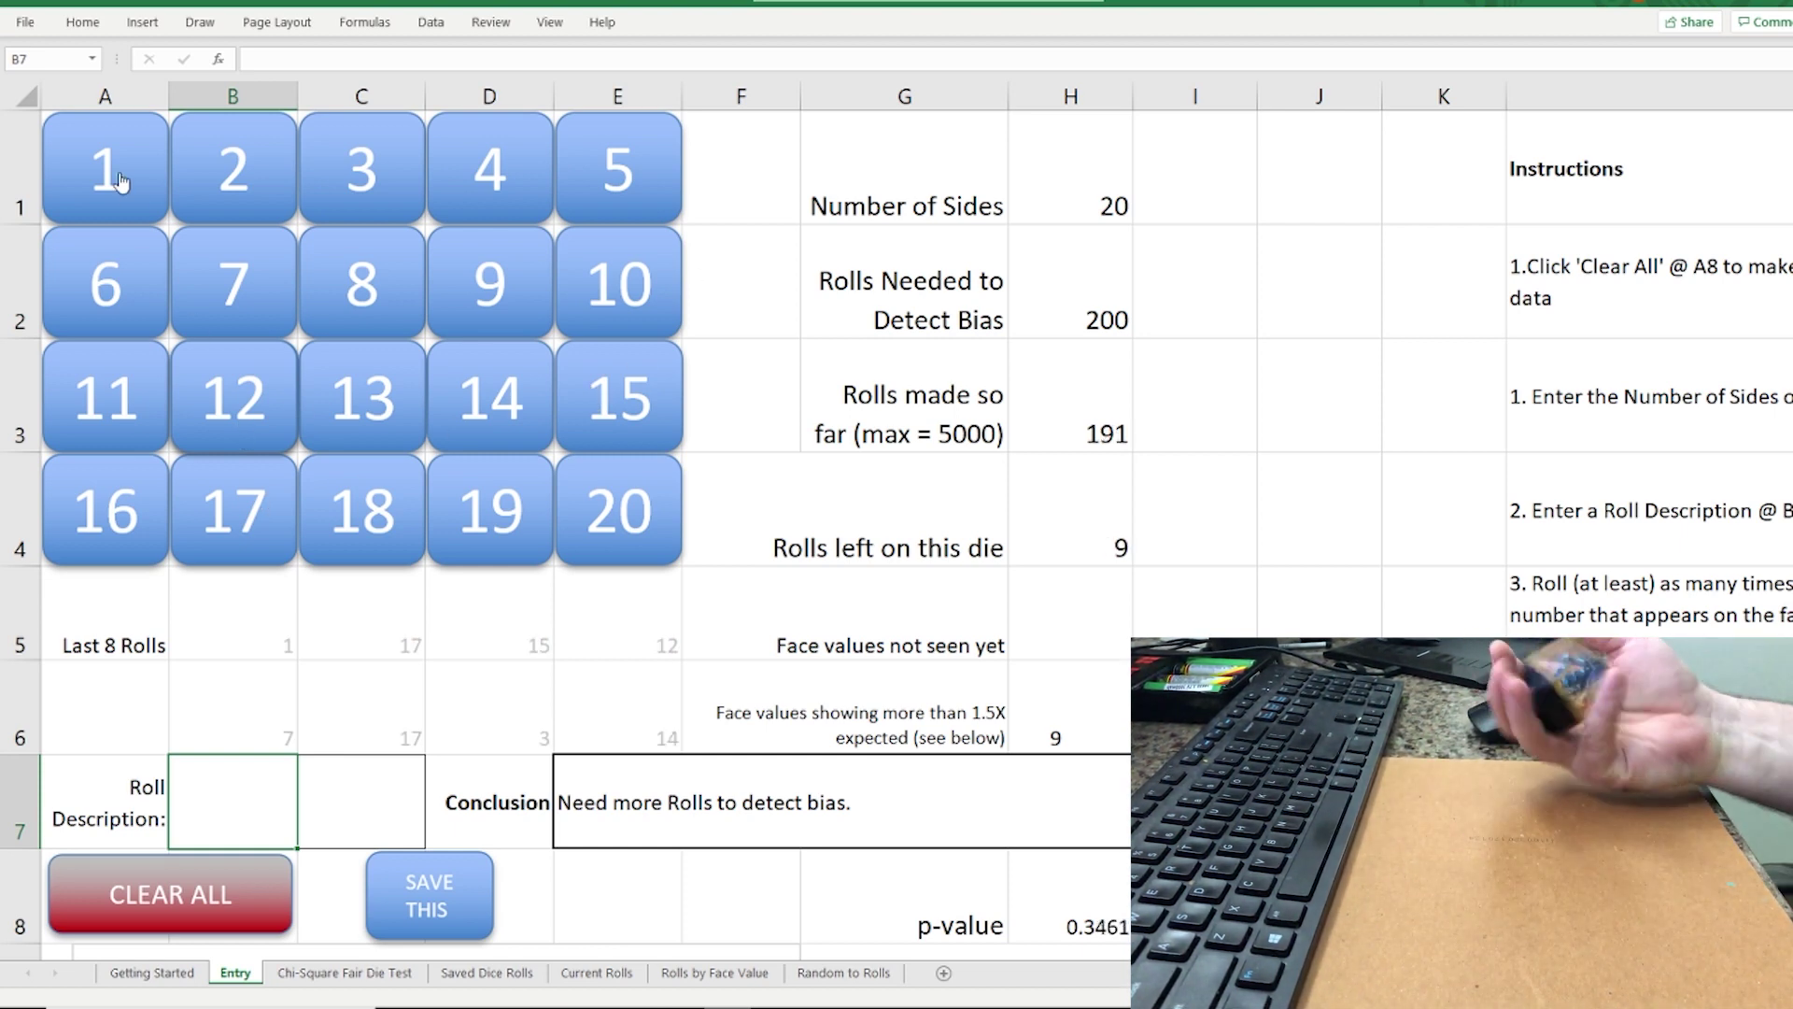
pyautogui.click(257, 505)
pyautogui.click(234, 394)
pyautogui.click(120, 508)
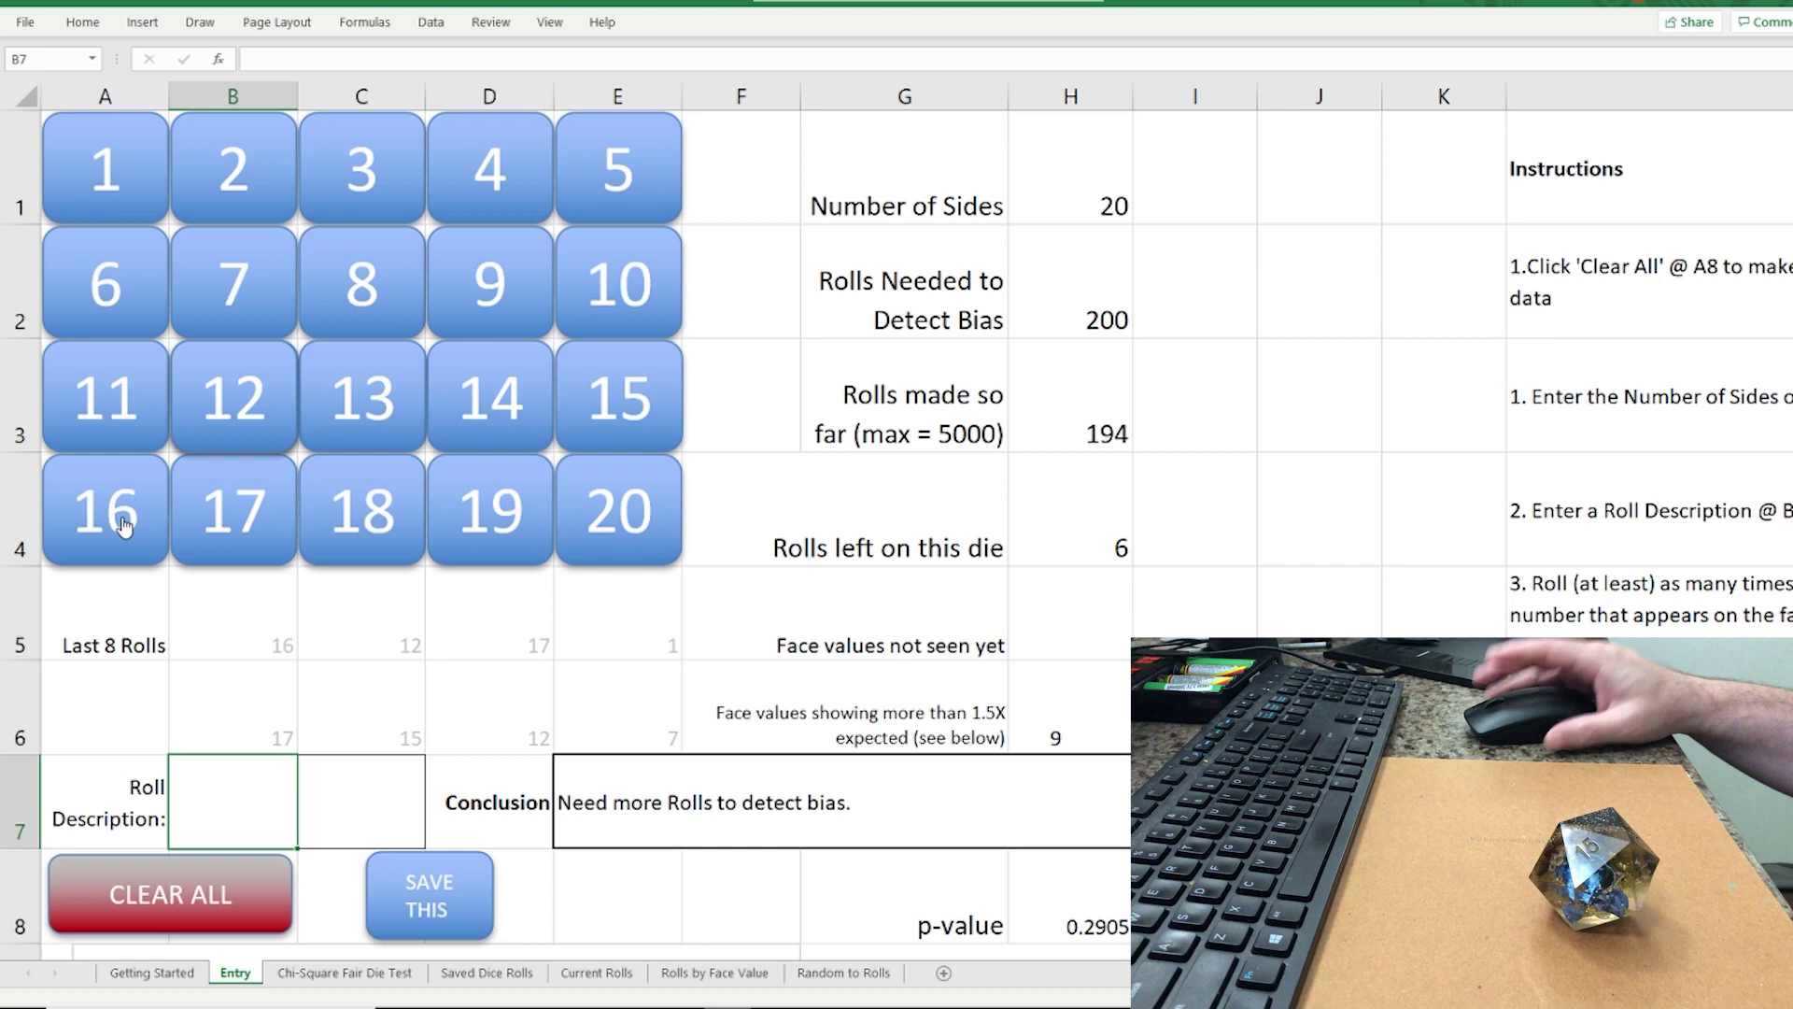
pyautogui.click(233, 217)
pyautogui.click(374, 411)
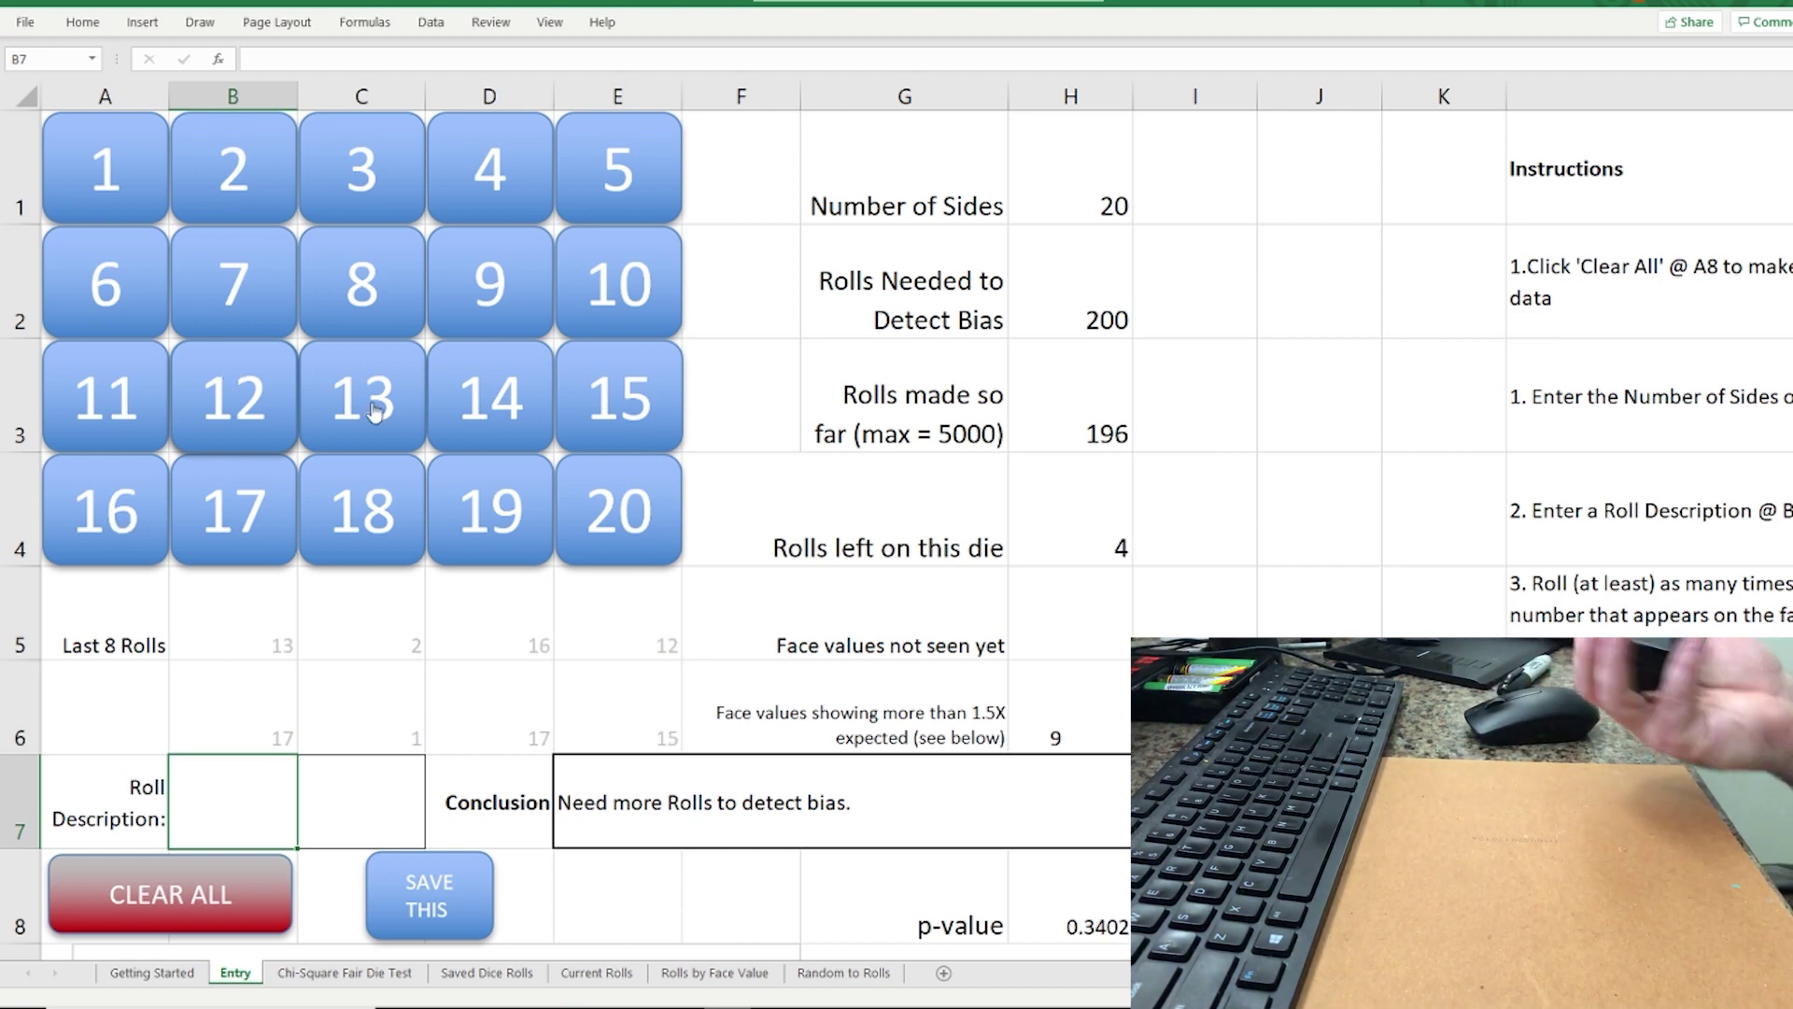
pyautogui.click(415, 275)
pyautogui.click(341, 505)
pyautogui.click(482, 390)
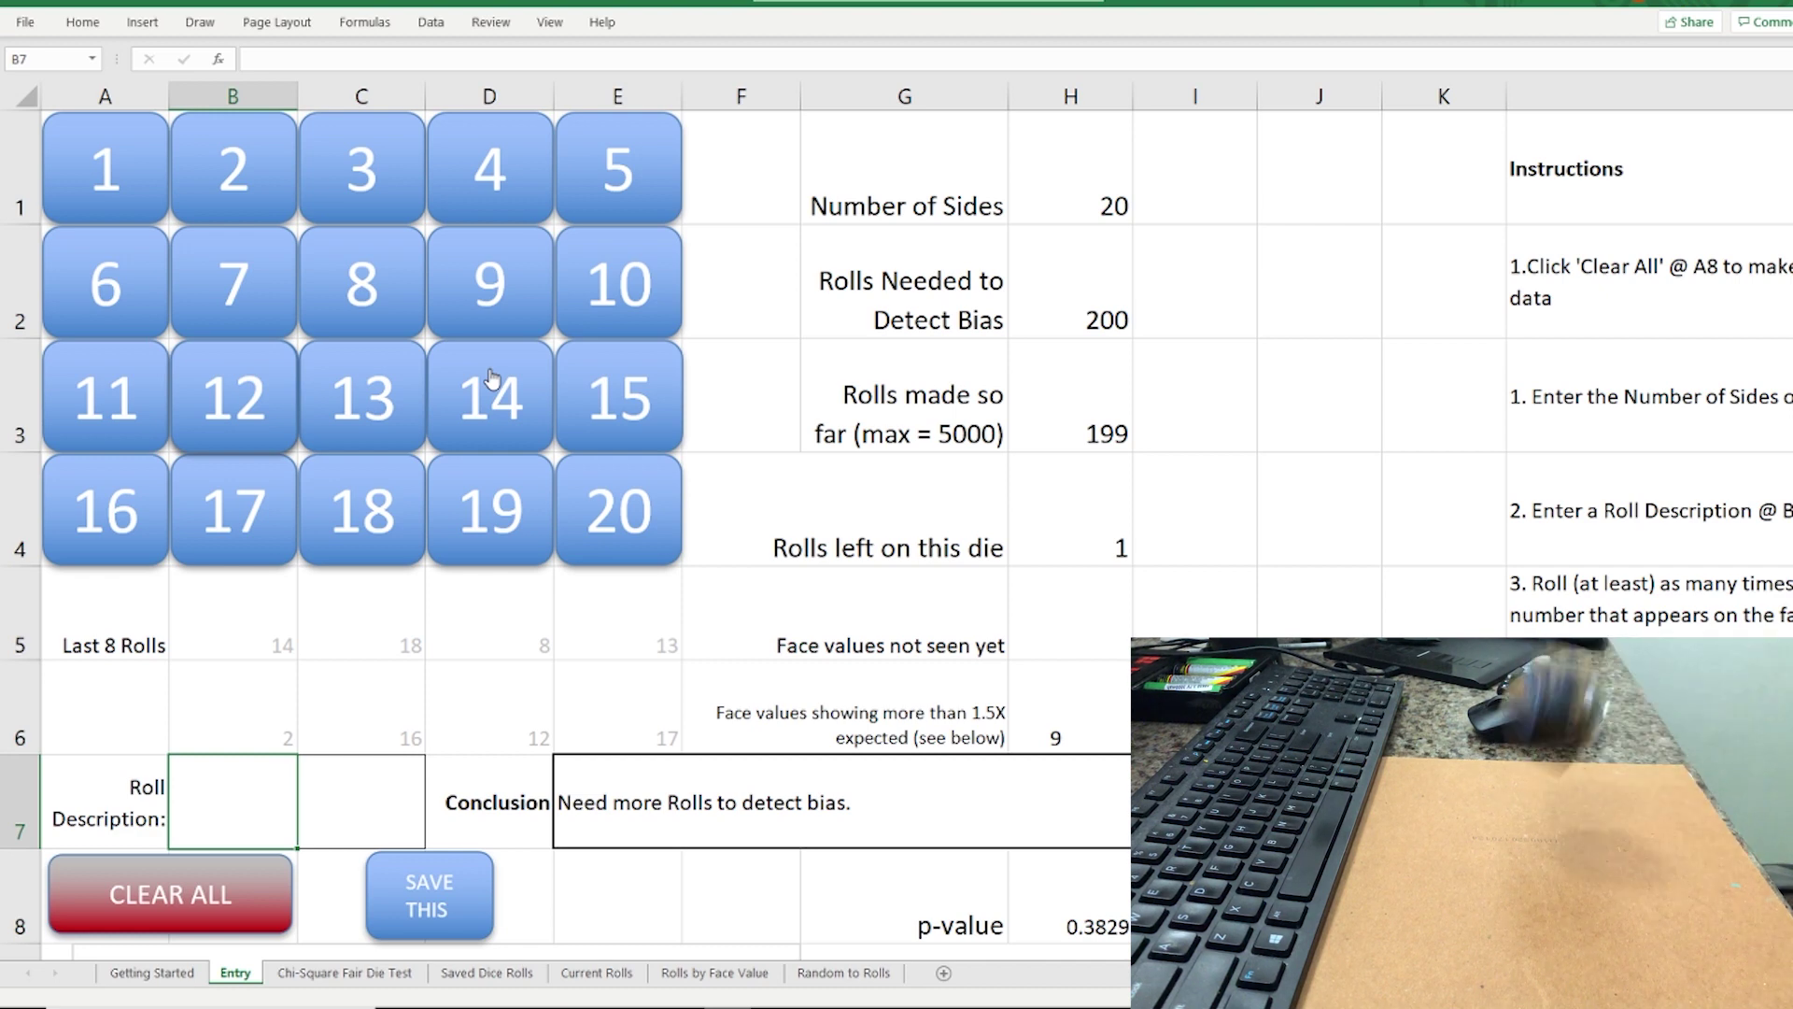
pyautogui.click(229, 477)
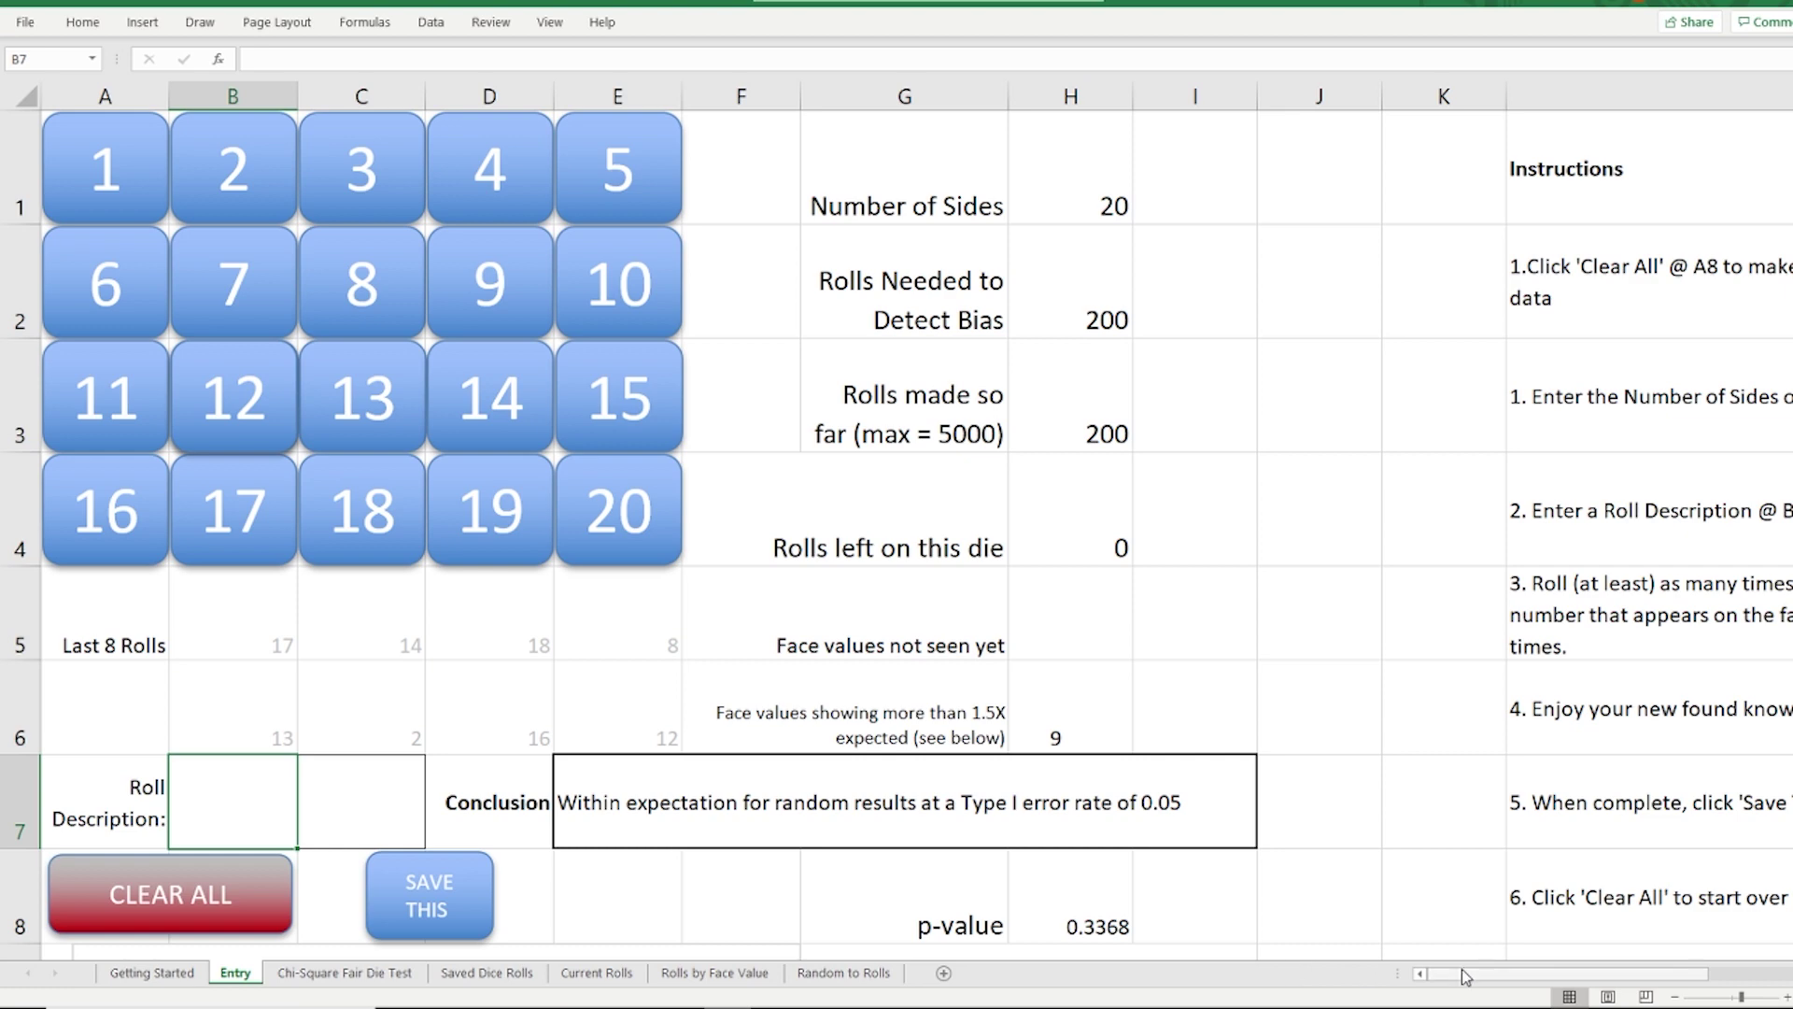
pyautogui.moveTo(1464, 975); pyautogui.dragTo(1567, 974)
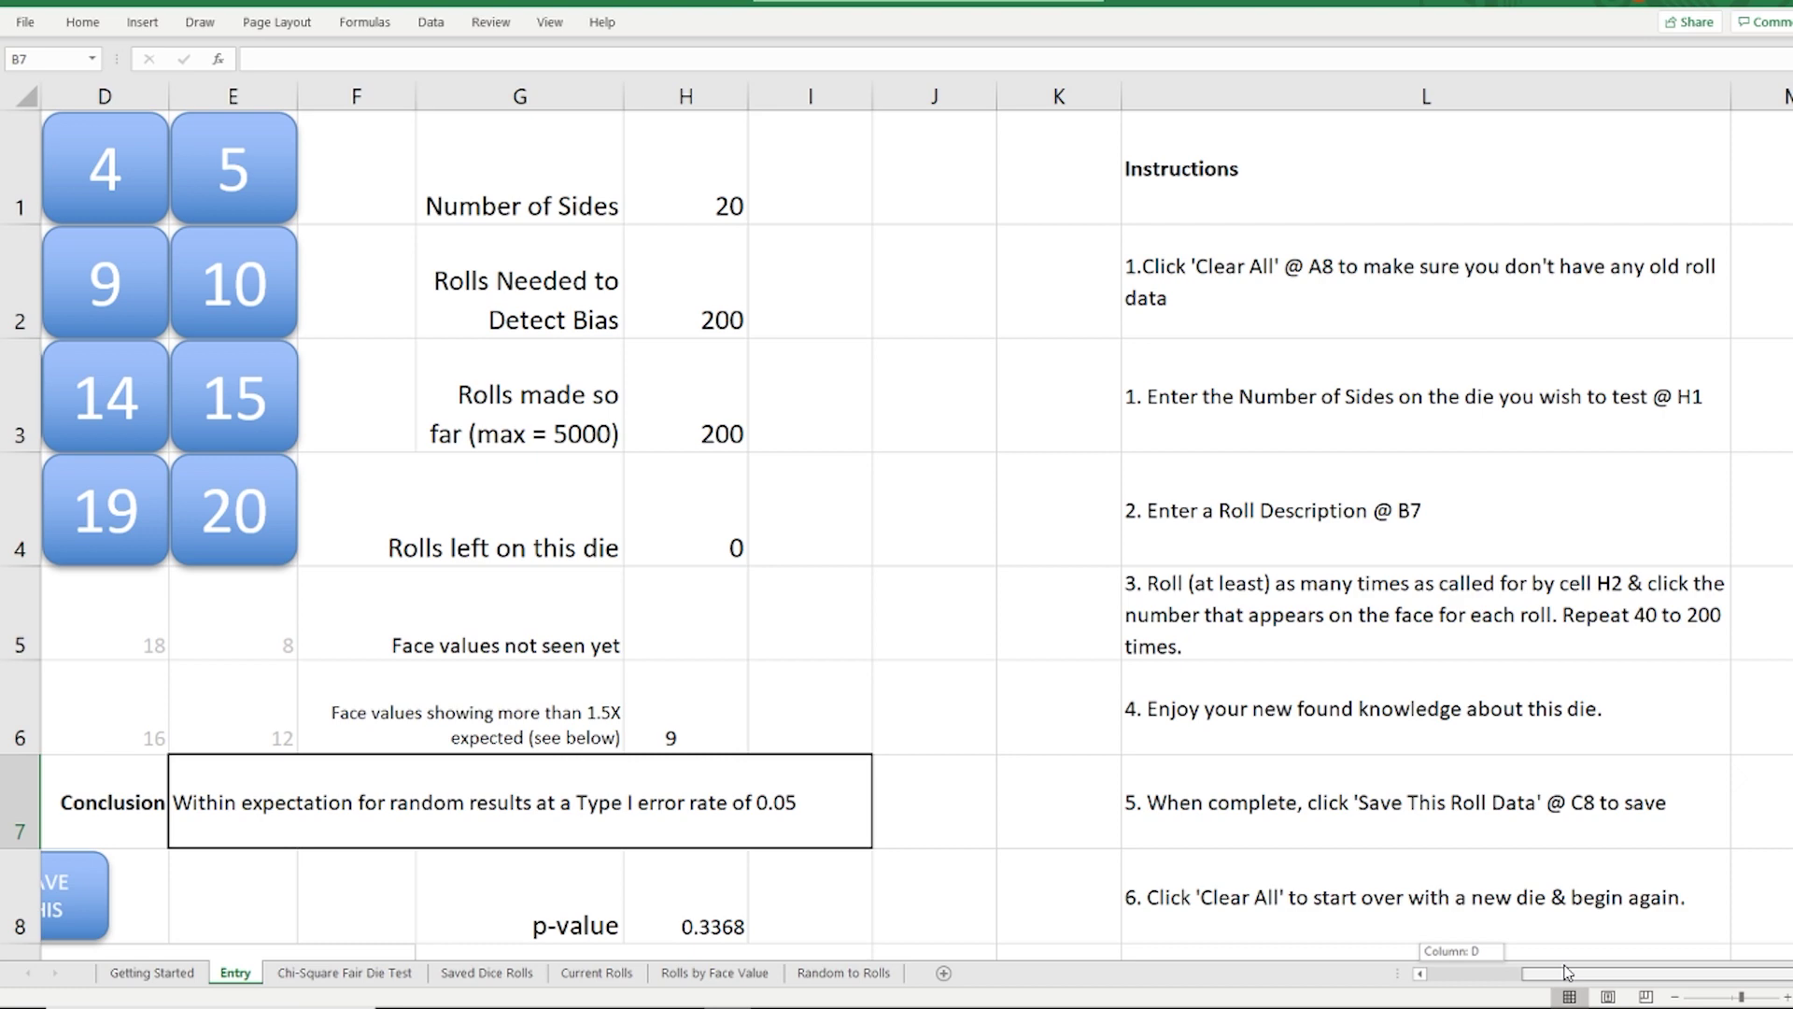
pyautogui.moveTo(1567, 971); pyautogui.dragTo(1471, 972)
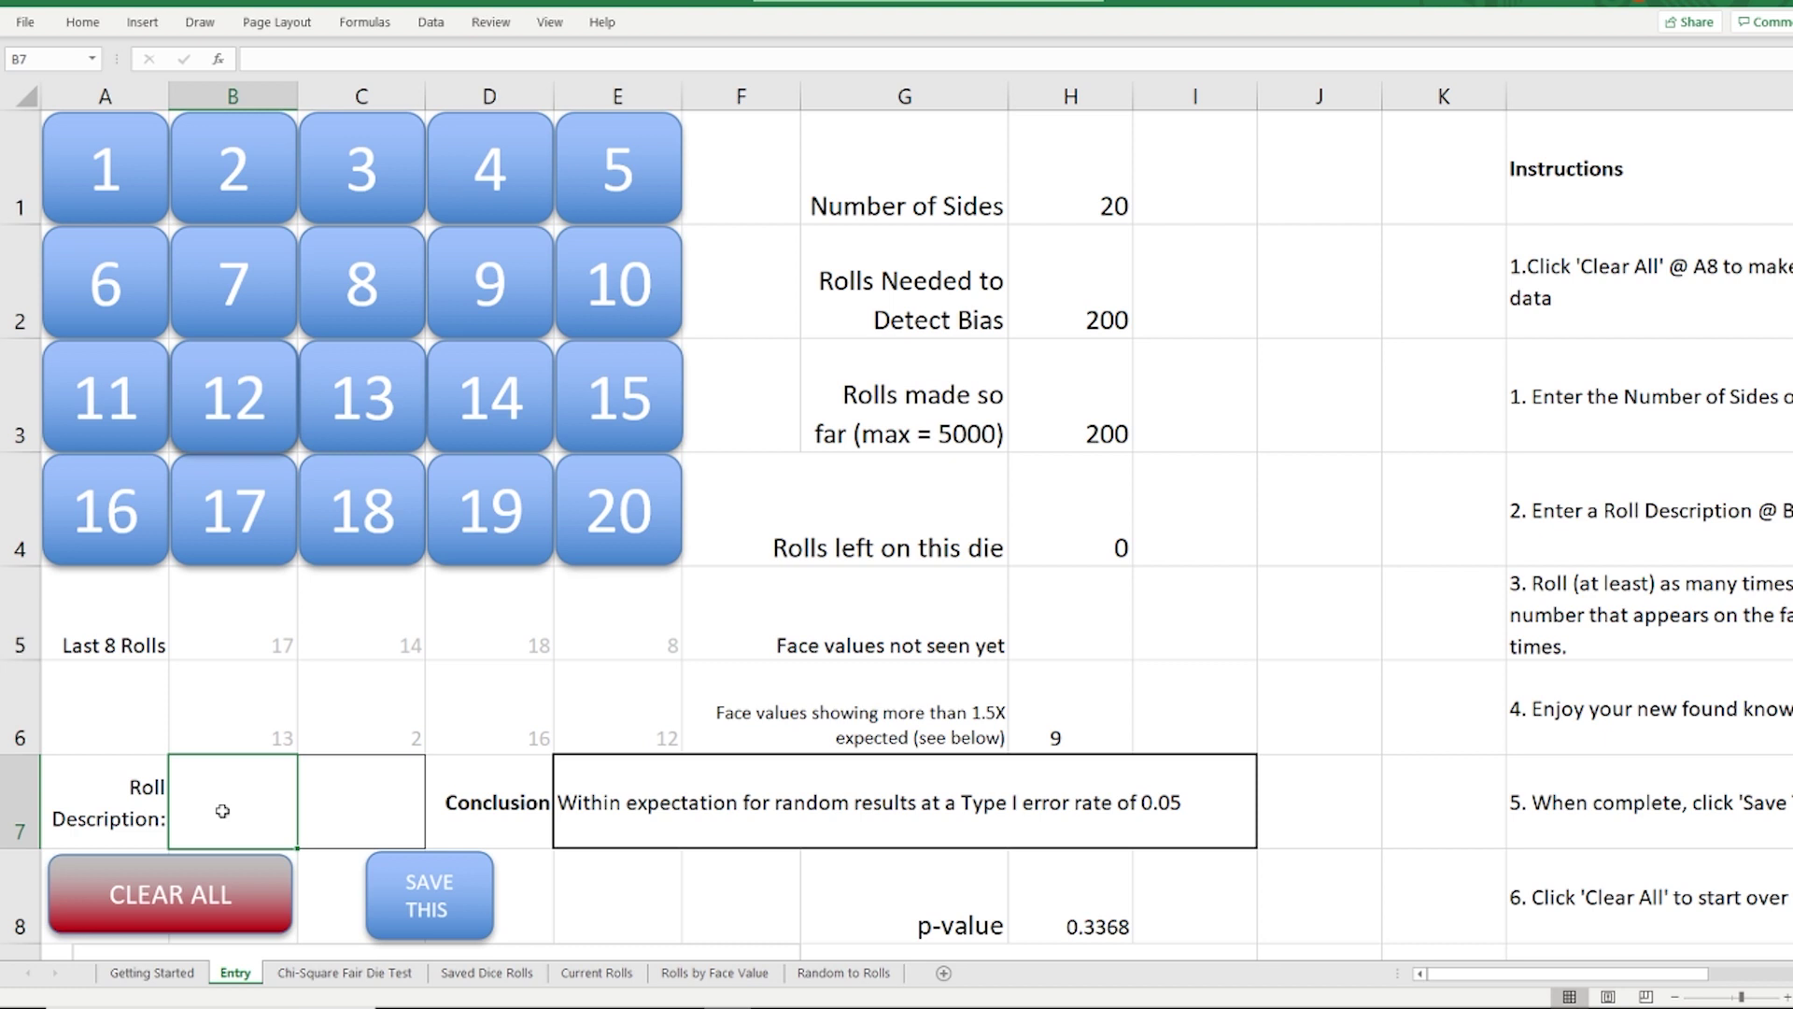
# Describe the rolls as 'dragonGold' and save them as a new Saved Dice Rolls column
pyautogui.write('dragon')
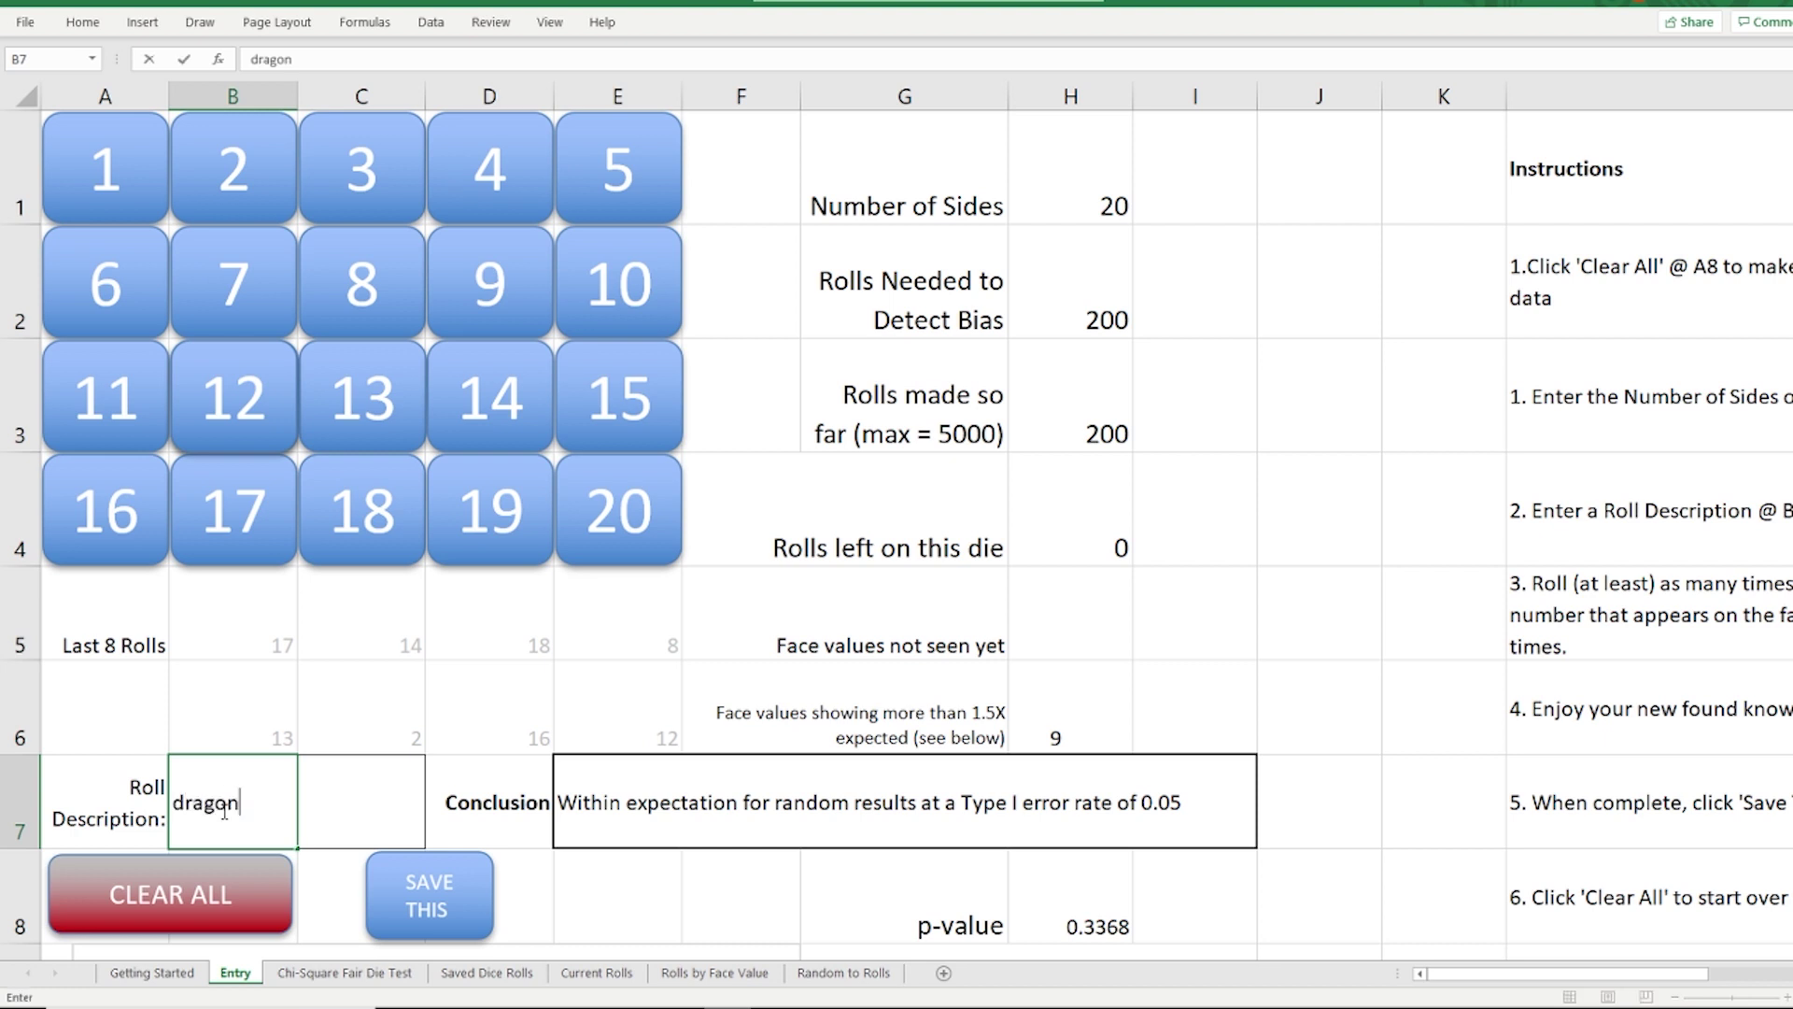
pyautogui.write('Gold')
pyautogui.scroll(-3, 452, 782)
pyautogui.scroll(1, 454, 789)
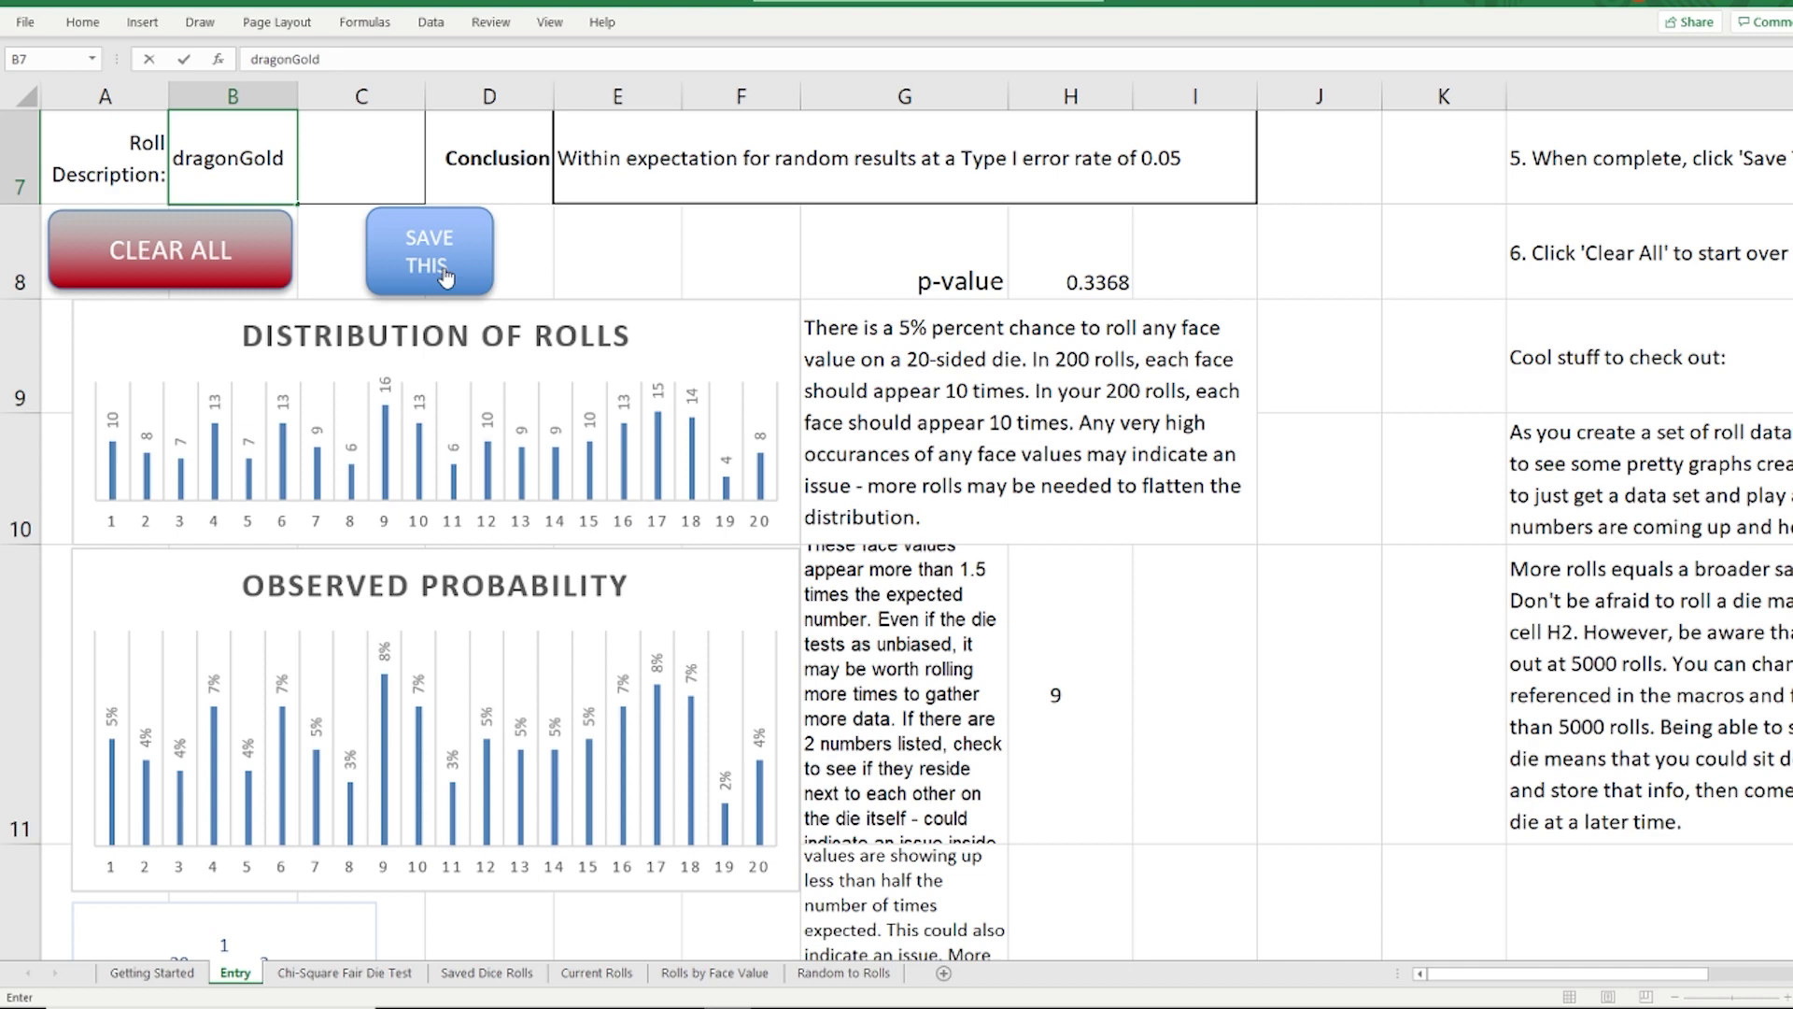
pyautogui.click(439, 266)
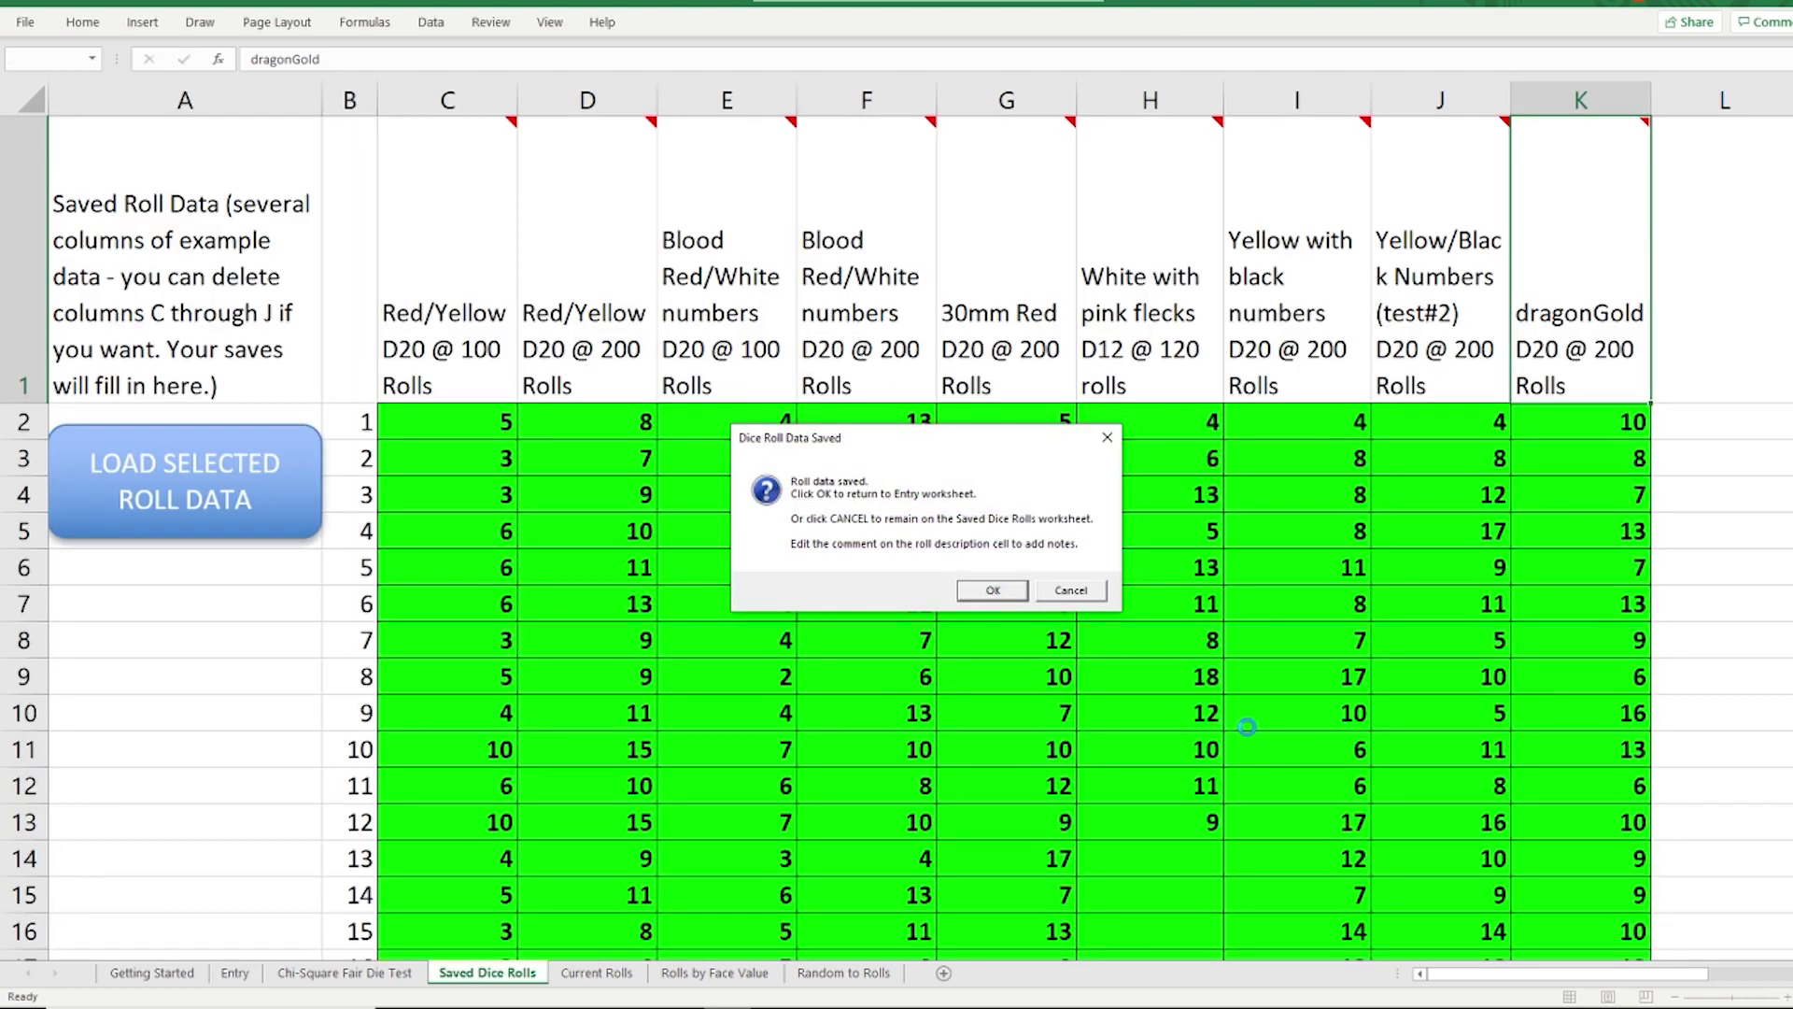
# Dismiss the Dice Roll Data Saved confirmation and review the Entry sheet, now labelled dragonBlue
pyautogui.click(1005, 597)
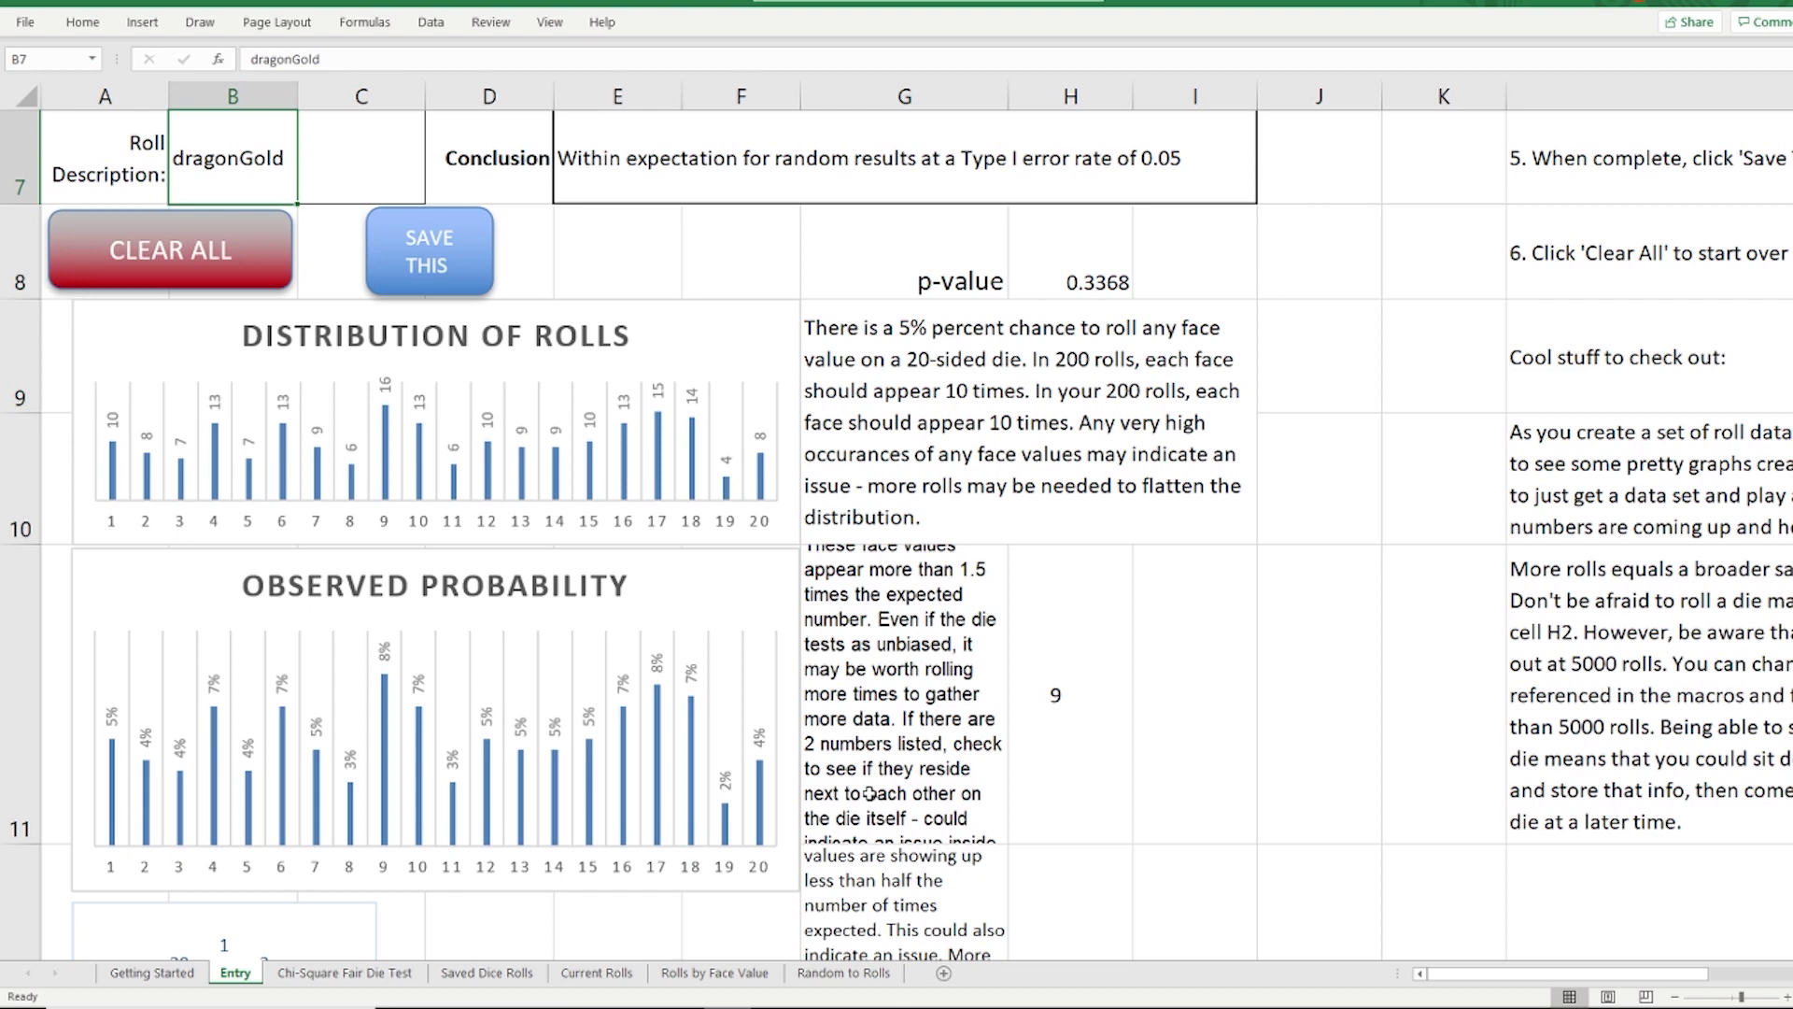
pyautogui.scroll(-1, 869, 793)
pyautogui.scroll(1, 888, 782)
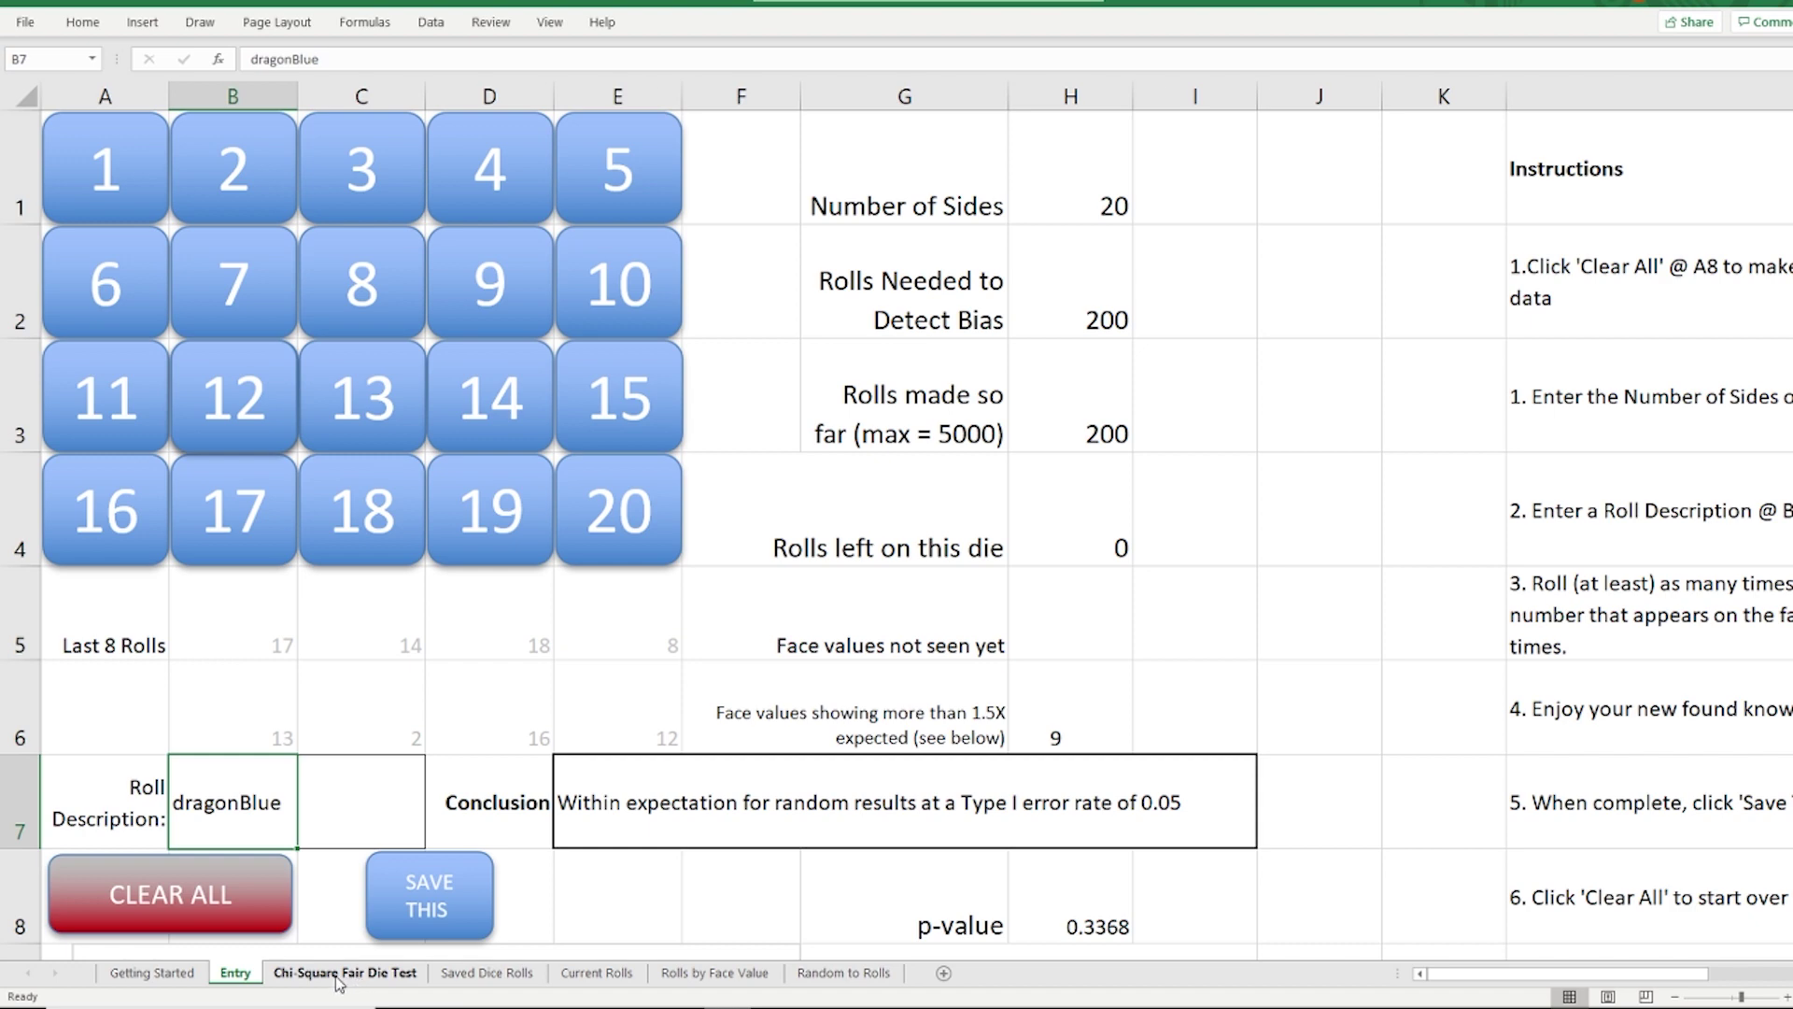
# Switch to the Chi-Square Fair Die Test sheet and inspect the J10 and J18 formulas
pyautogui.click(339, 982)
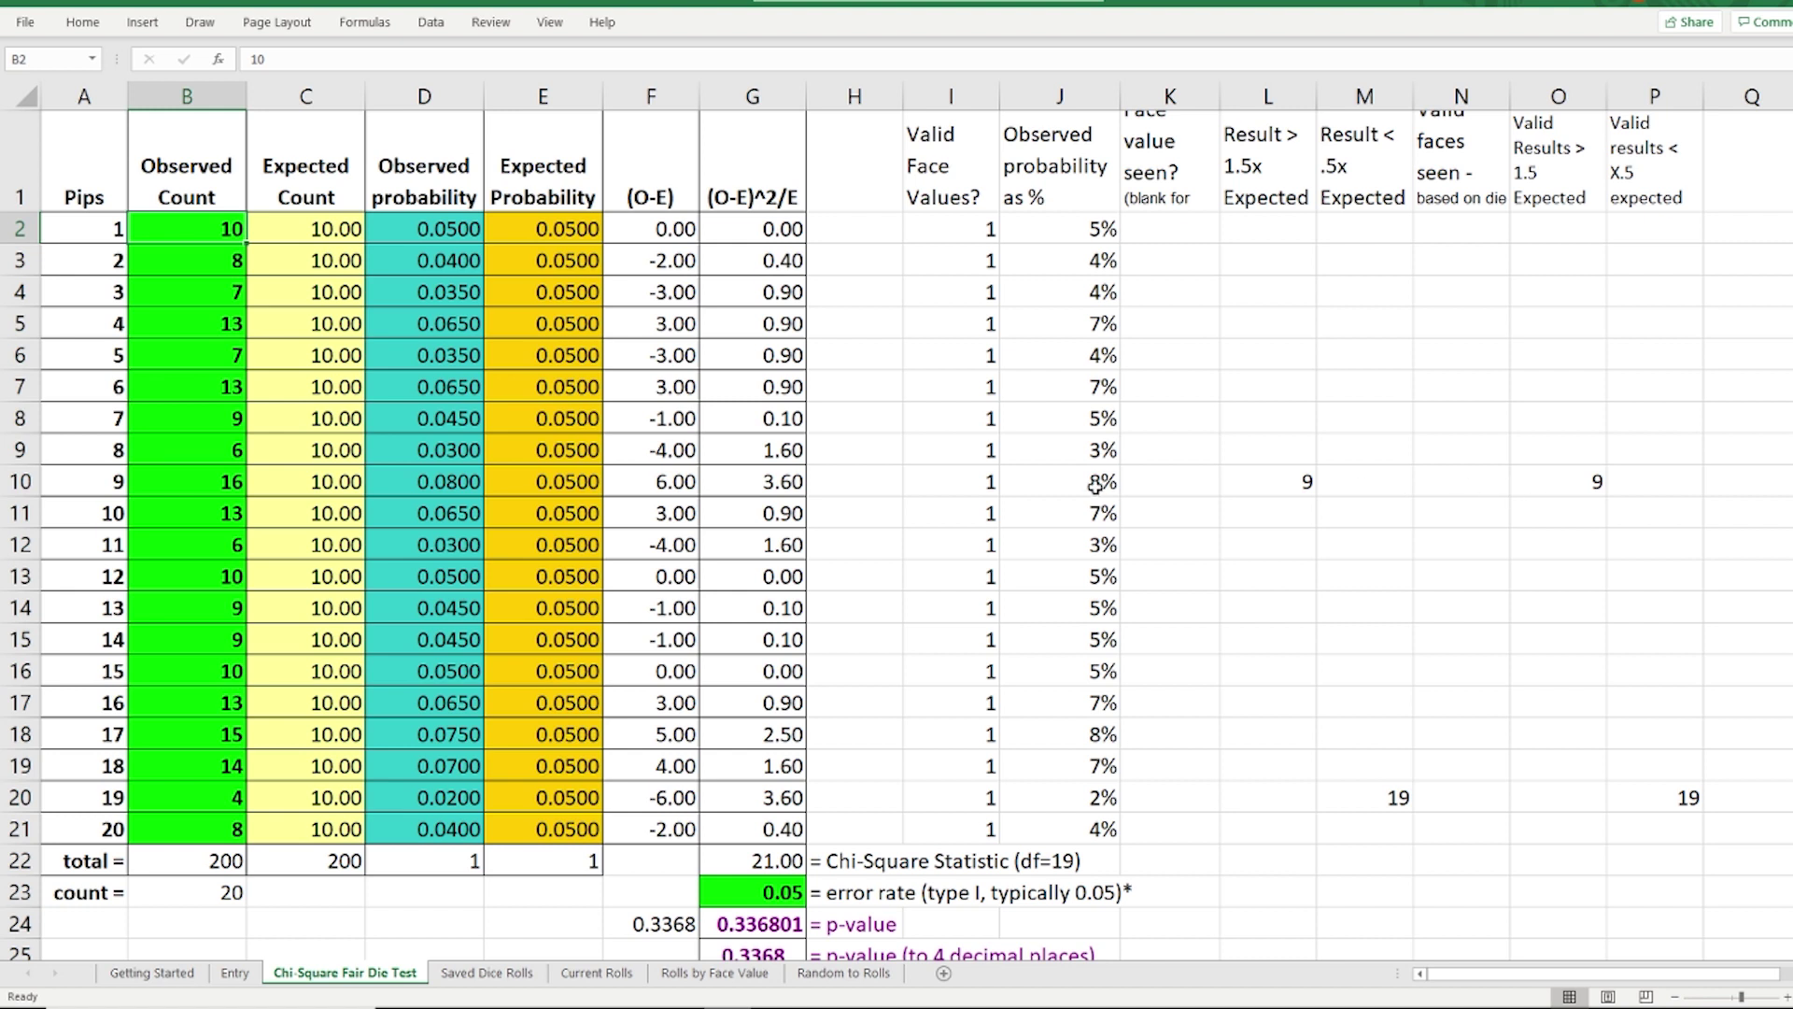
pyautogui.click(1167, 484)
pyautogui.click(1110, 488)
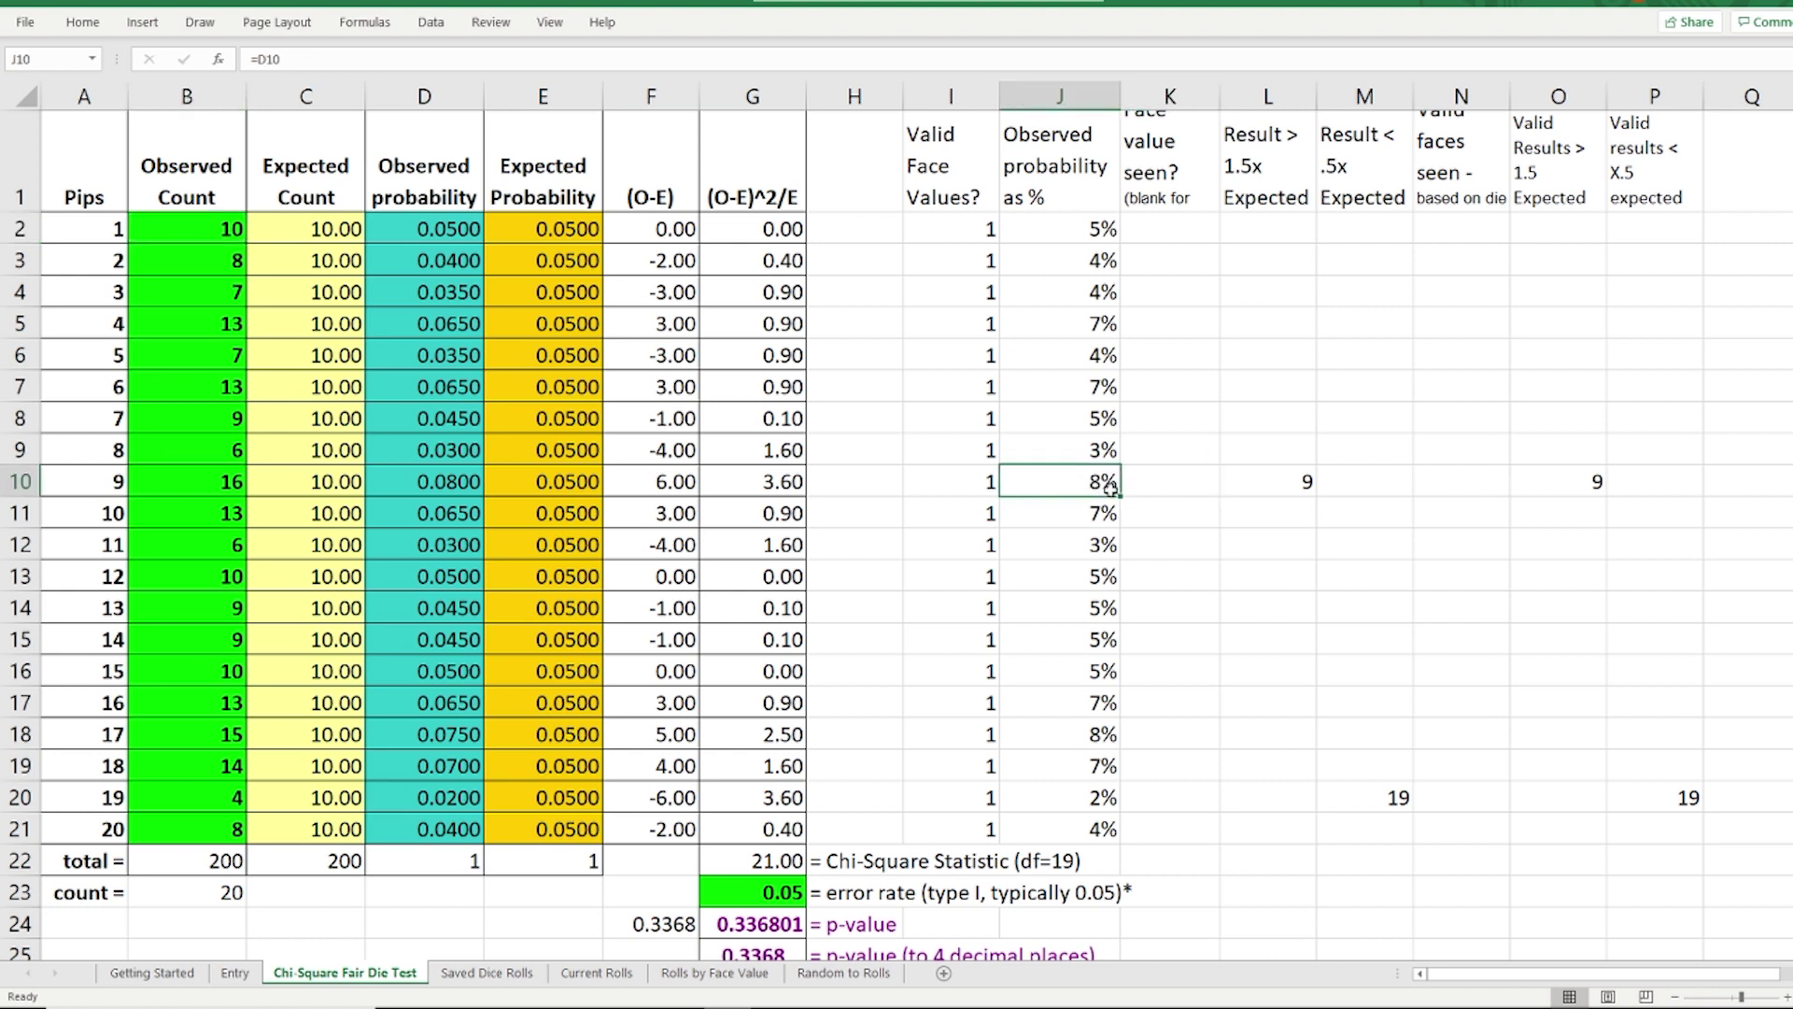
pyautogui.click(1100, 735)
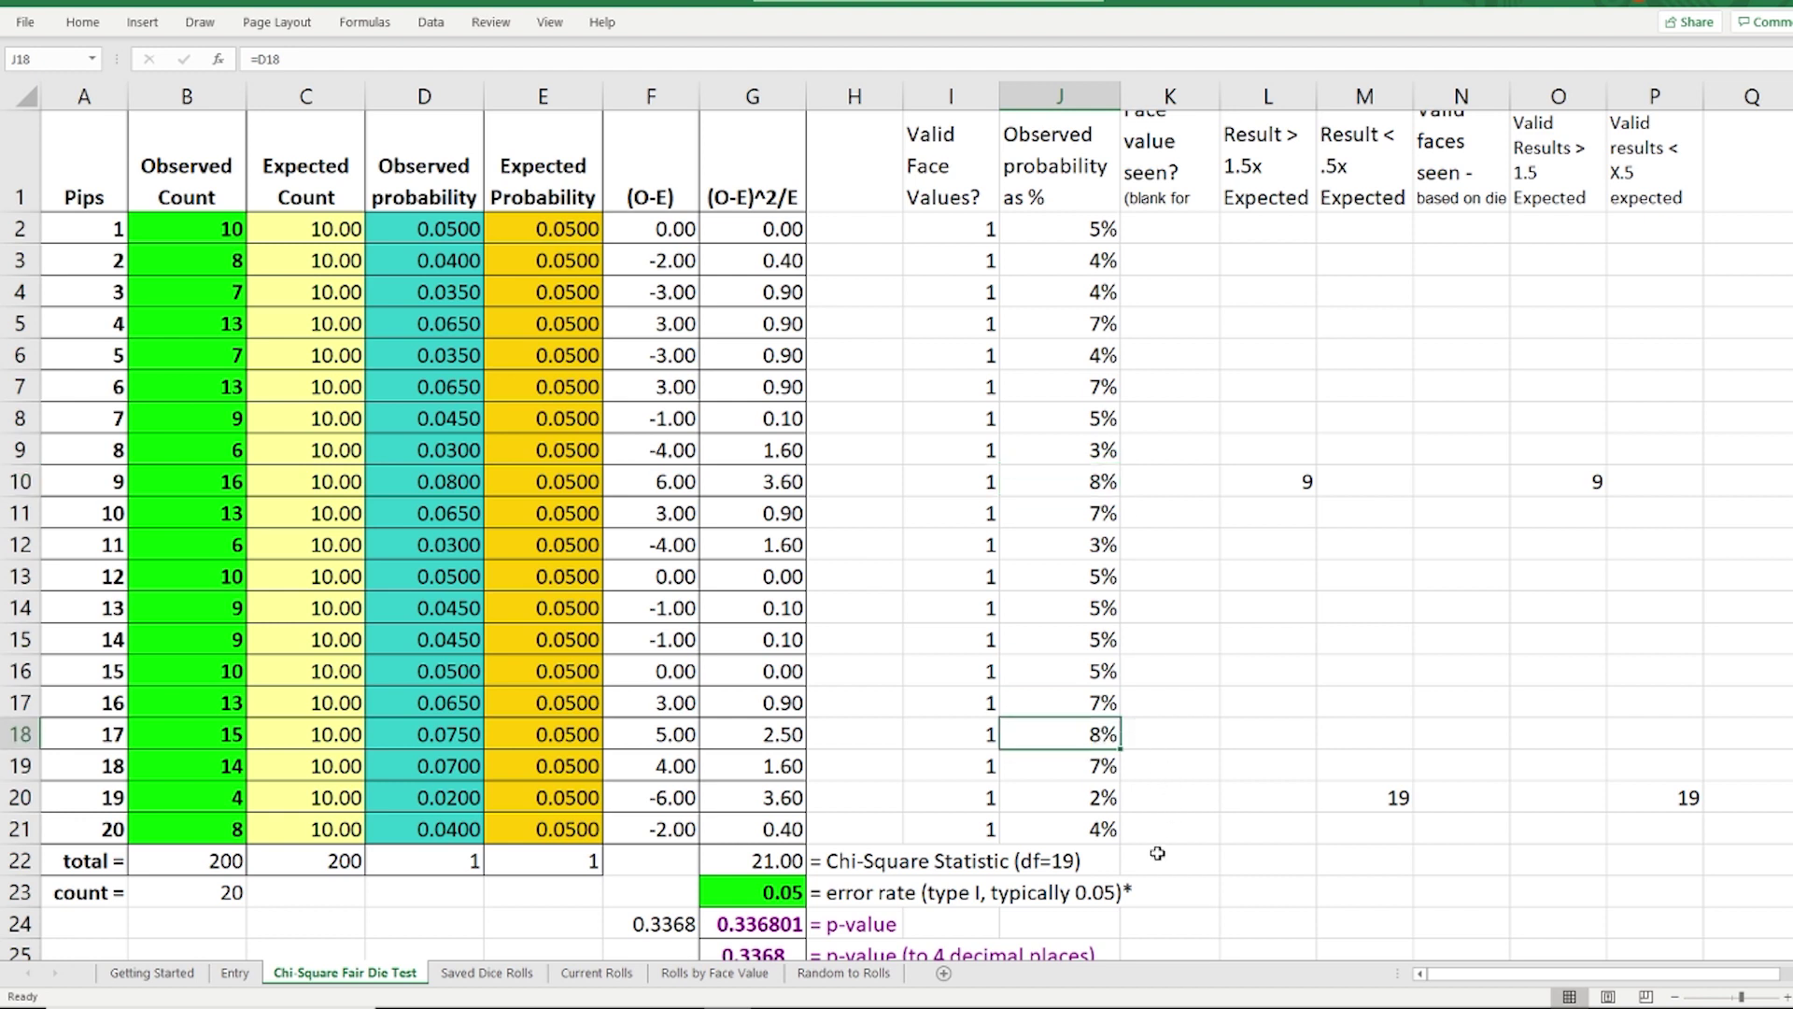